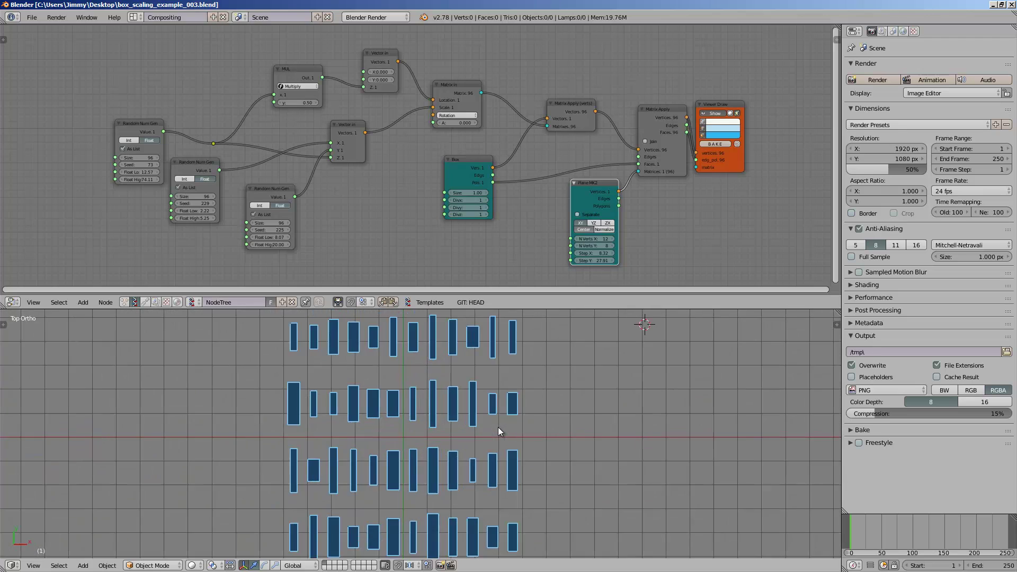
Examine the finished box scaling node tree and the grid of varied boxes it generates, from above and in perspective
scroll(415, 439, down, 4)
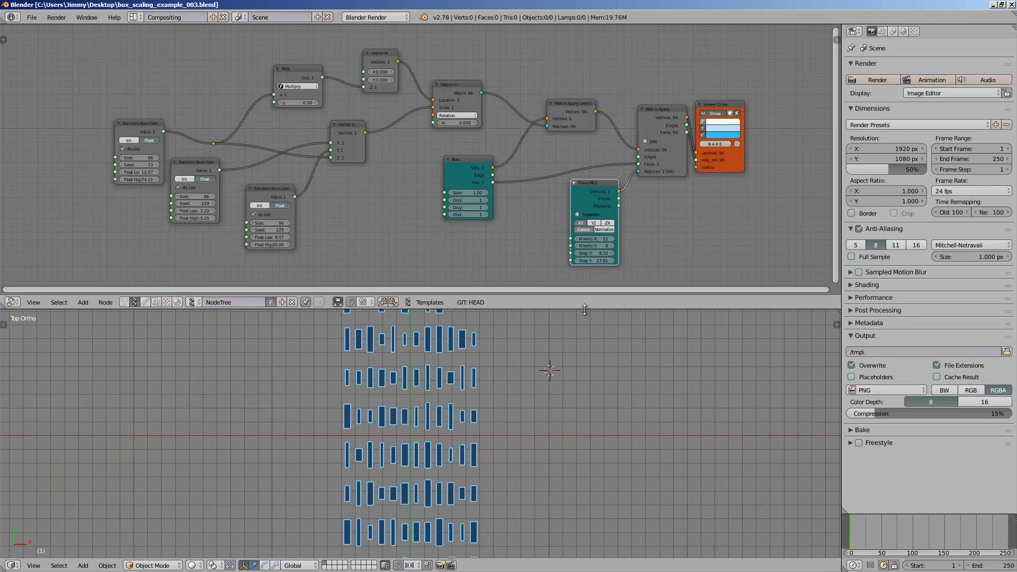
drag(584, 310, 581, 287)
scroll(421, 202, up, 3)
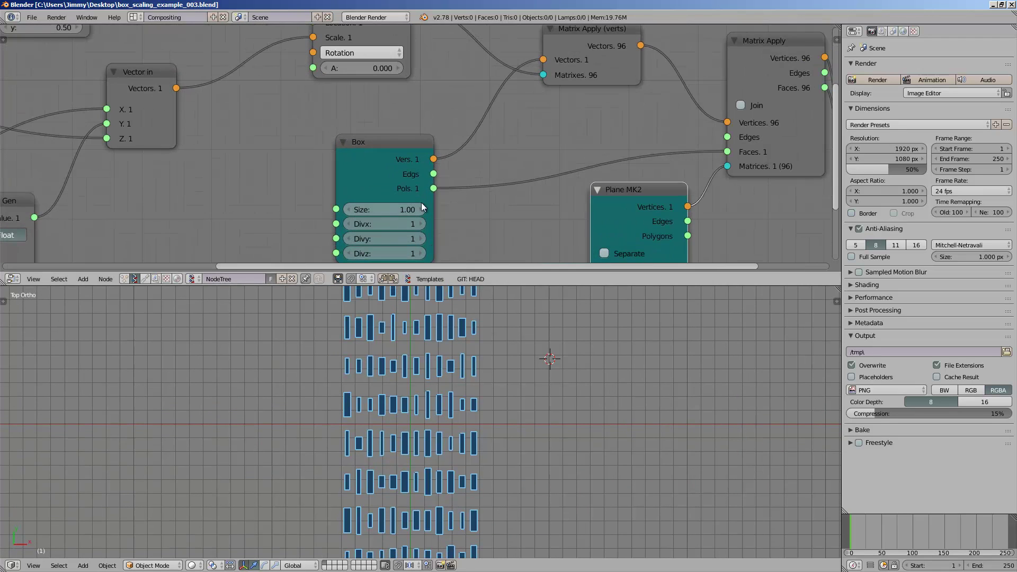
drag(396, 152, 412, 123)
scroll(421, 133, down, 1)
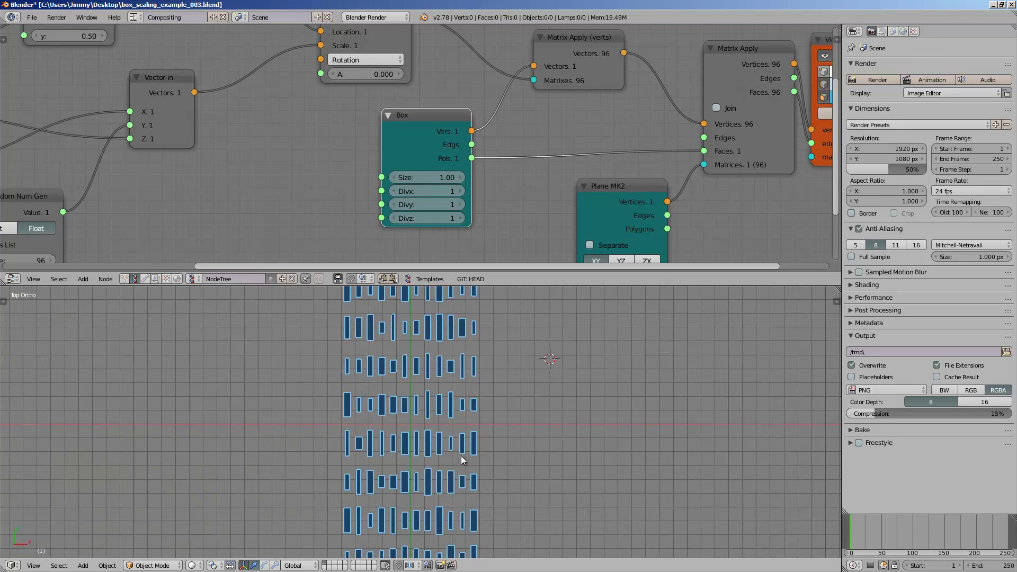
scroll(524, 355, down, 1)
drag(545, 286, 545, 262)
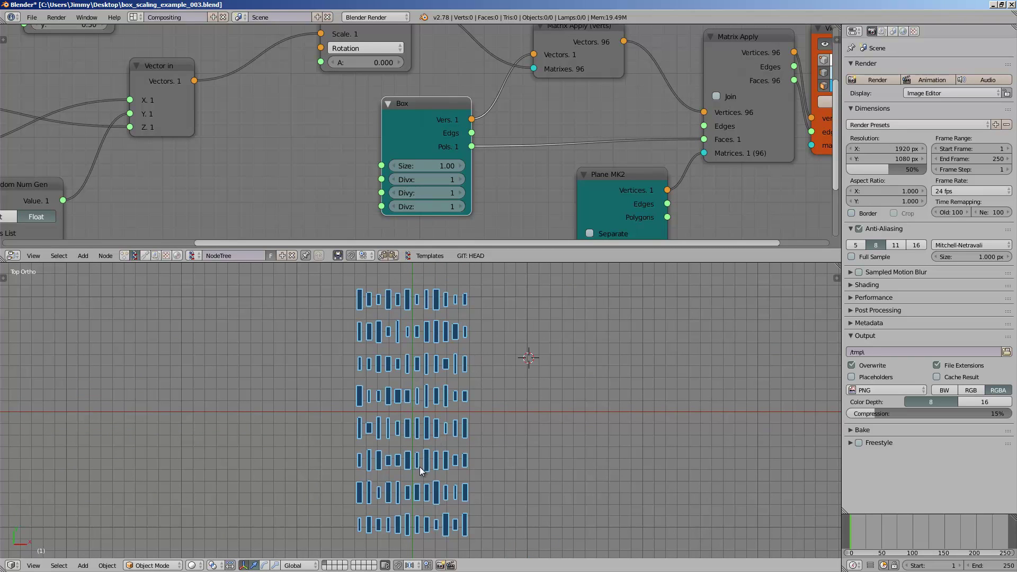
middle_drag(419, 466, 491, 447)
scroll(445, 380, up, 4)
scroll(238, 170, down, 3)
middle_drag(238, 169, 335, 160)
scroll(365, 133, down, 3)
middle_drag(369, 123, 380, 143)
scroll(381, 143, down, 1)
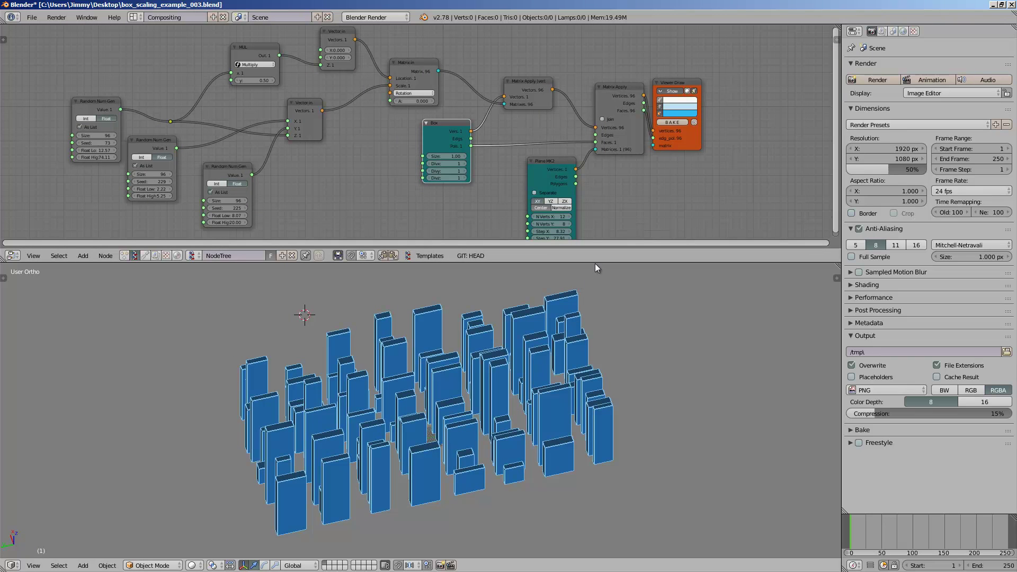
drag(595, 263, 588, 284)
middle_drag(570, 377, 384, 396)
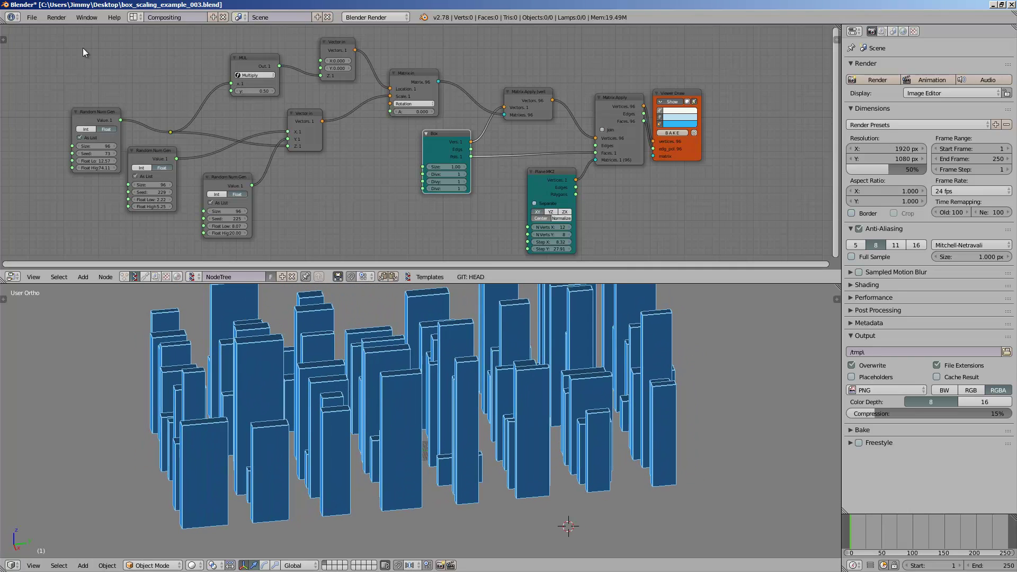
Start a new file with the default startup scene
click(33, 18)
click(43, 27)
click(48, 38)
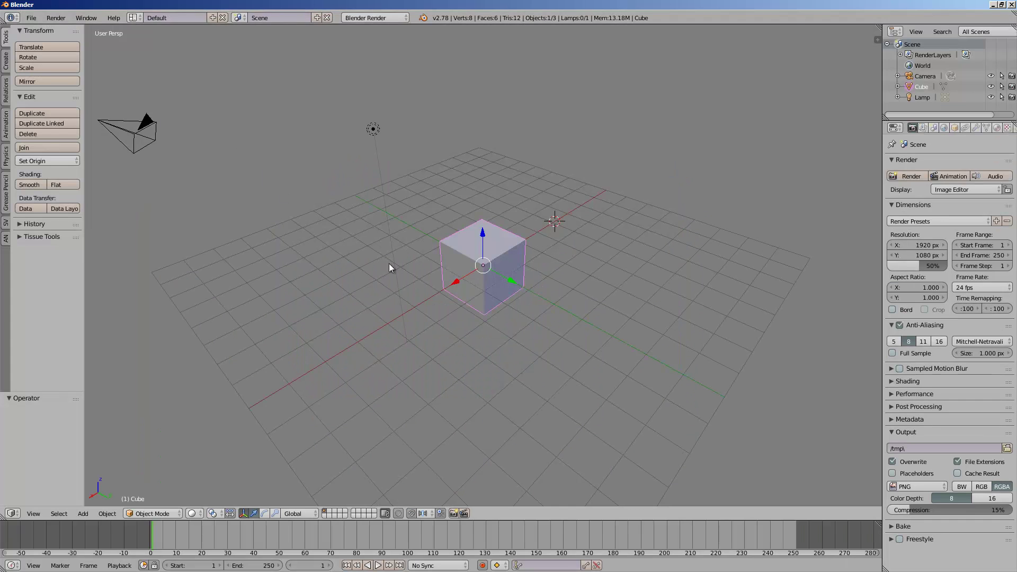
Delete all default objects from the scene
middle_drag(389, 263, 457, 286)
scroll(450, 267, down, 3)
key(a)
key(a)
key(x)
click(451, 267)
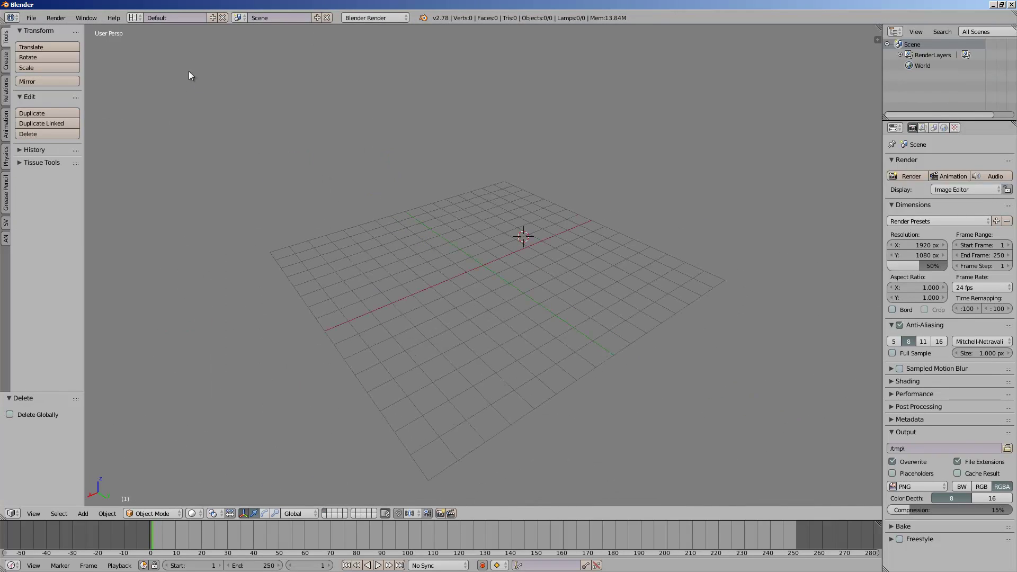
Set up the Compositing layout with a new Sverchok node tree above a full-width 3D view
click(134, 18)
click(154, 53)
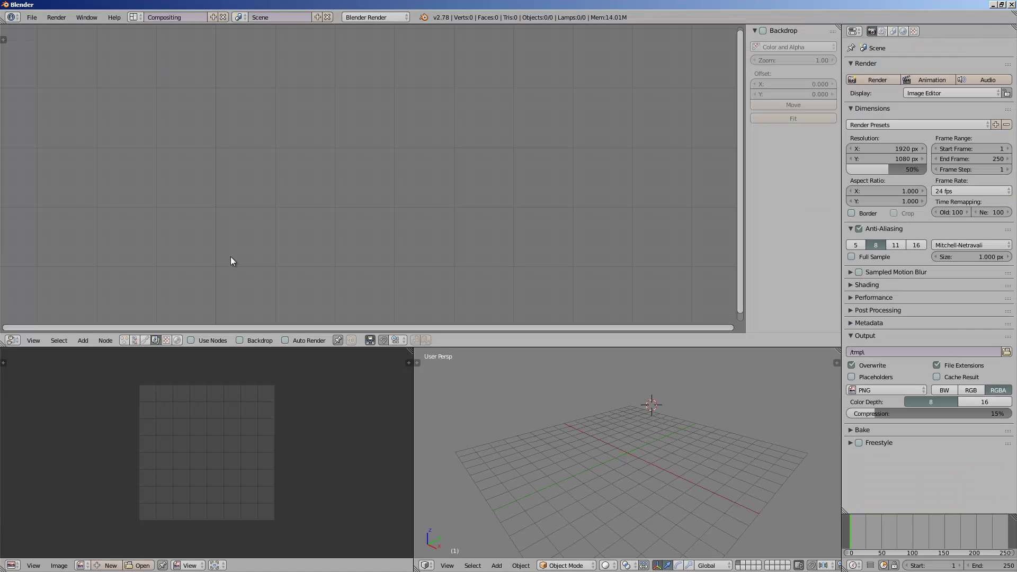
click(134, 340)
click(247, 340)
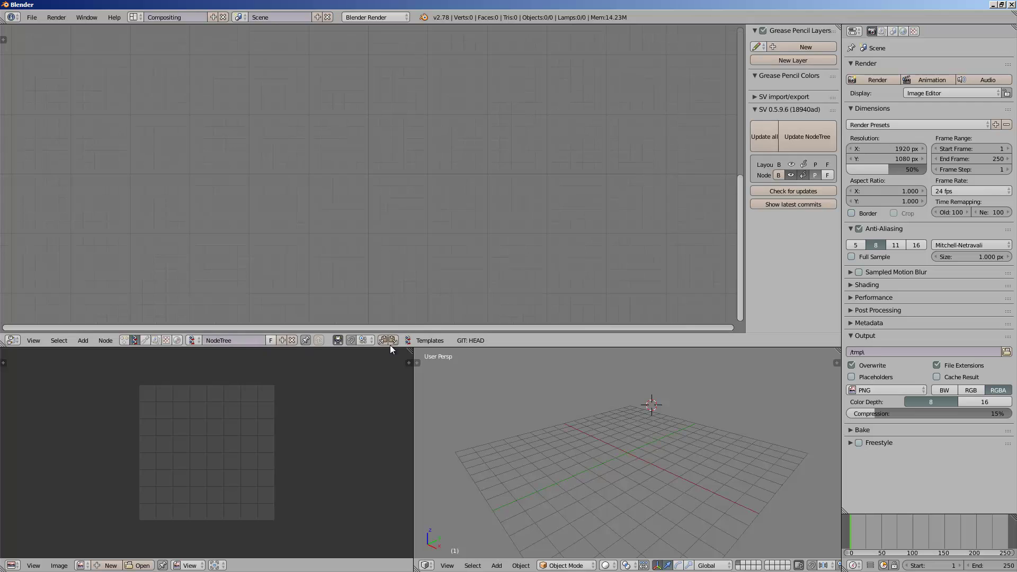
drag(416, 362, 296, 424)
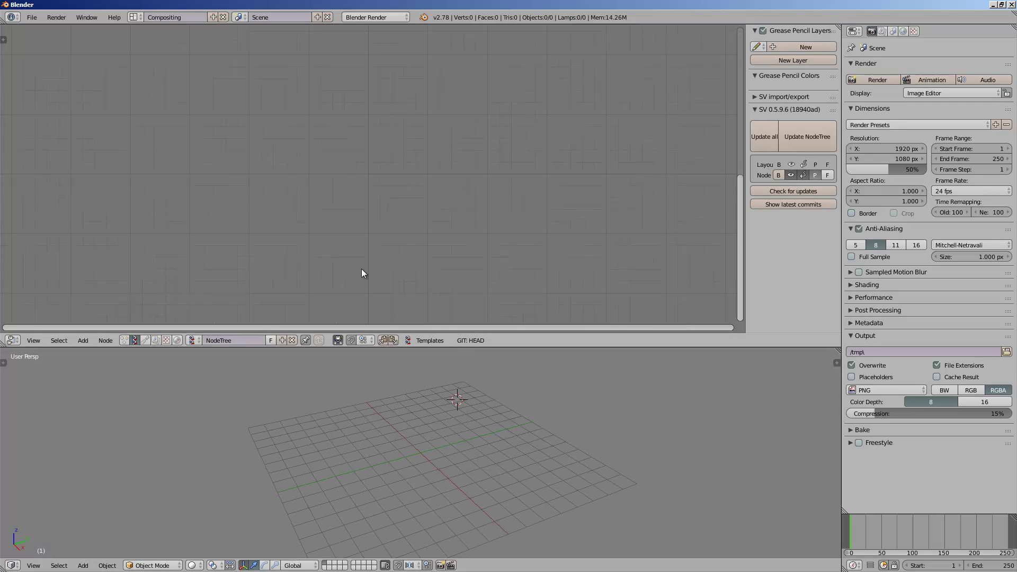
Add a Box node to the empty node tree
scroll(329, 201, up, 3)
key(space)
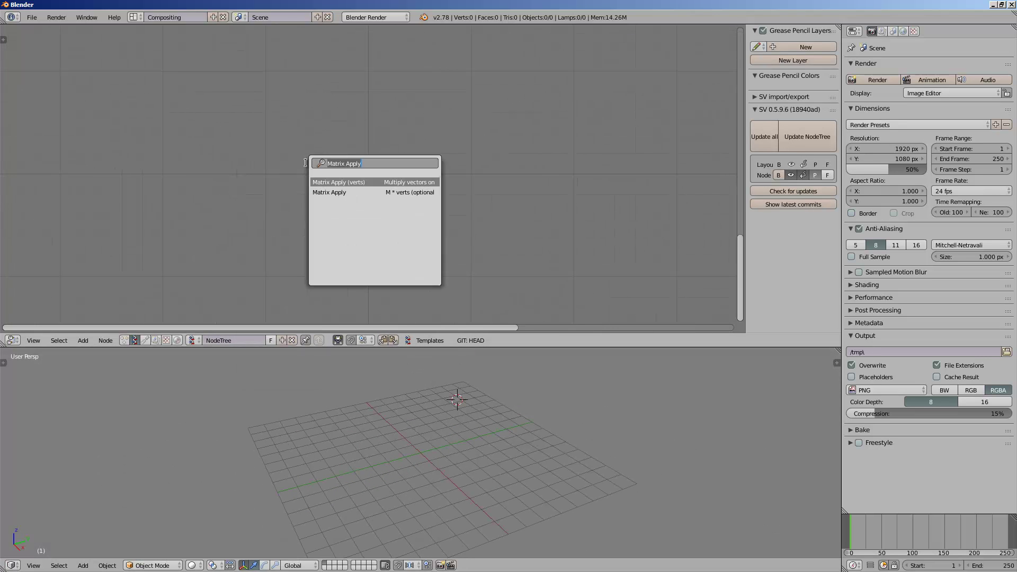
text(box)
key(Return)
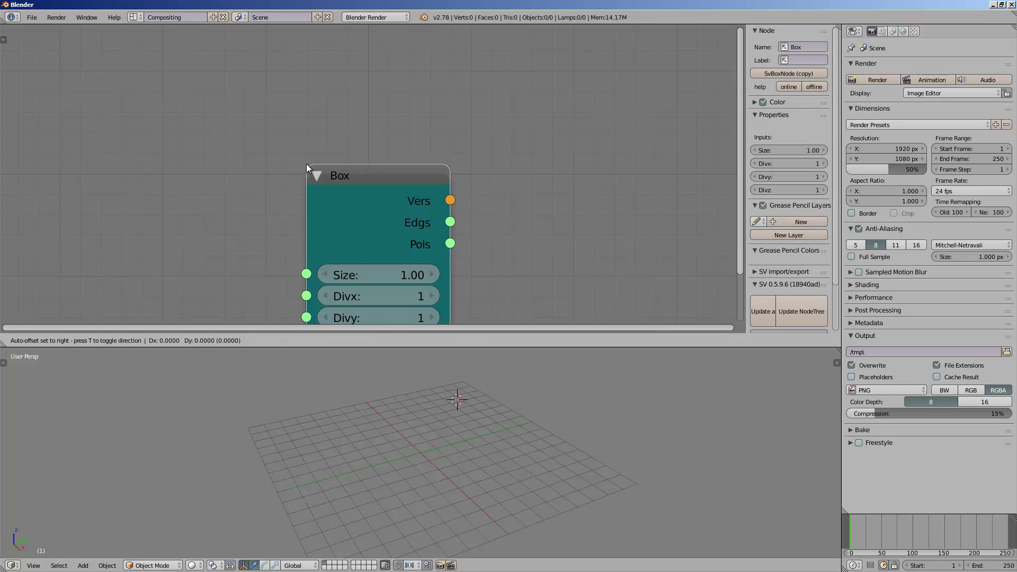
click(198, 119)
Add a Viewer Draw node beside the Box node
key(shift+a)
click(489, 128)
text(view)
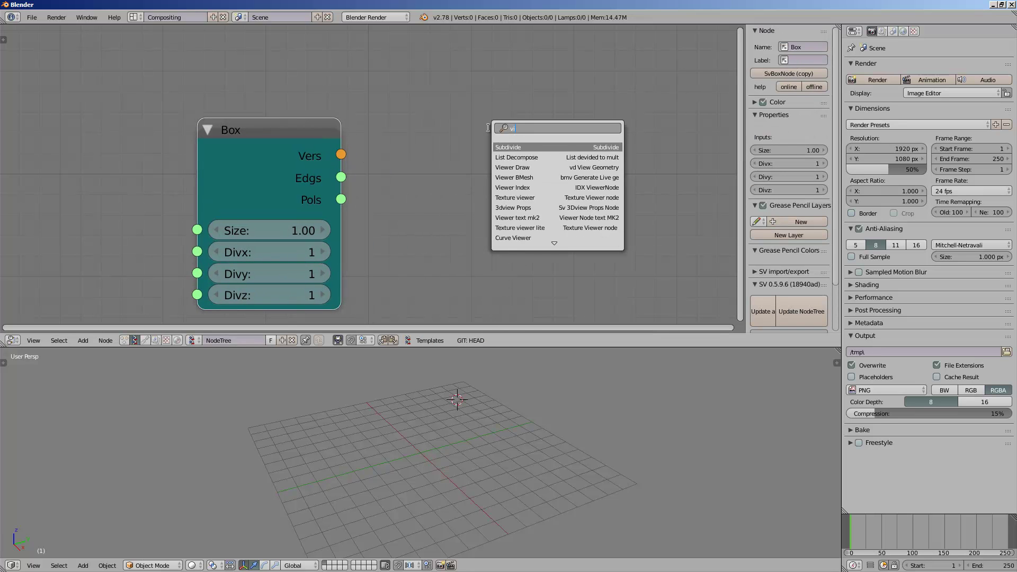
key(Return)
click(512, 81)
scroll(471, 132, down, 3)
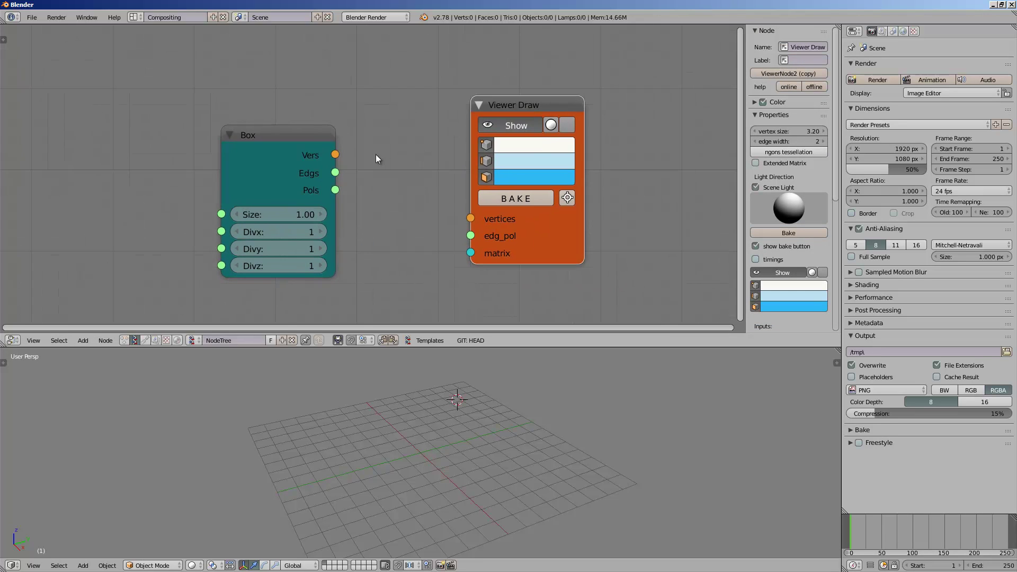
Connect the Box node's Vers output to the Viewer Draw's vertices input and its Pols output to edg_pol
scroll(358, 156, up, 1)
drag(332, 153, 479, 222)
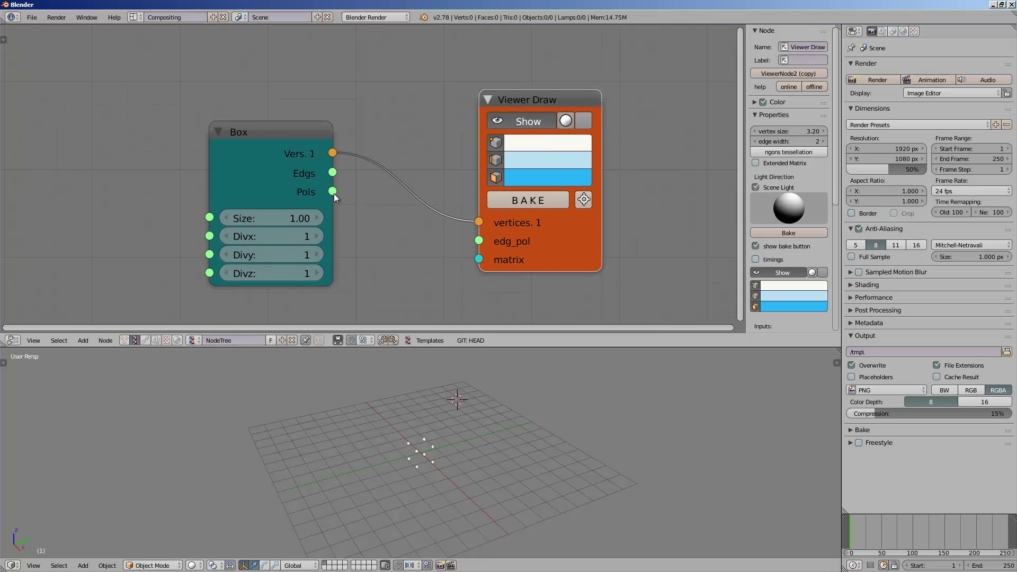
drag(332, 192, 478, 241)
scroll(440, 457, up, 5)
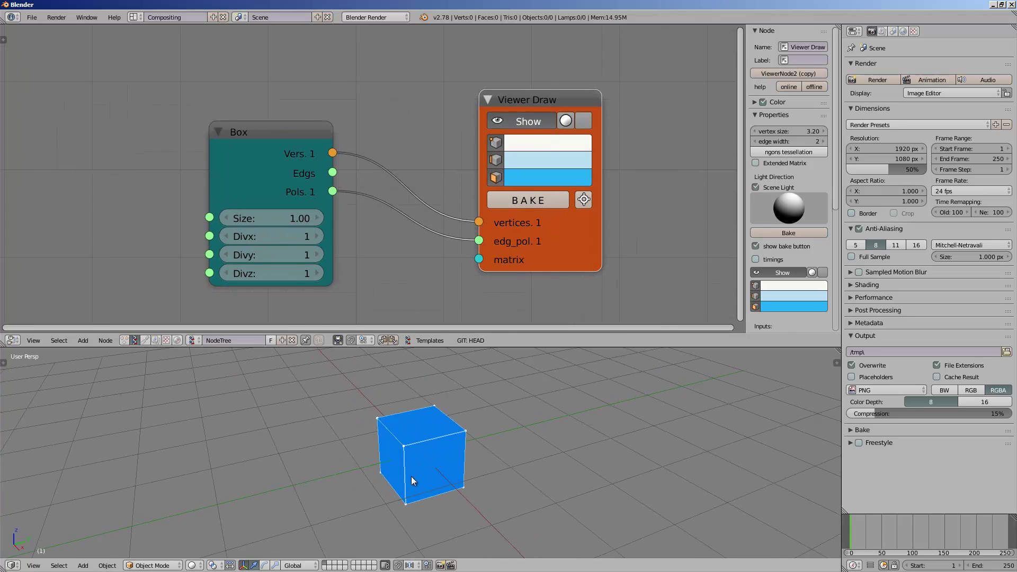
Set the Box node's Size to 2.41
middle_drag(411, 476, 456, 467)
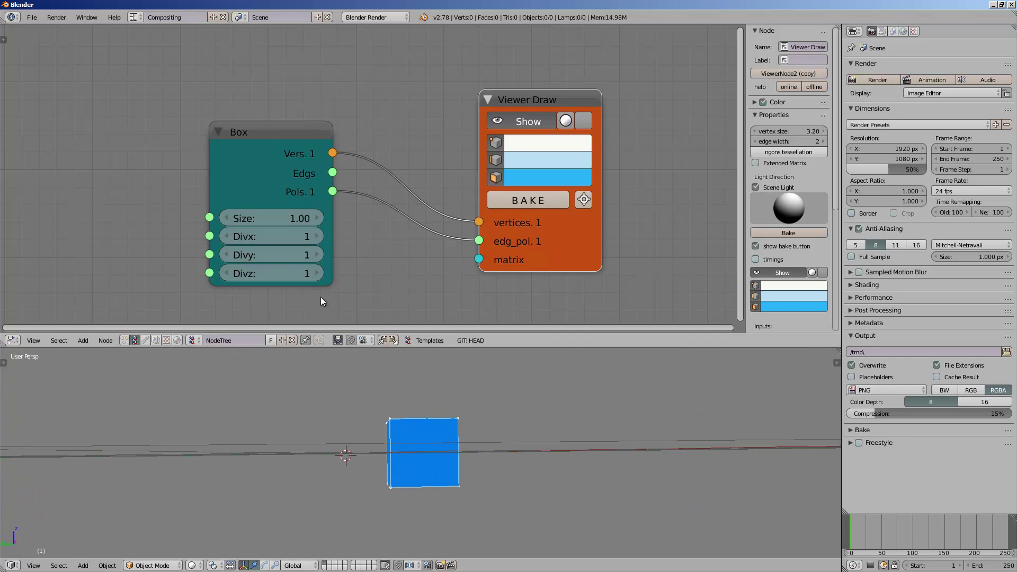
middle_drag(352, 373, 389, 418)
drag(295, 218, 317, 218)
Try adding divisions to the box along X, Y and Z, and return Divx, Divy and Divz to 1
click(316, 236)
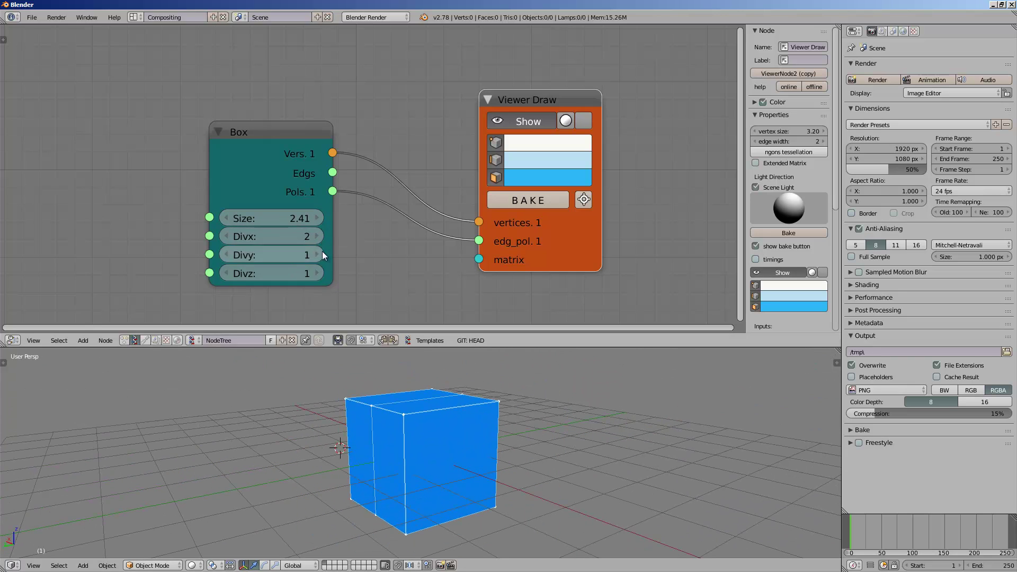
click(320, 254)
click(320, 272)
middle_drag(434, 433, 463, 433)
drag(294, 237, 264, 271)
click(309, 239)
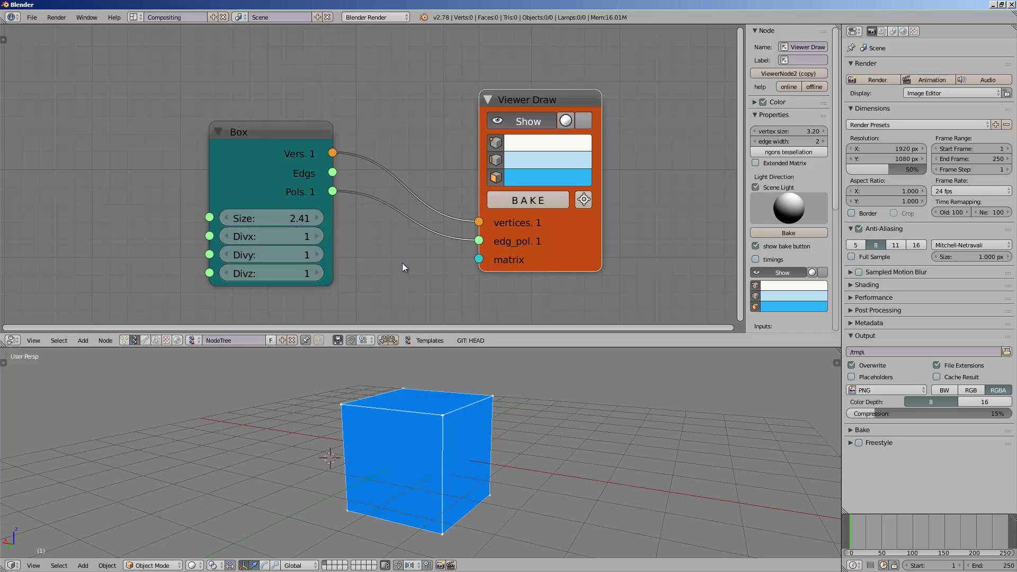
mouse_move(394, 382)
middle_down()
mouse_move(387, 430)
mouse_move(415, 389)
mouse_move(437, 426)
mouse_move(336, 434)
mouse_move(437, 373)
middle_up()
Move the Box and Viewer Draw nodes apart to make room between them
mouse_move(581, 234)
mouse_down()
mouse_move(602, 225)
mouse_move(596, 219)
mouse_up()
scroll(466, 191, down, 1)
drag(289, 152, 246, 164)
middle_drag(261, 123, 261, 135)
Add a Rounded Box node above the Box node
key(ctrl+space)
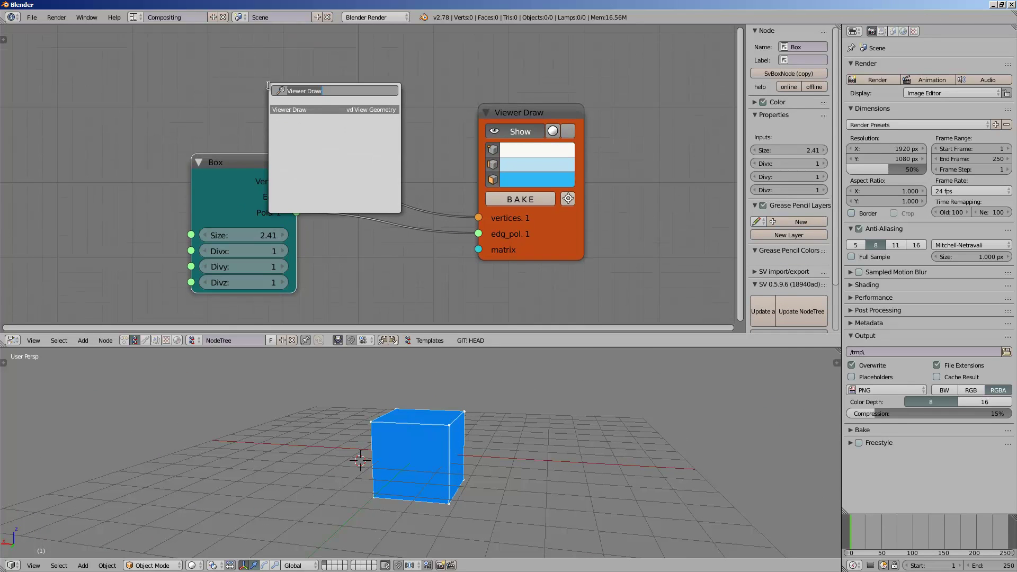
text(round)
key(Return)
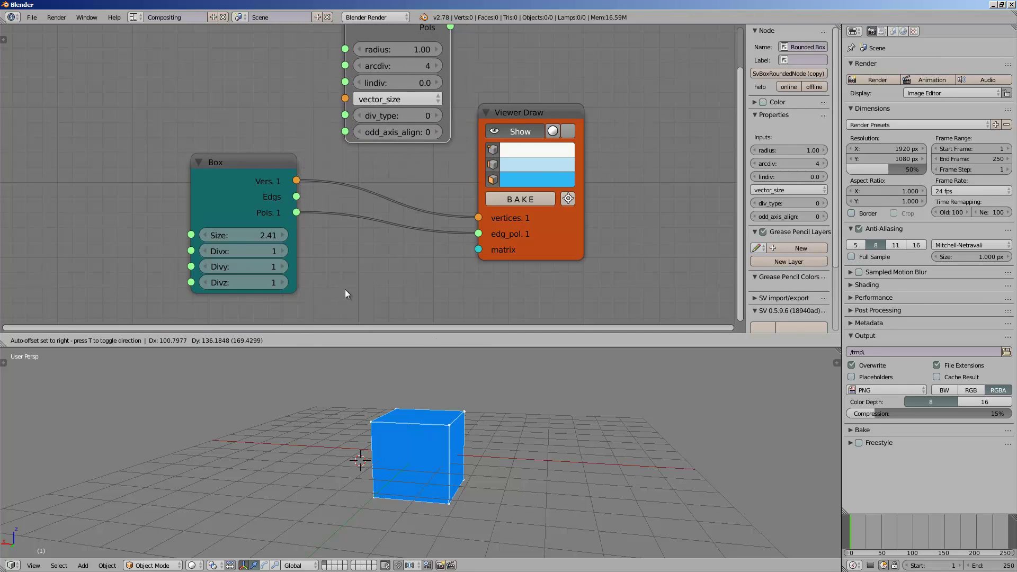
click(345, 290)
Review the Rounded Box node's vector_size components and delete the node
middle_drag(382, 176, 360, 286)
scroll(360, 286, up, 2)
click(351, 208)
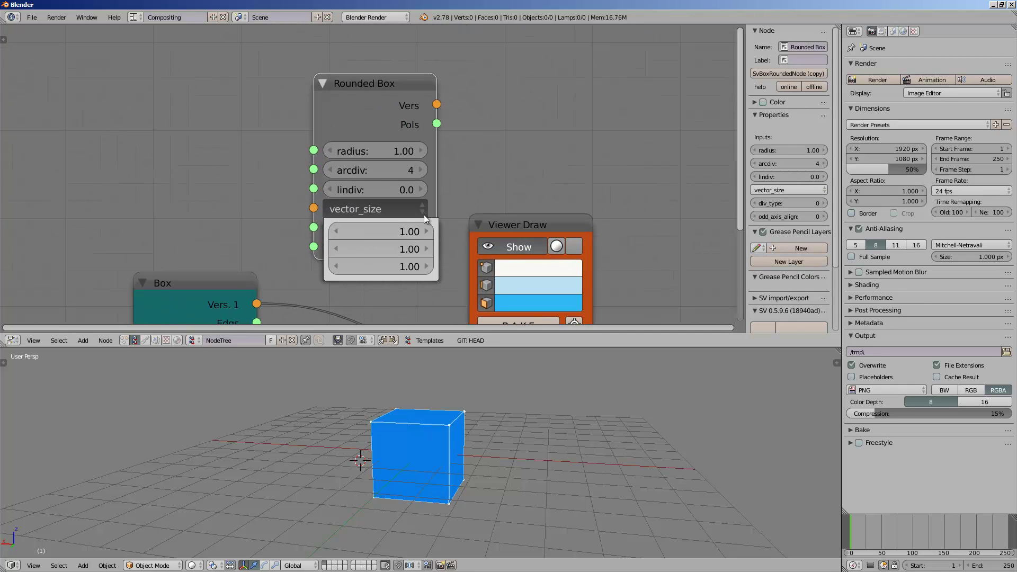
drag(523, 231, 581, 201)
scroll(551, 198, down, 2)
click(368, 206)
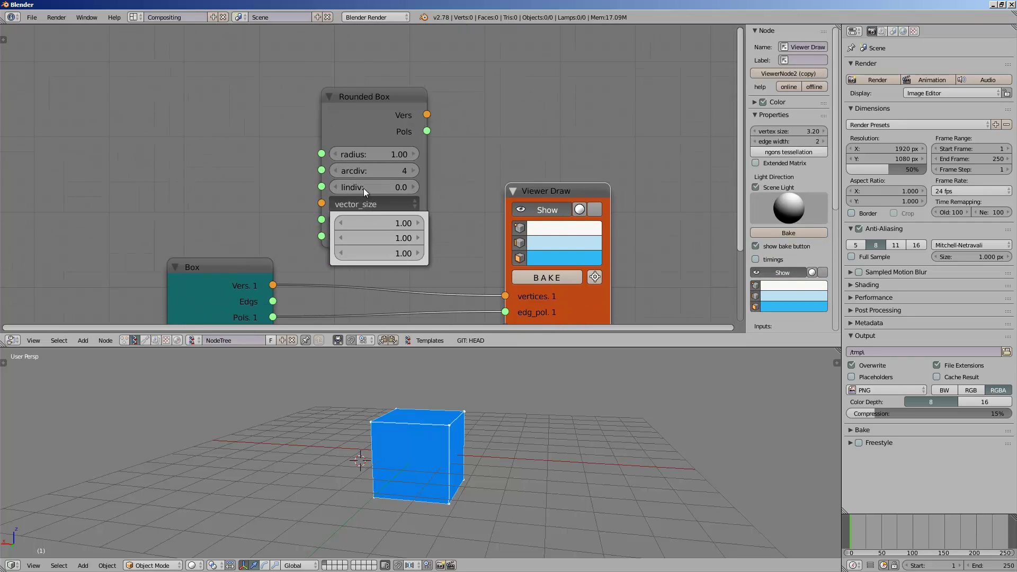
click(351, 128)
key(x)
Reposition the Box and Viewer Draw nodes to leave a wider gap for additional nodes
scroll(298, 243, down, 2)
middle_drag(297, 243, 323, 185)
drag(271, 212, 226, 188)
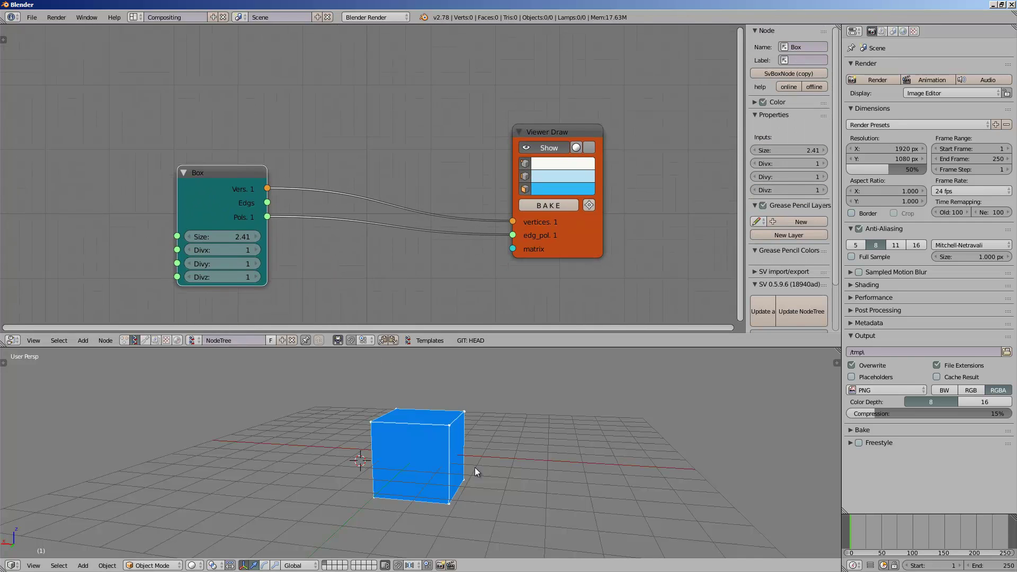
mouse_move(475, 467)
middle_down()
mouse_move(458, 449)
mouse_move(432, 449)
mouse_move(445, 427)
mouse_move(442, 445)
middle_up()
drag(567, 236, 580, 225)
middle_drag(447, 408, 429, 370)
Add a Matrix Apply (verts) node between the Box and Viewer Draw nodes
click(231, 167)
key(shift+a)
click(306, 133)
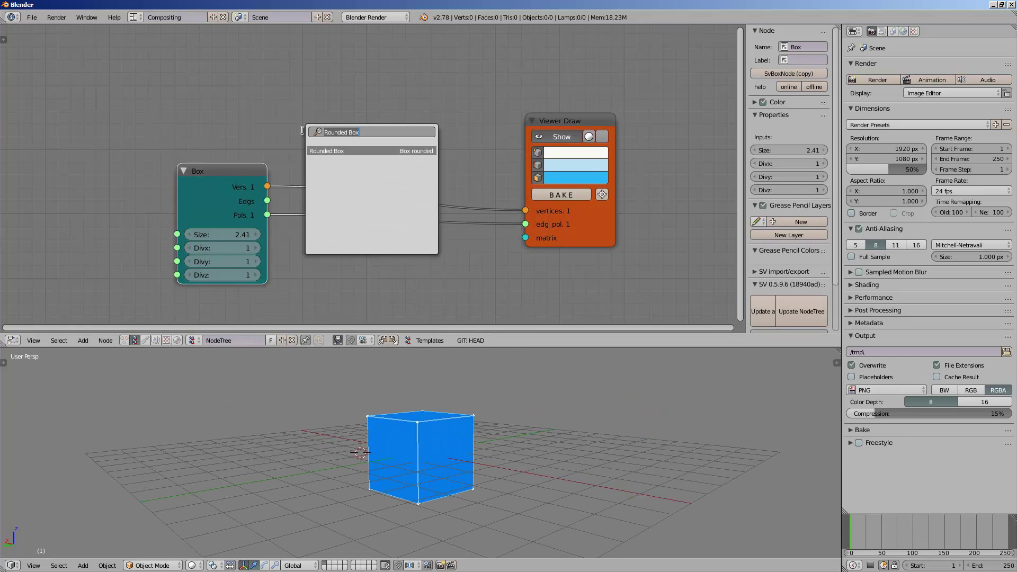
text(matrix)
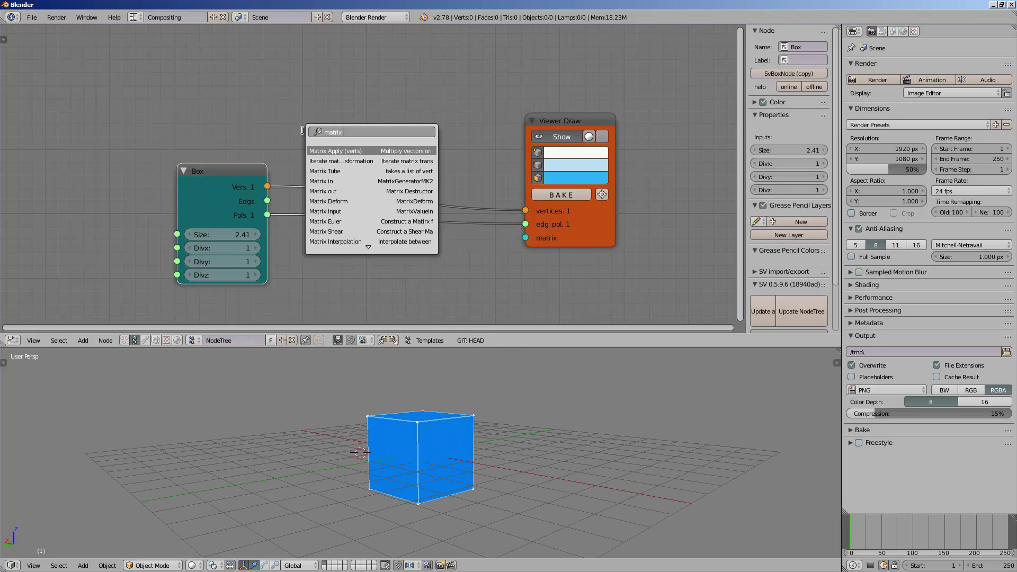
key(Return)
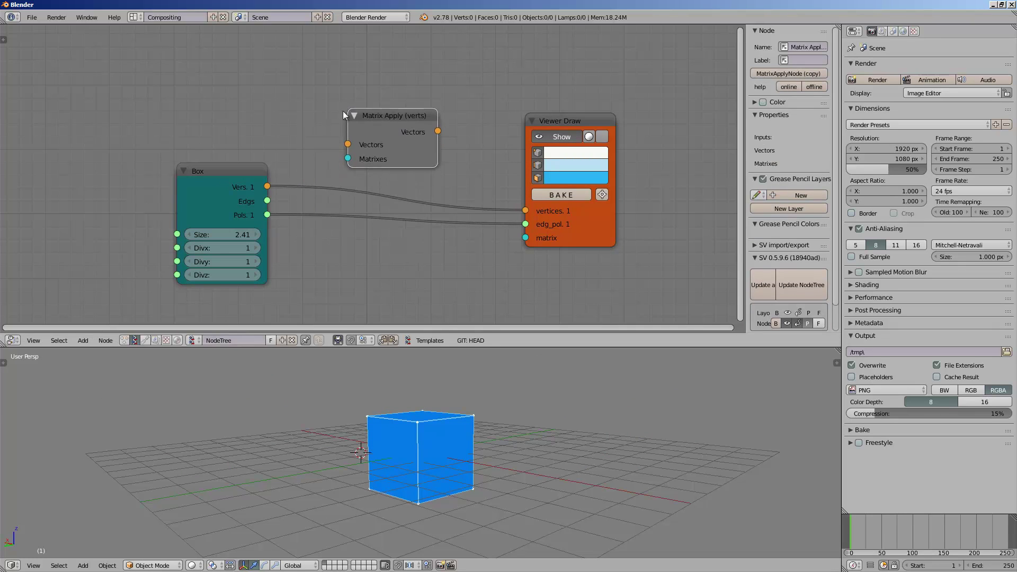
Connect the Box node's Vers output to the Vectors input of Matrix Apply (verts) and shift that node up
drag(267, 186, 345, 144)
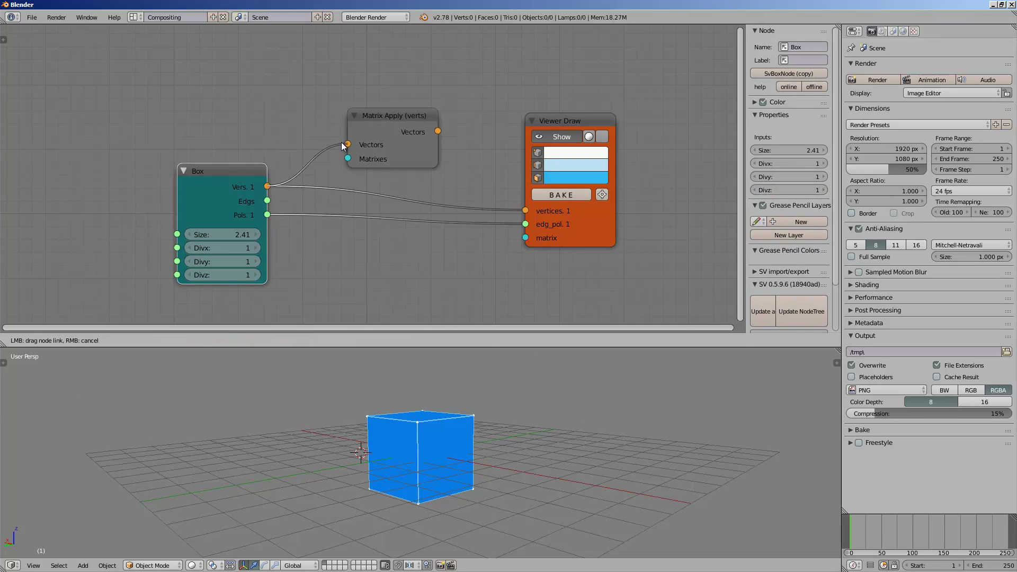
mouse_move(236, 168)
mouse_down()
mouse_move(200, 179)
mouse_move(230, 165)
mouse_up()
drag(368, 122, 401, 88)
Add a Matrix in node above the Box node
middle_drag(213, 122, 232, 142)
key(alt+space)
text(matrix in)
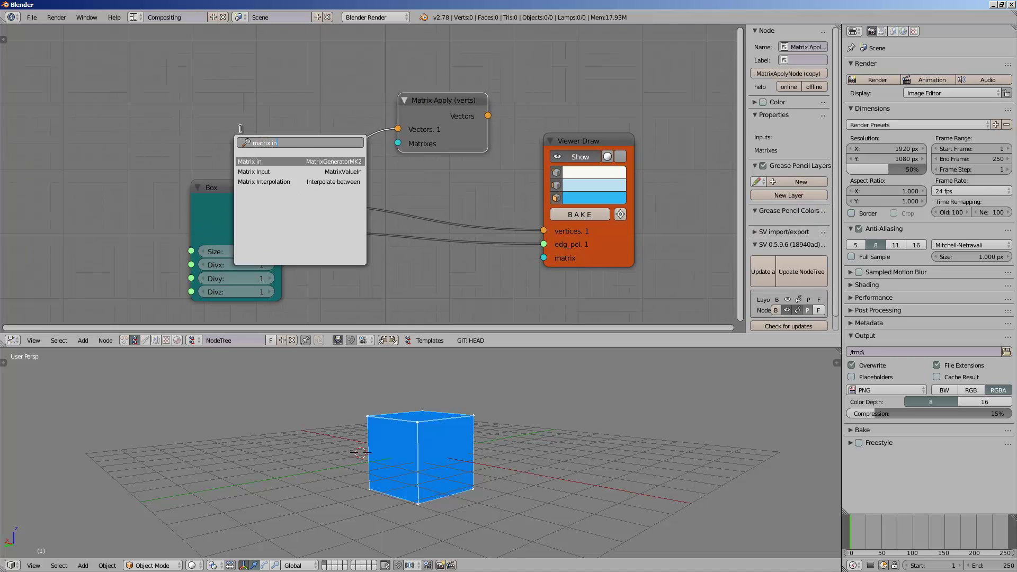
key(Return)
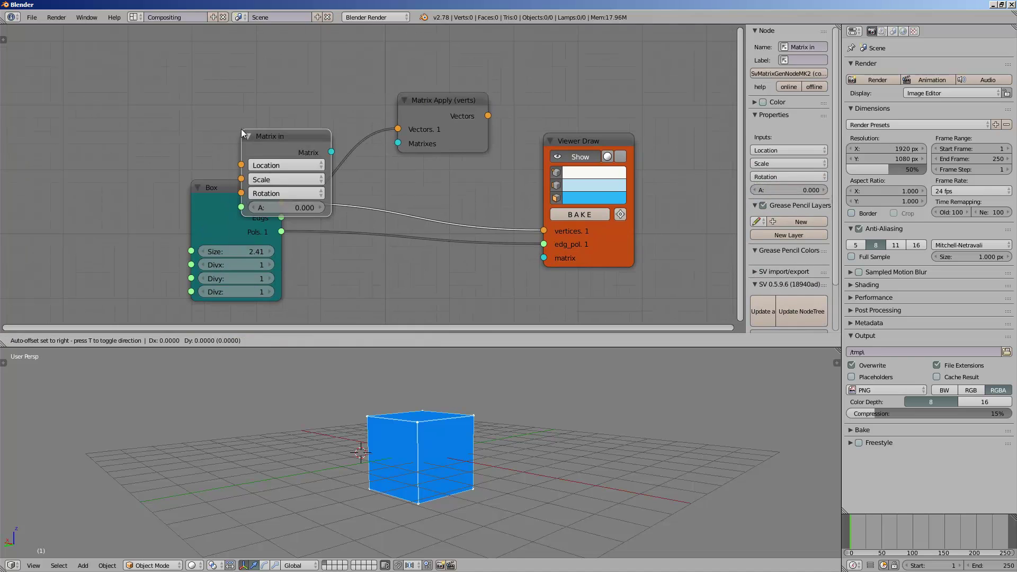
click(225, 74)
Connect Matrix in to the Matrixes input of Matrix Apply (verts), and its Vectors output to the Viewer Draw's vertices input
drag(304, 84, 398, 143)
drag(488, 116, 555, 233)
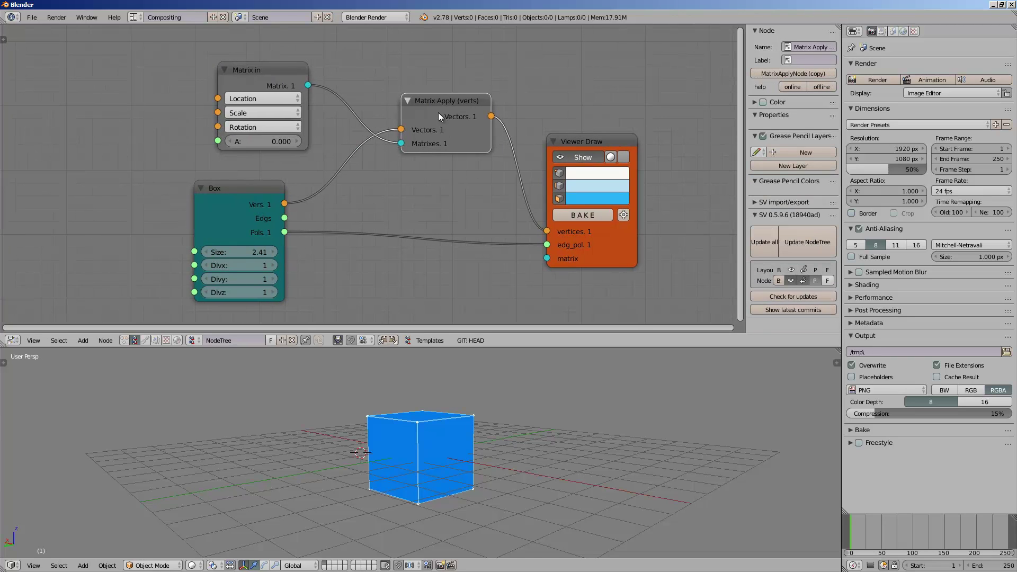
Try a Matrix in scale of 2.65, 0.85 and 1.39 to stretch the box unevenly
middle_drag(257, 126, 355, 148)
click(358, 134)
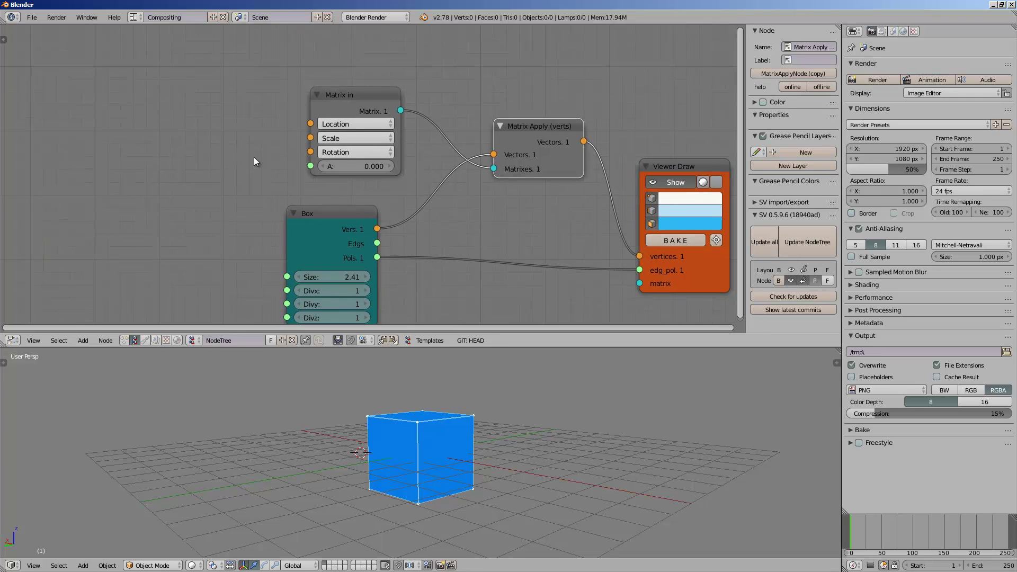
click(356, 135)
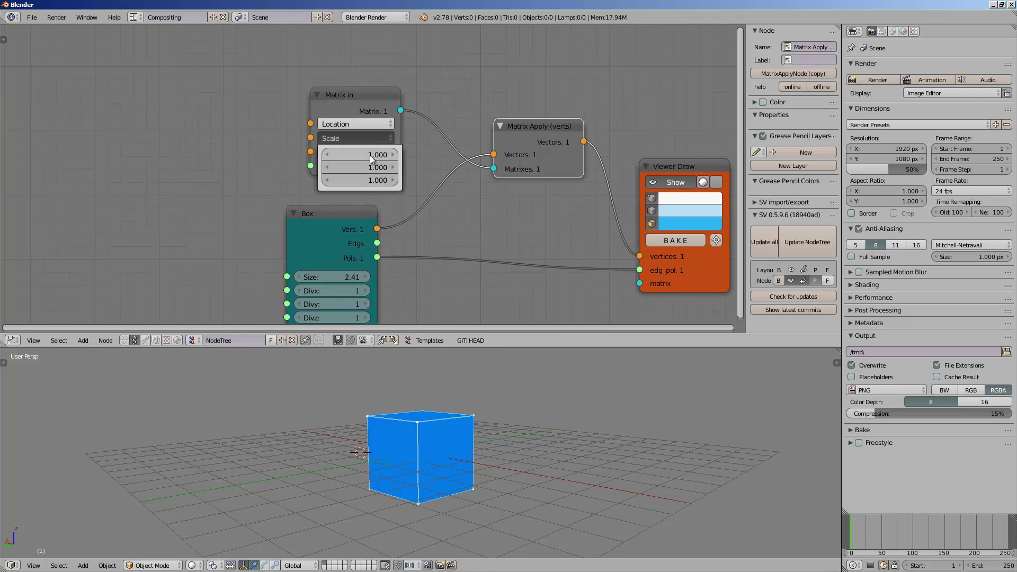
click(501, 421)
middle_drag(501, 422, 421, 441)
middle_drag(484, 429, 387, 440)
click(339, 136)
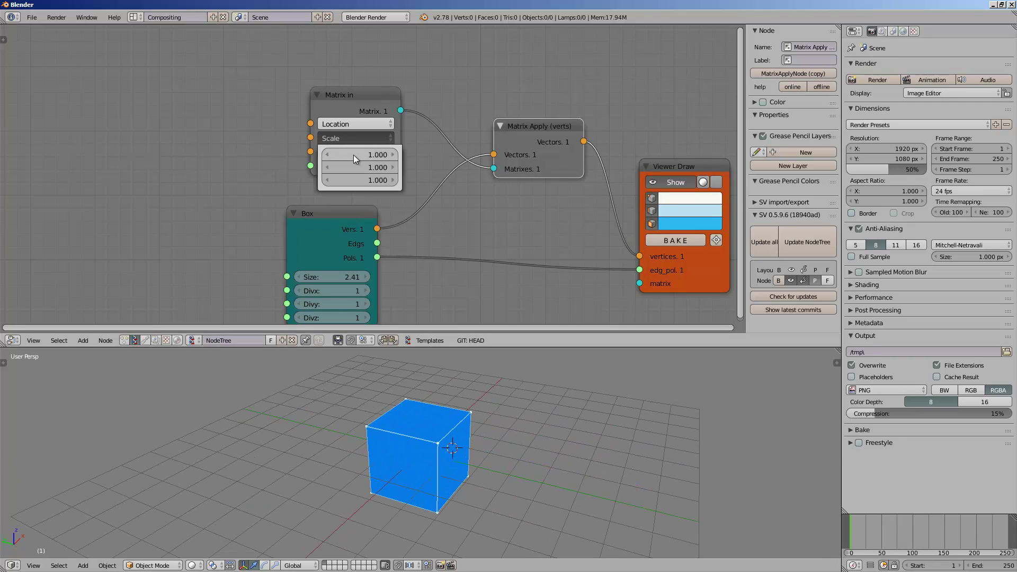
drag(353, 154, 395, 180)
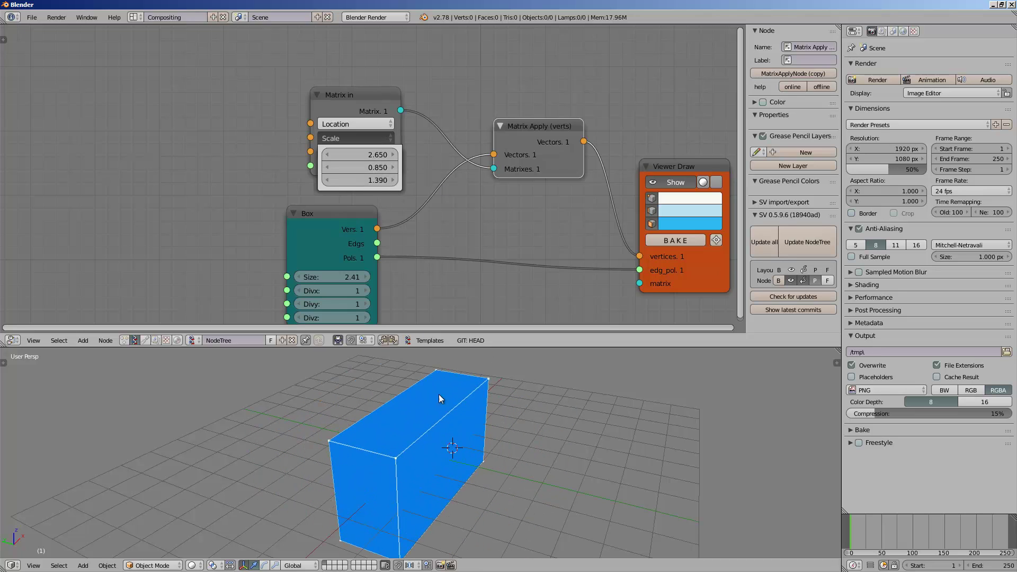
middle_drag(455, 419, 542, 401)
Reset all three Scale components of the Matrix in node to 1
click(346, 137)
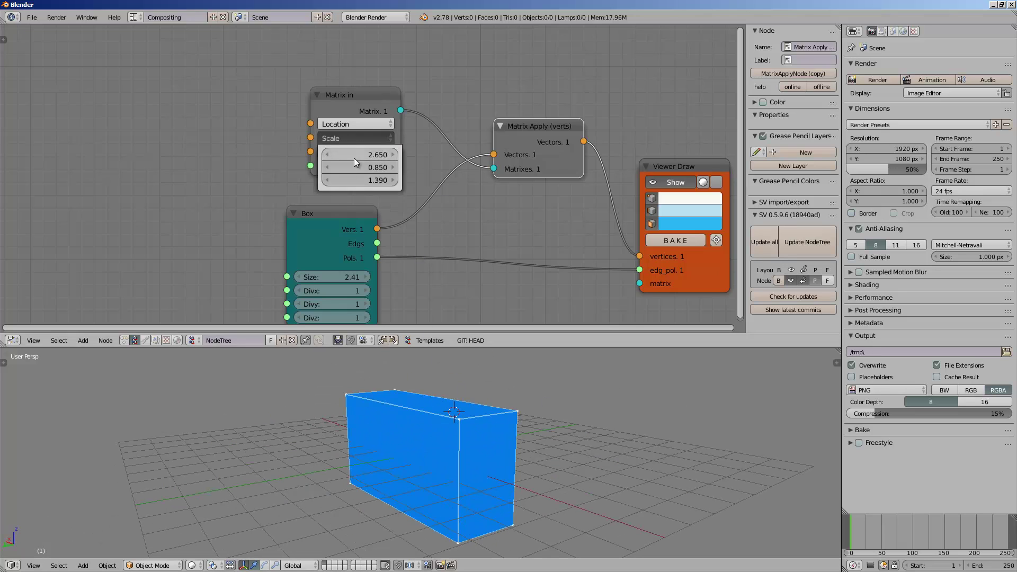
drag(353, 155, 354, 179)
text(1)
key(Return)
Add a Vector in node to the left of the Matrix in node
key(shift+a)
click(215, 157)
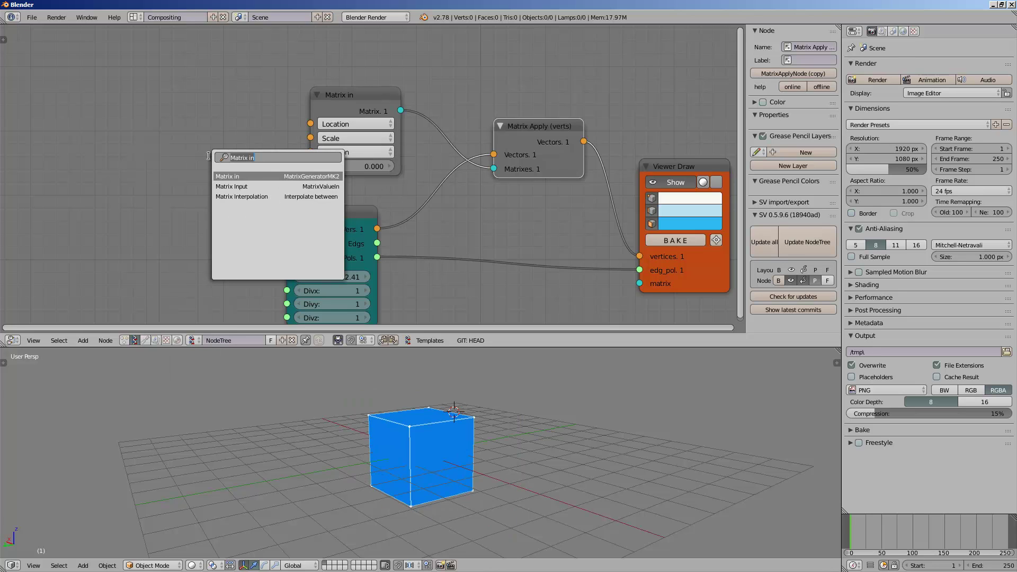
text(vec)
click(255, 217)
click(188, 167)
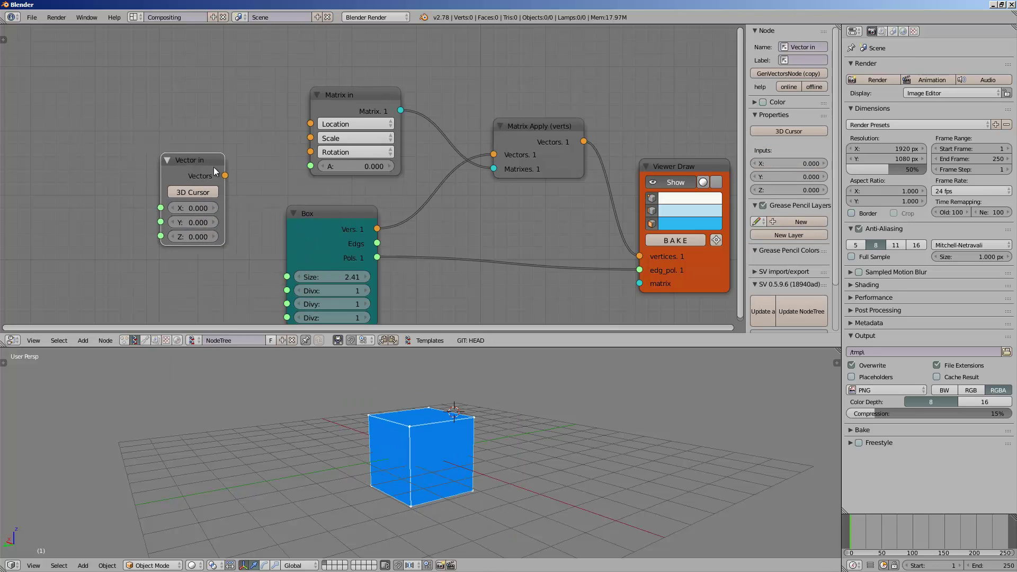
Connect Vector in to the Scale input of Matrix in and set its X, Y and Z to 1
drag(225, 175, 310, 138)
click(214, 193)
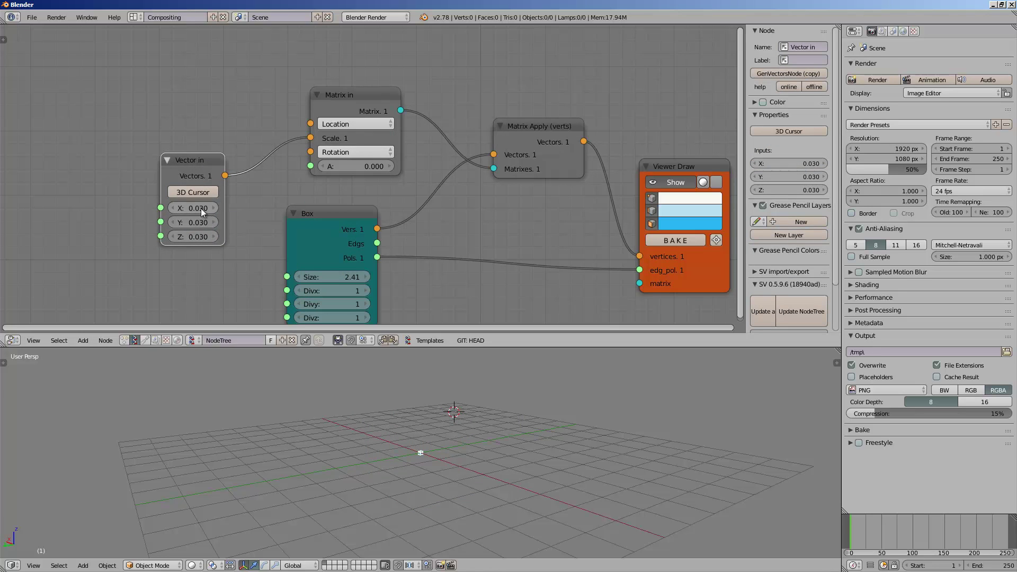
text(1)
key(Return)
middle_drag(440, 421, 473, 444)
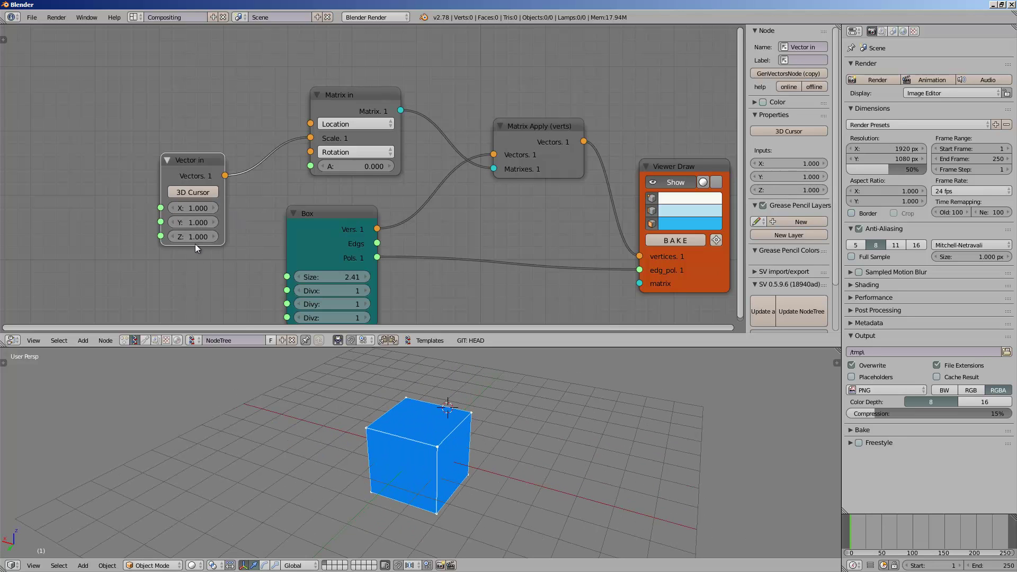
Vary the Vector in scale components, ending with X at 0.46 and Y and Z at 2.29
drag(195, 237, 245, 236)
scroll(323, 444, down, 2)
middle_drag(323, 444, 408, 418)
mouse_move(214, 236)
mouse_down()
mouse_move(243, 229)
mouse_move(170, 218)
mouse_move(205, 230)
mouse_up()
drag(198, 209, 227, 220)
middle_drag(485, 427, 502, 380)
middle_drag(480, 307, 472, 285)
middle_drag(424, 426, 358, 456)
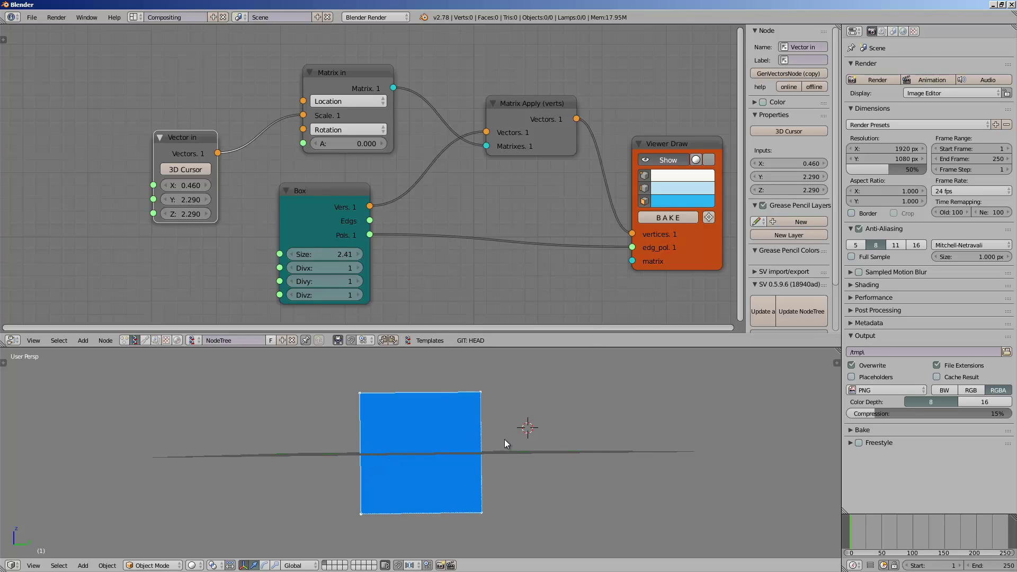
Hide the node editor's properties sidebar and examine from the side how the box scales about its centre
middle_drag(505, 440, 466, 411)
key(n)
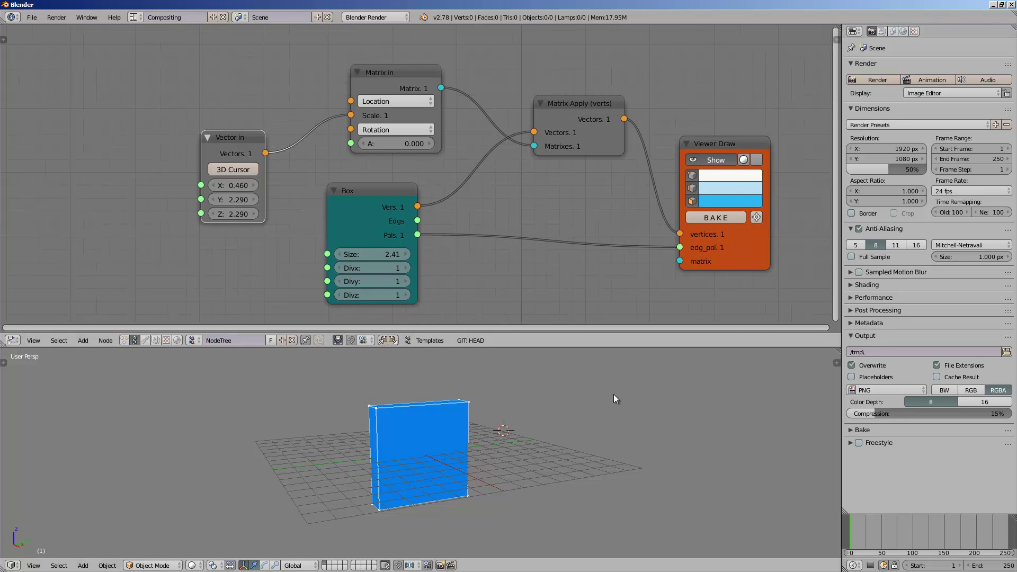
middle_drag(613, 395, 362, 419)
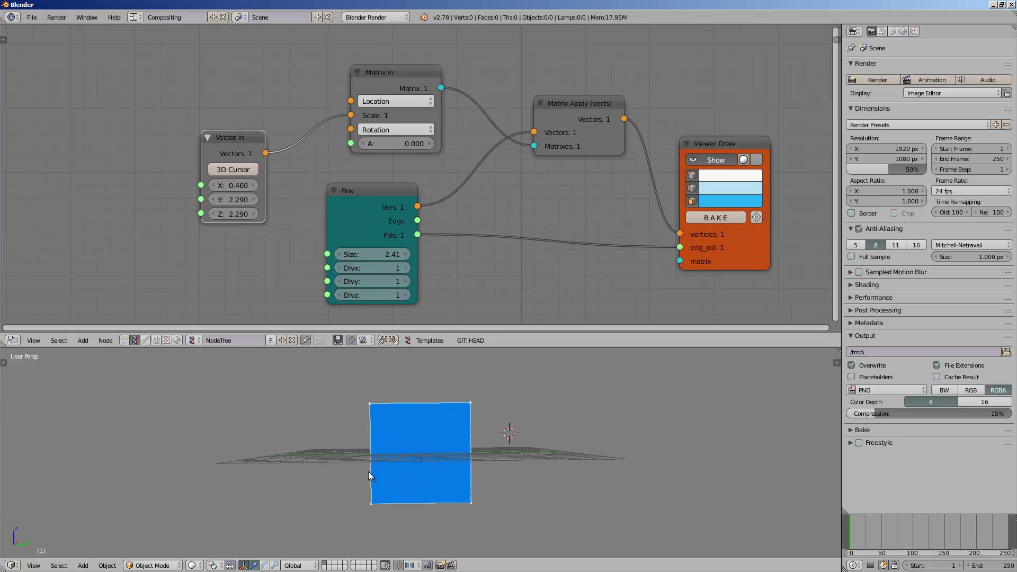
scroll(437, 435, up, 1)
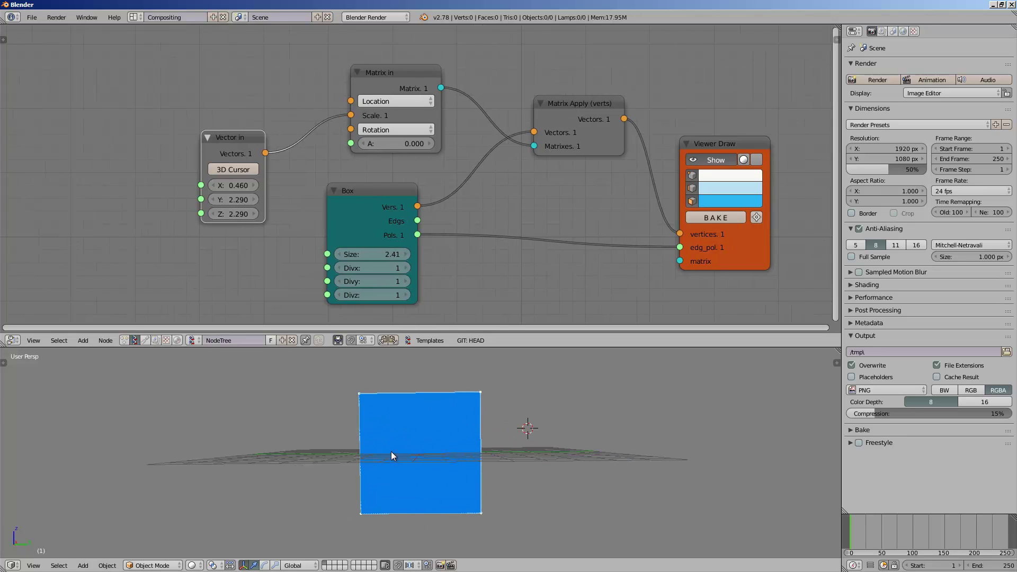
click(424, 471)
middle_drag(431, 467, 437, 388)
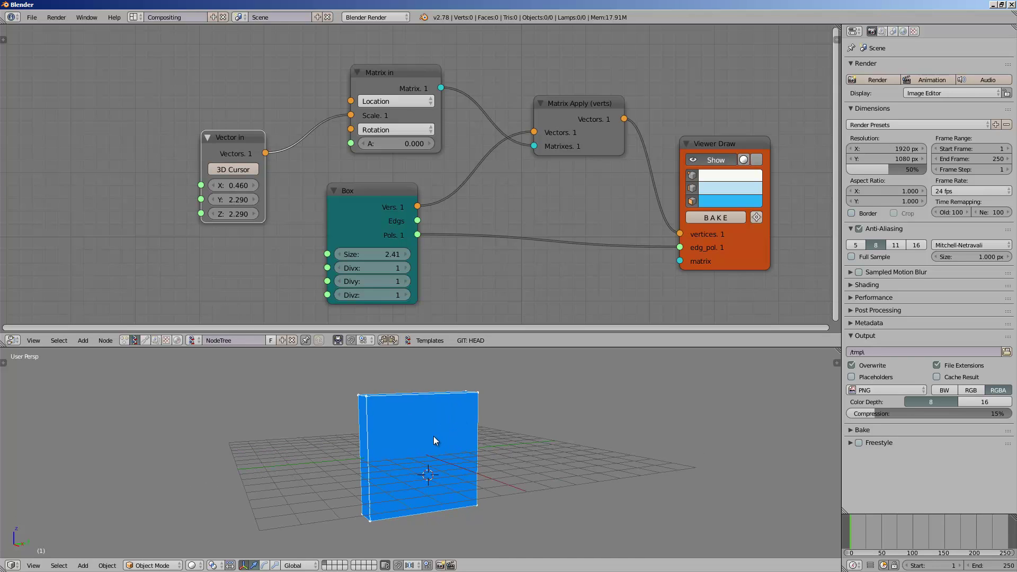
middle_drag(433, 437, 335, 423)
middle_drag(463, 484, 474, 442)
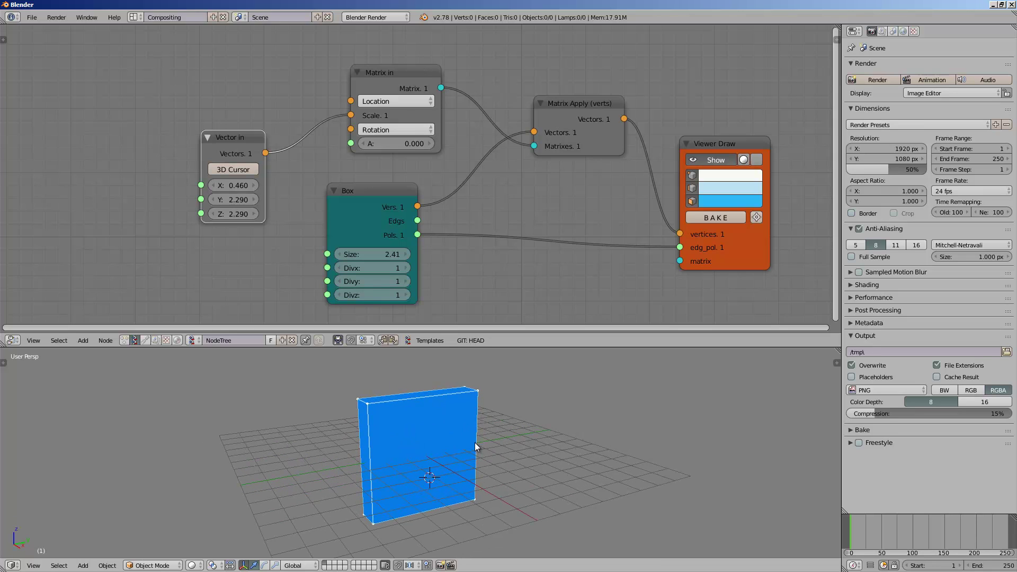
Set the Vector in node's X and Y to 1 and its Z to 4
middle_drag(226, 218, 278, 217)
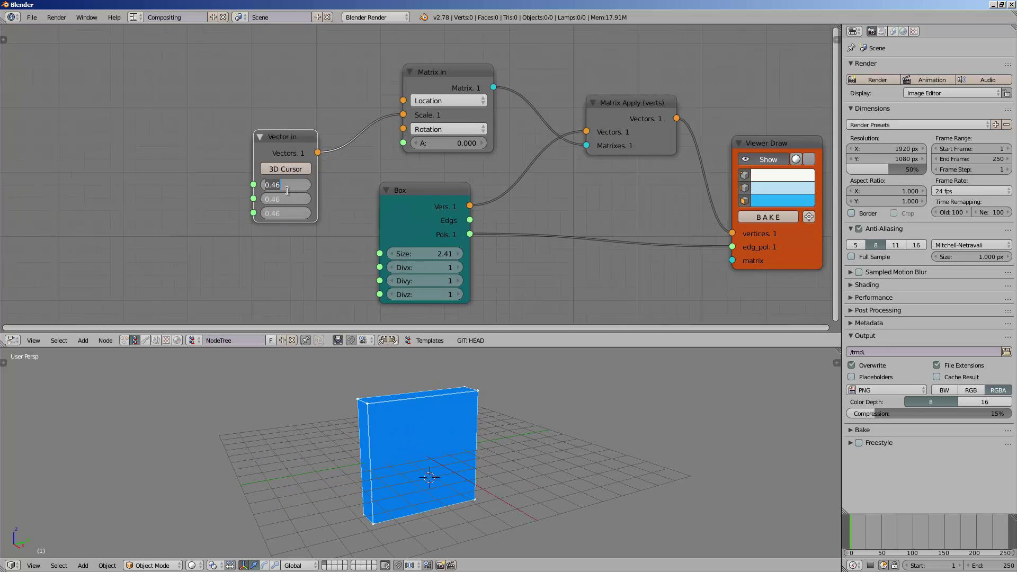
text(1)
key(Return)
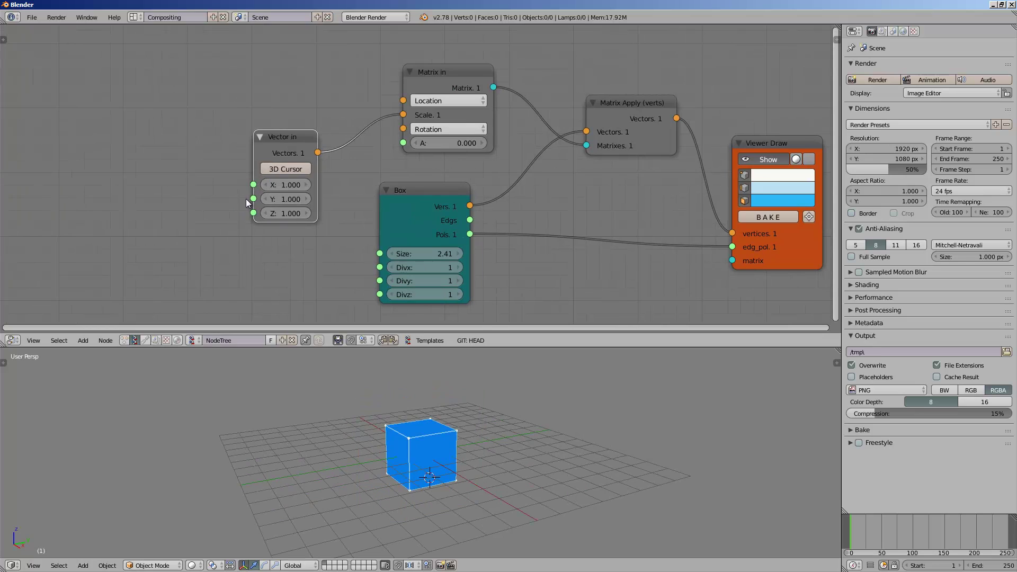
drag(288, 212, 323, 212)
click(289, 214)
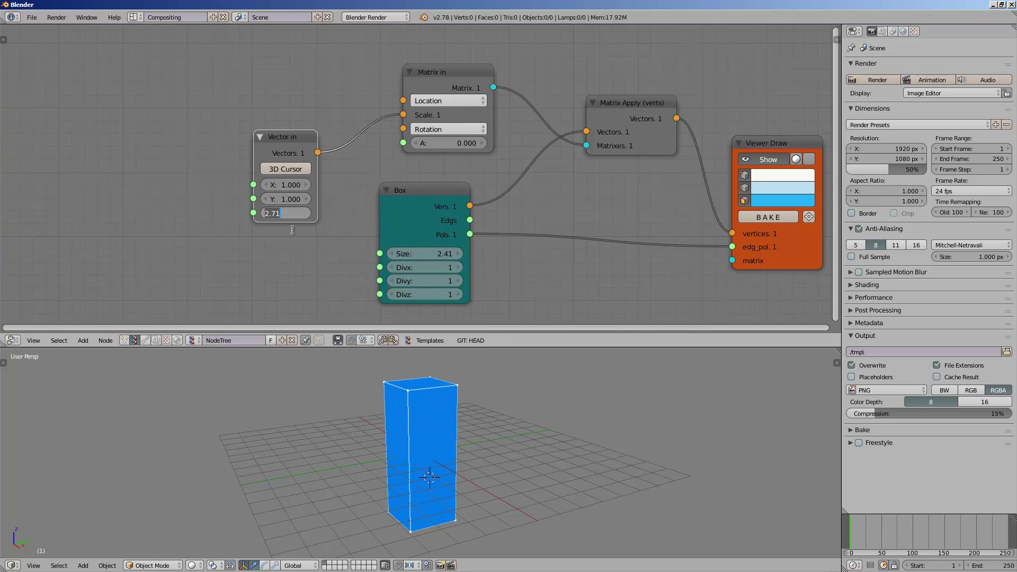
text(4)
key(Return)
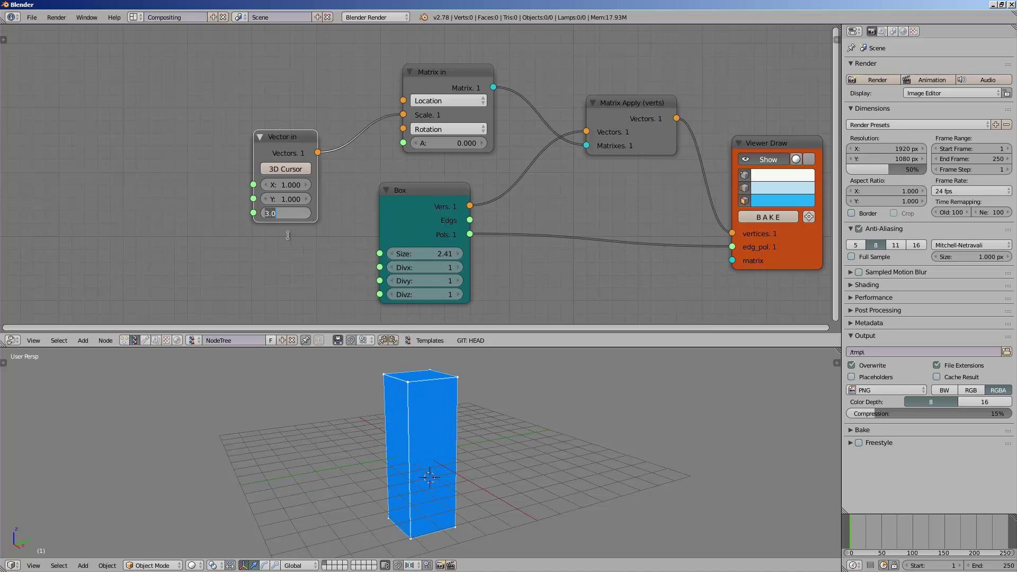
middle_drag(408, 432, 420, 424)
scroll(421, 424, down, 3)
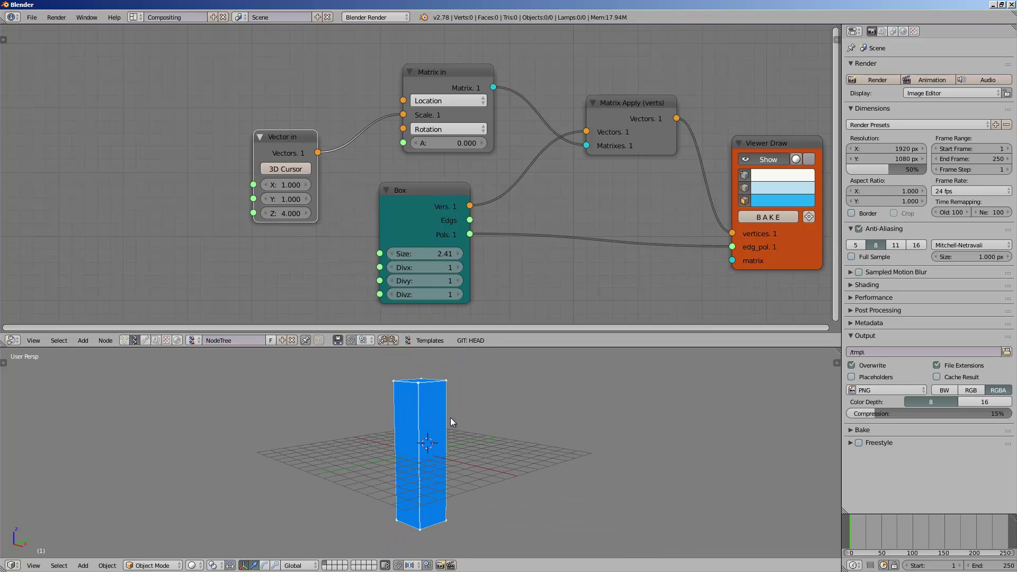
Add a second Vector in node and connect it to the Location input of Matrix in
scroll(285, 206, up, 1)
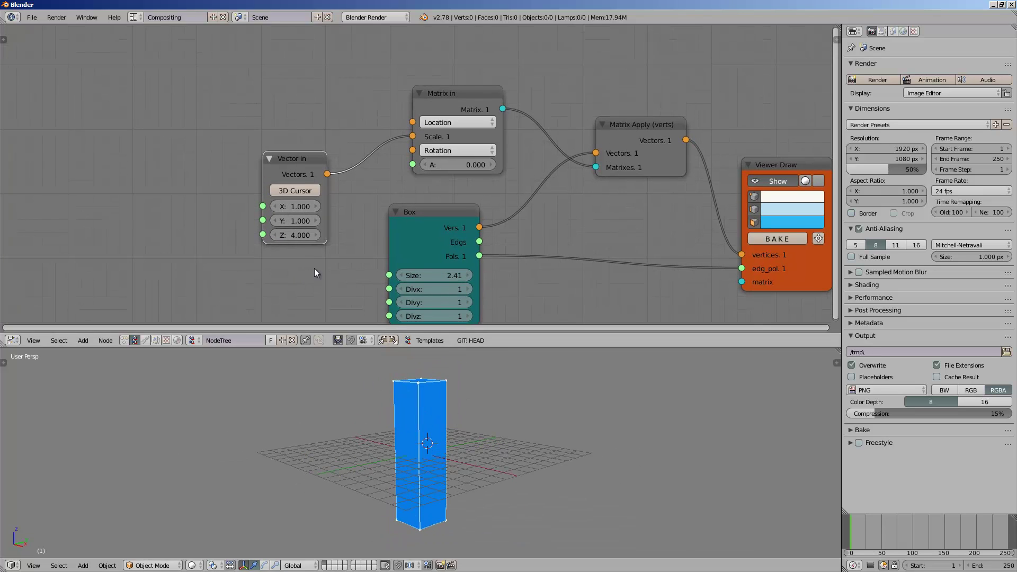
scroll(289, 249, up, 1)
scroll(289, 249, up, 1)
scroll(239, 154, down, 1)
middle_drag(128, 146, 180, 153)
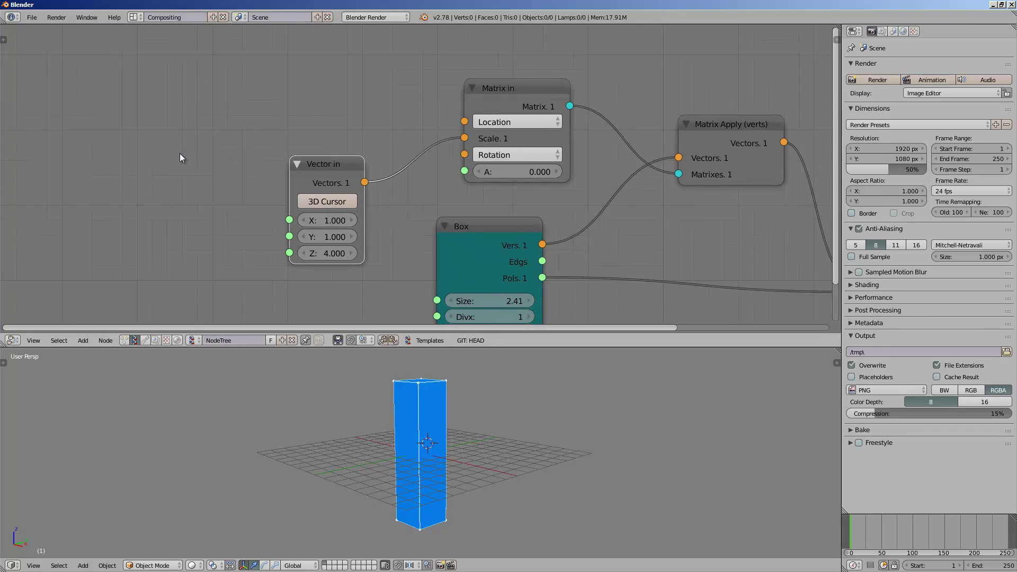
key(alt+space)
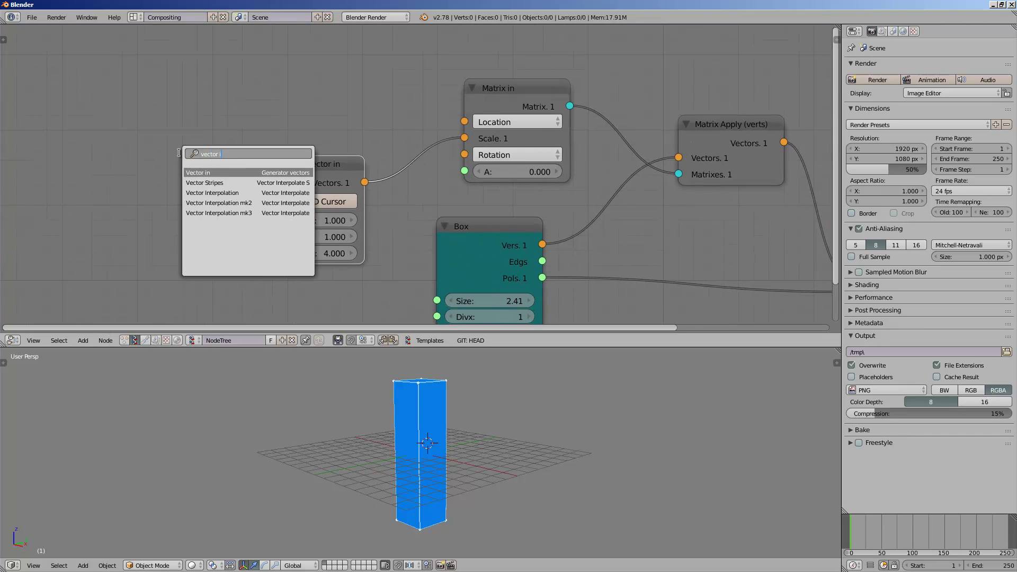
key(Return)
click(182, 96)
drag(257, 123, 464, 122)
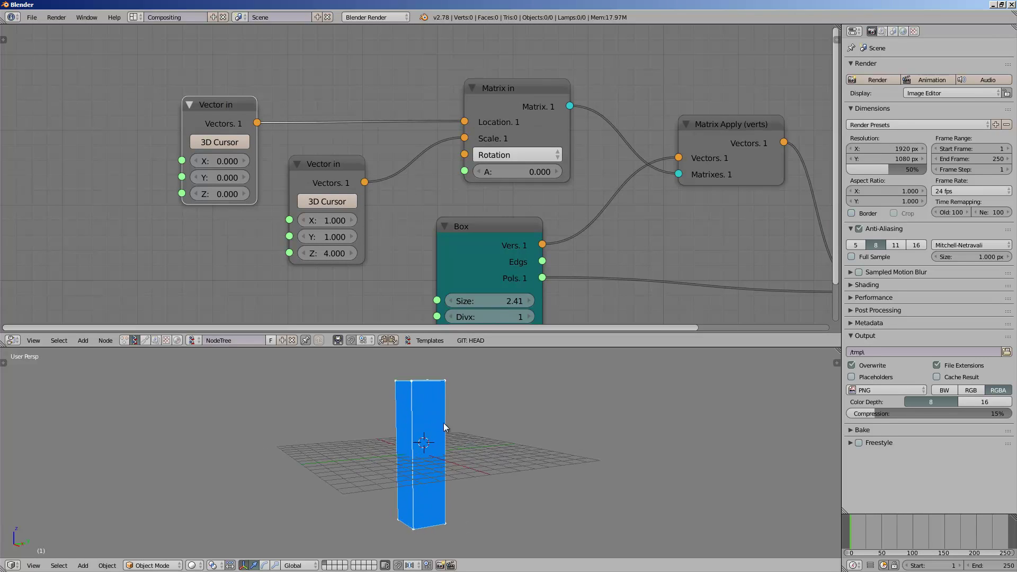
Set Z to 2 in the Vector in node that feeds Location, raising the box
click(471, 451)
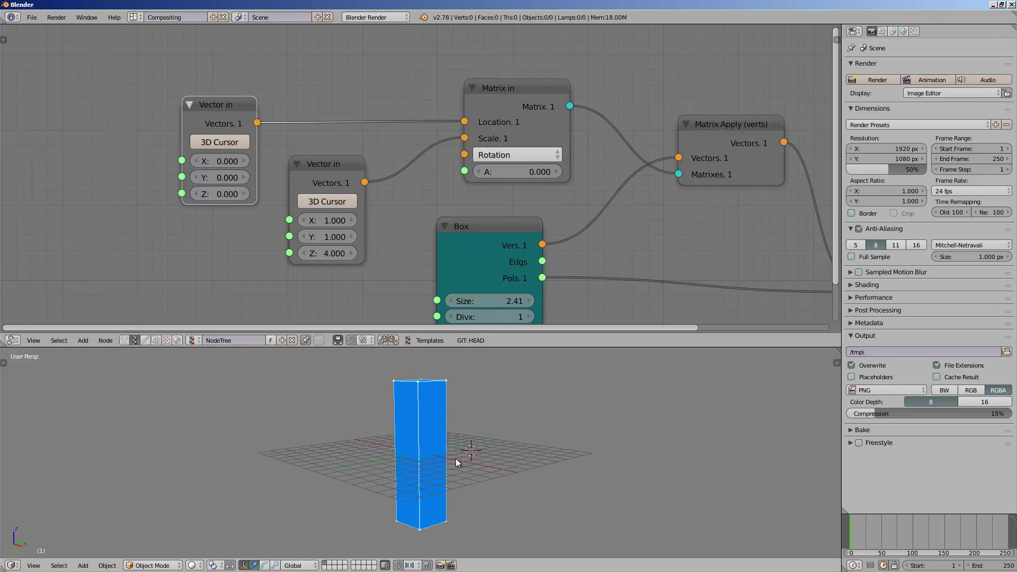
drag(227, 200, 244, 200)
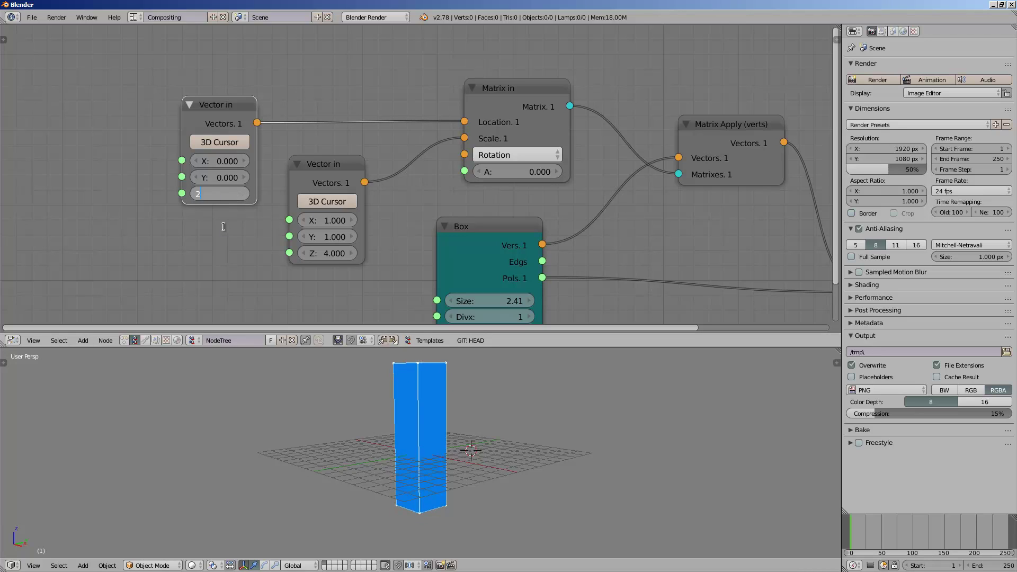
key(Return)
middle_drag(450, 455, 469, 434)
middle_drag(430, 303, 411, 268)
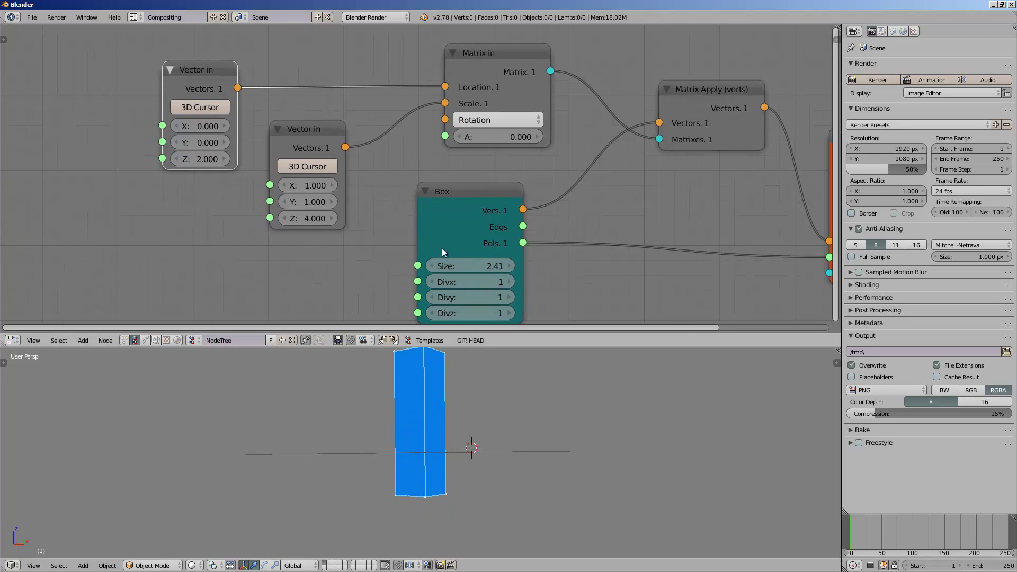
Set the Box node's Size to 1 and shift the node slightly right and up
click(488, 261)
text(1)
key(Return)
drag(471, 189, 504, 176)
middle_drag(451, 416, 360, 457)
scroll(344, 166, down, 1)
middle_drag(337, 165, 383, 182)
scroll(383, 182, up, 2)
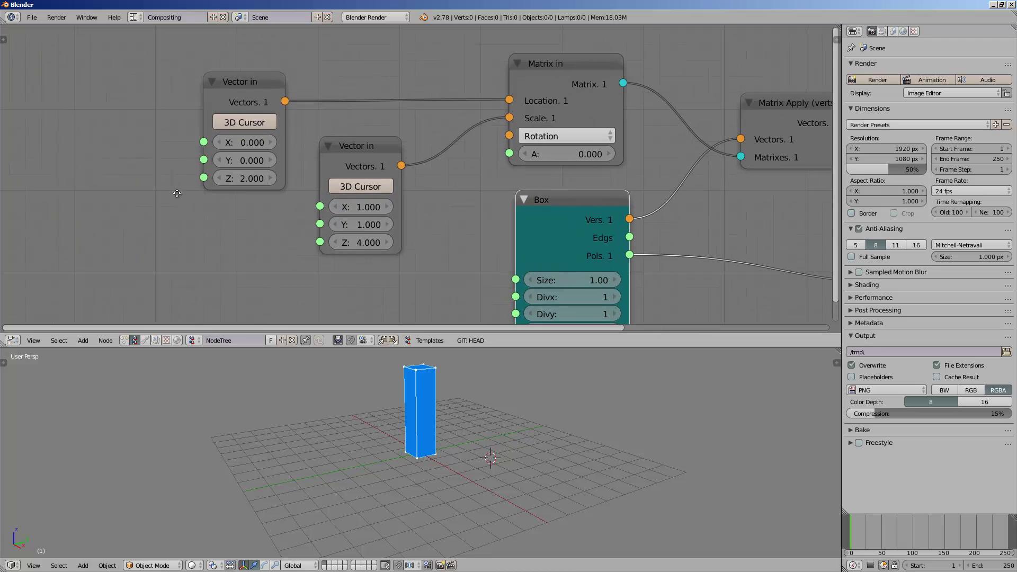
Add an A Number node to the left of the two Vector in nodes
middle_drag(177, 193, 155, 199)
key(space)
text(an)
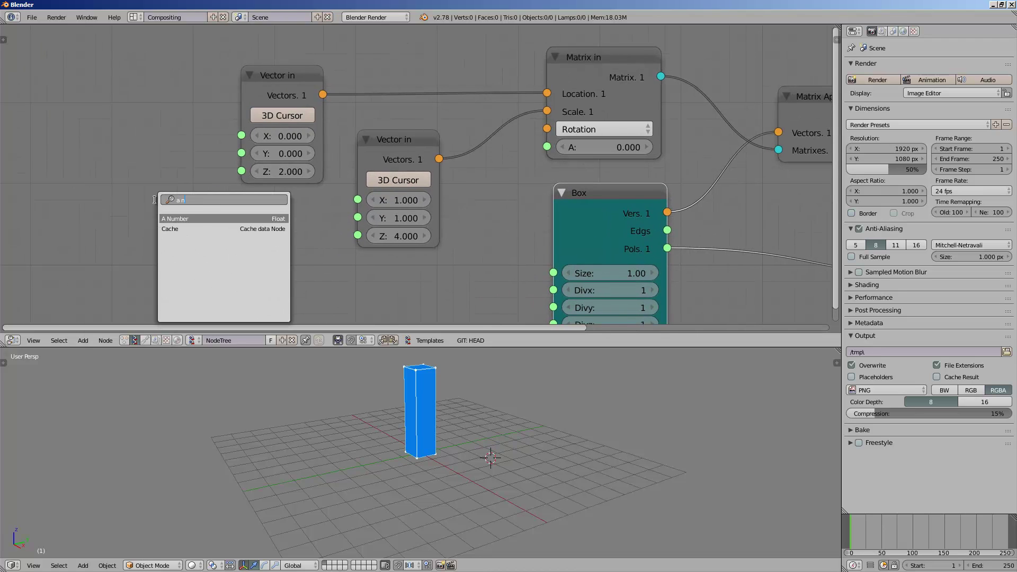
key(Return)
click(116, 218)
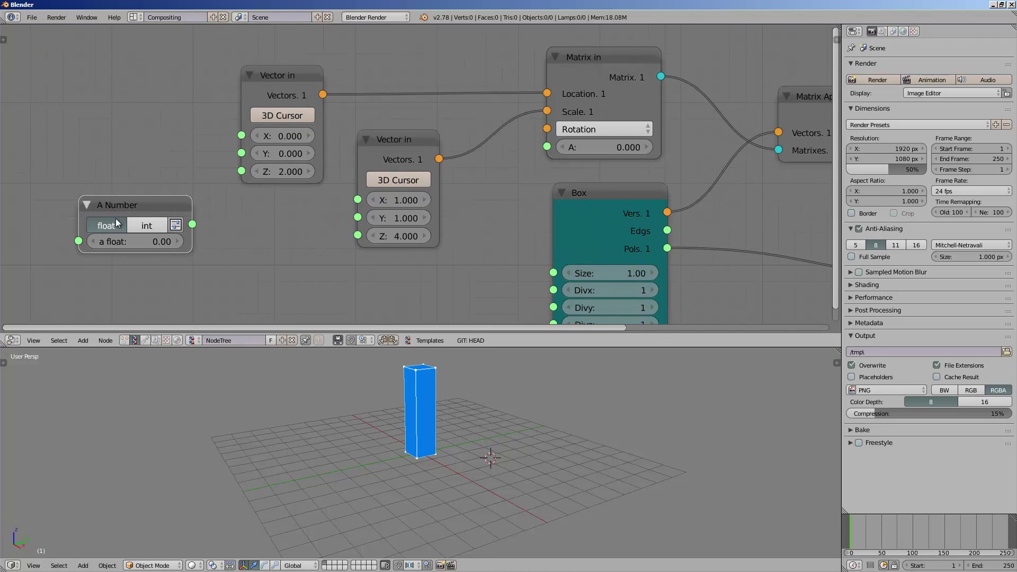
Set A Number's float to 4 and connect it to the Z input of the Vector in node feeding Scale
click(178, 247)
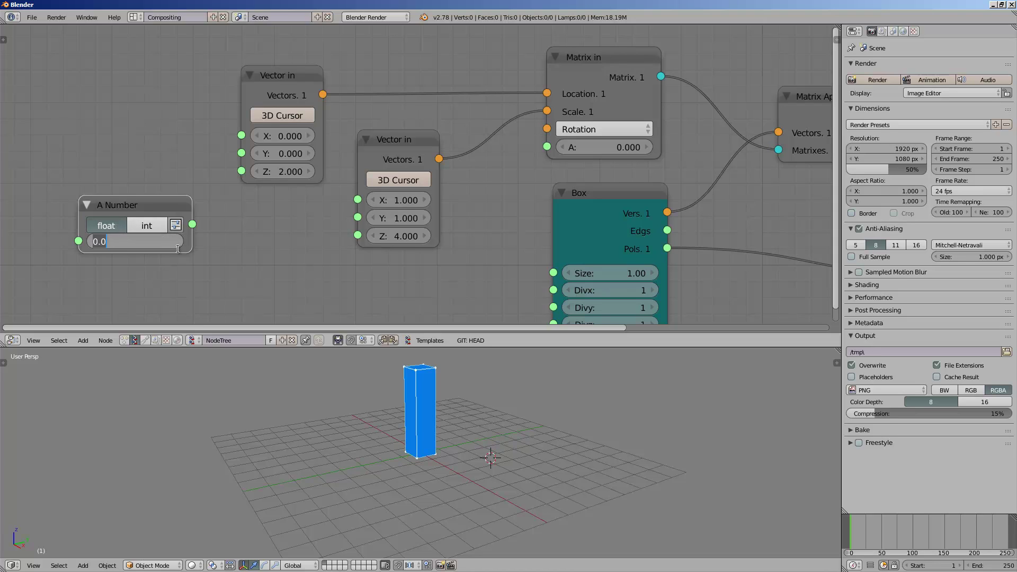
text(4)
key(Return)
drag(193, 224, 369, 236)
Set the scale vector's X to 3.55 and Y to 1.81, and A Number's float to 10.27
mouse_move(157, 239)
mouse_down()
mouse_move(215, 245)
mouse_move(161, 235)
mouse_up()
drag(377, 186, 232, 240)
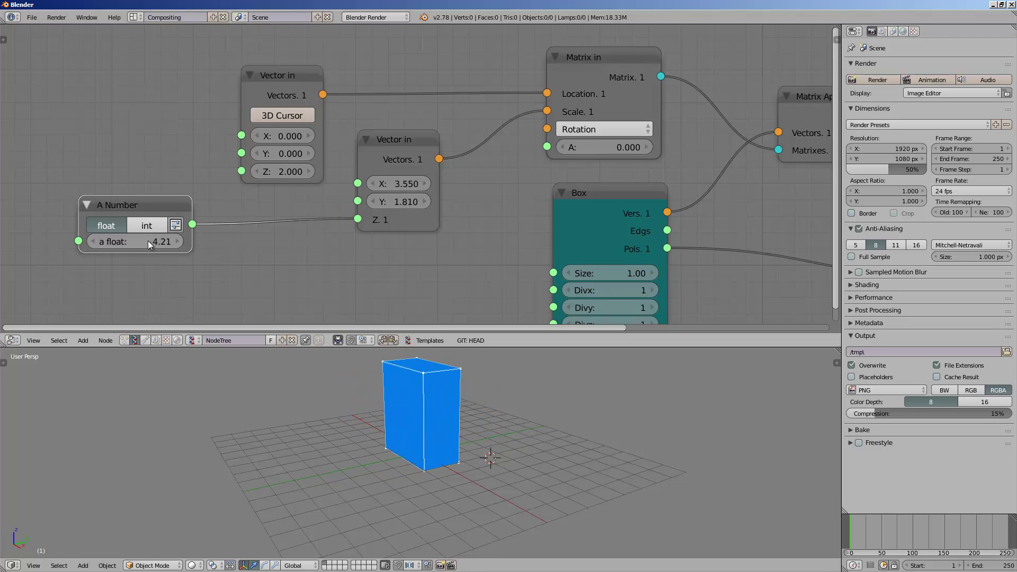
drag(148, 240, 347, 351)
scroll(370, 380, down, 3)
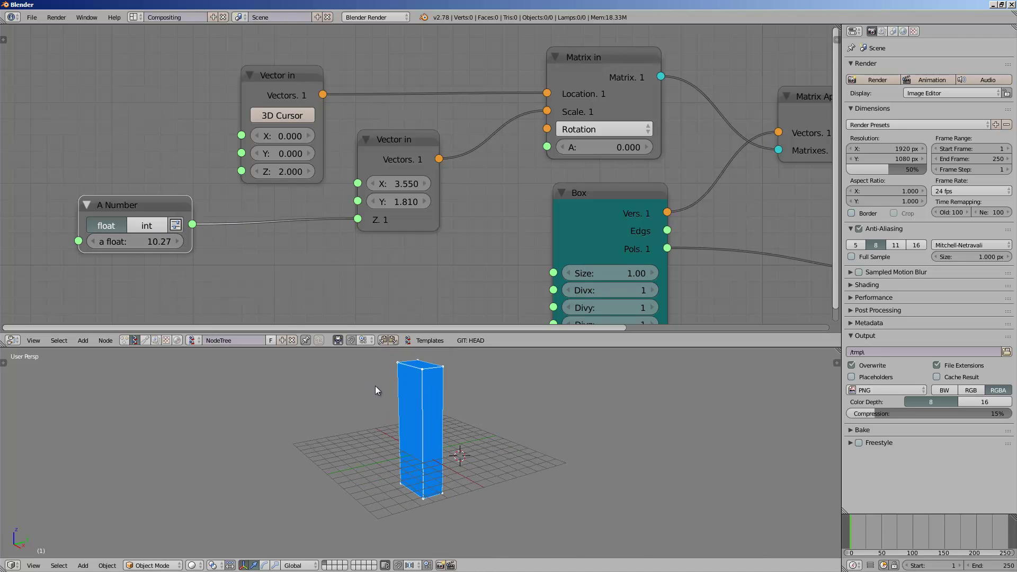
middle_drag(414, 403, 425, 449)
Shift the A Number node left and the Vector in node feeding Location up to make room between them
drag(151, 215, 123, 215)
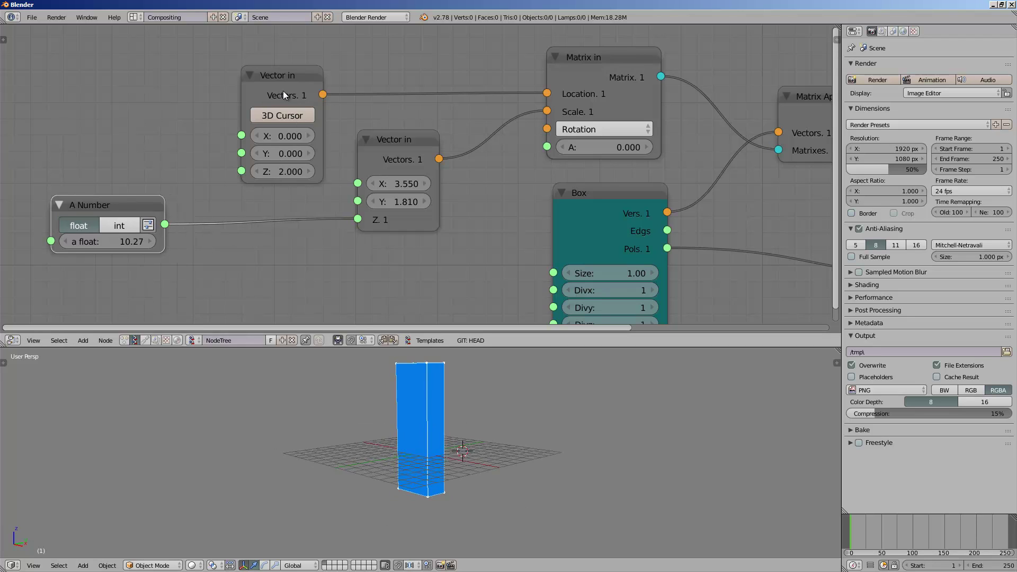
drag(283, 91, 283, 67)
middle_drag(399, 72, 412, 89)
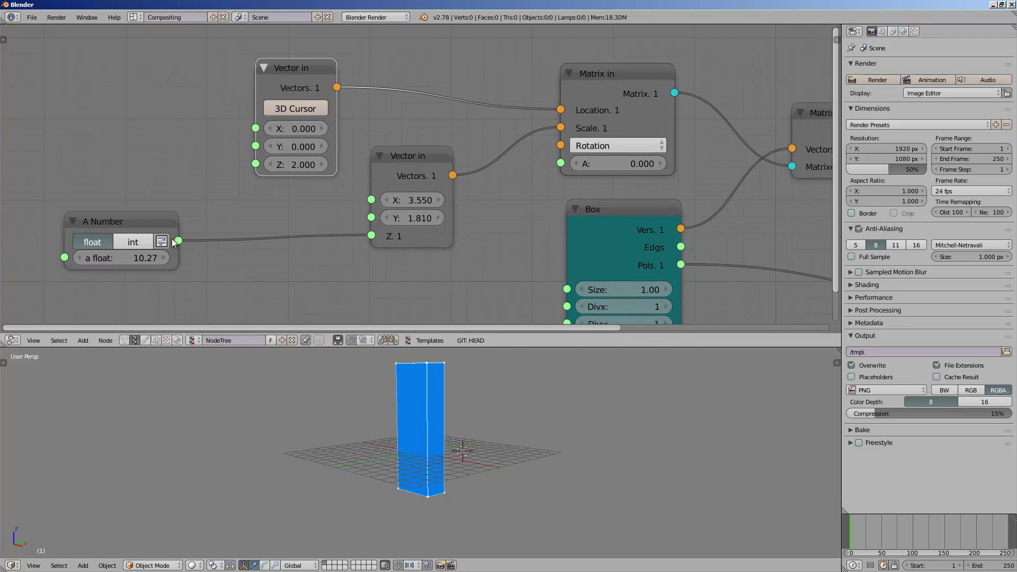
Move A Number left and insert a Math node set to x / 2 on its link to the scale vector's Z input
drag(174, 242, 151, 248)
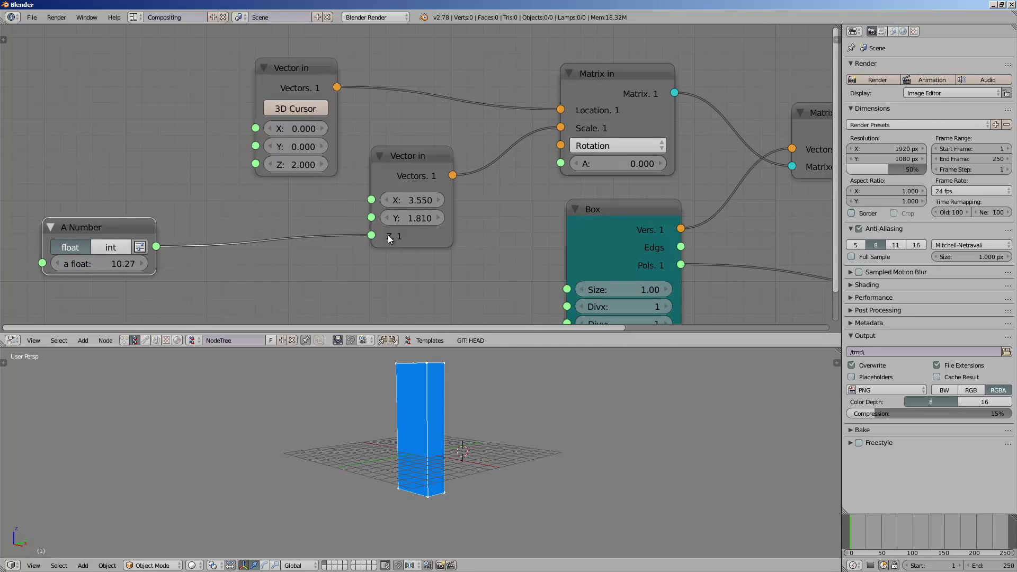
middle_drag(254, 234, 268, 225)
key(shift+a)
click(272, 220)
text(mul)
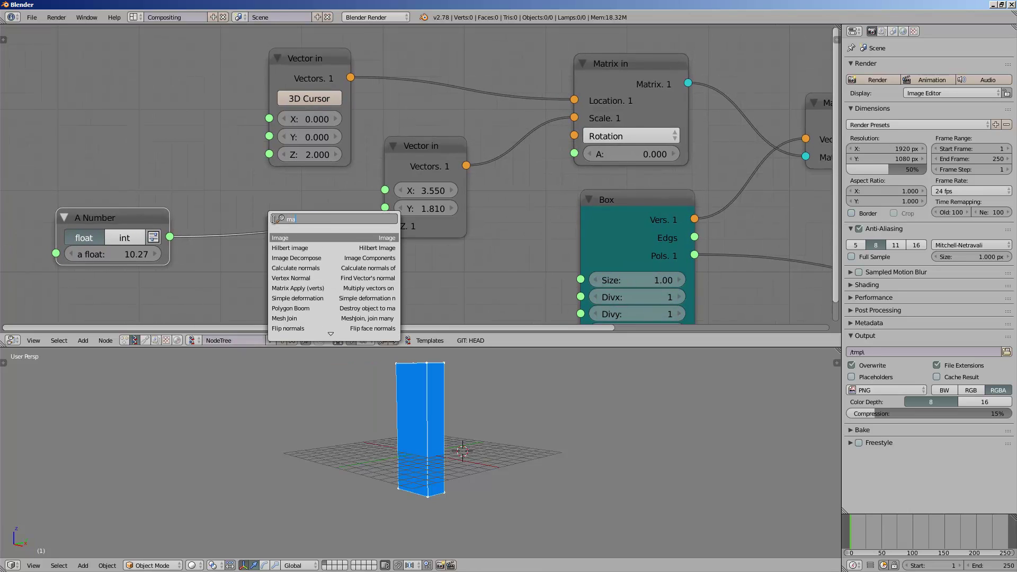
key(Return)
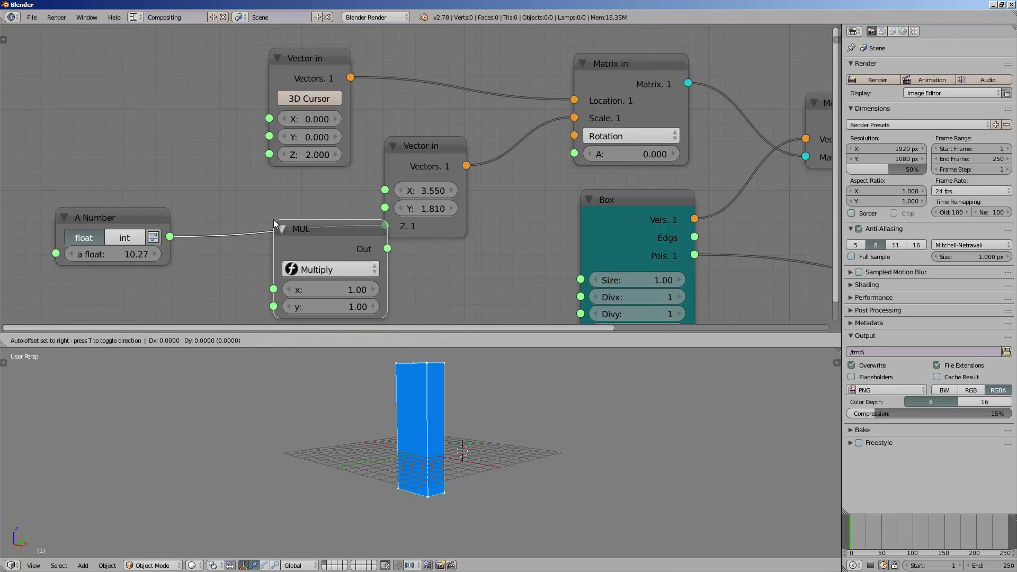
click(247, 211)
click(290, 262)
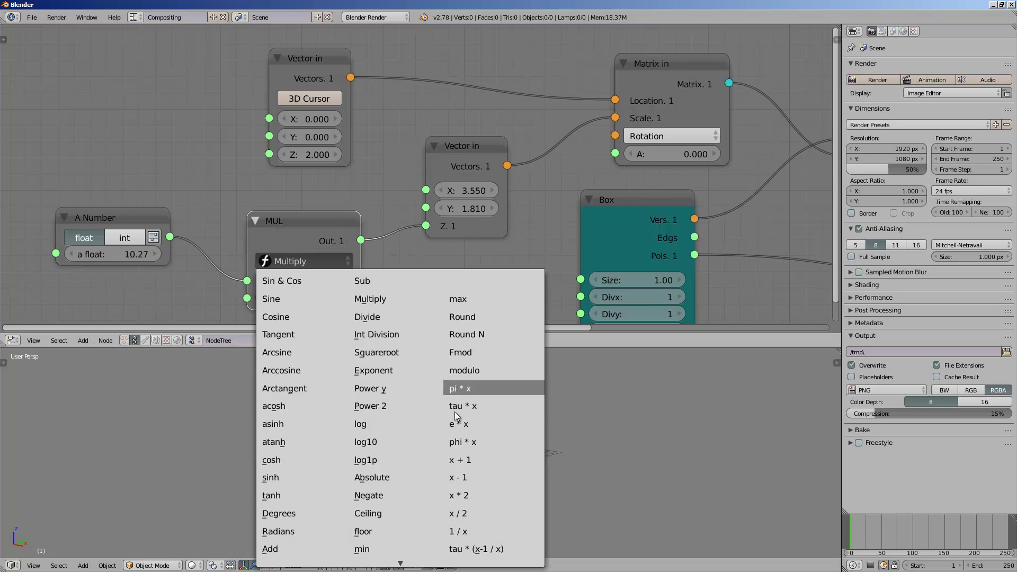
click(459, 513)
Connect the x / 2 output to the location vector's Z input and set A Number's float to 11.53
drag(361, 240, 270, 154)
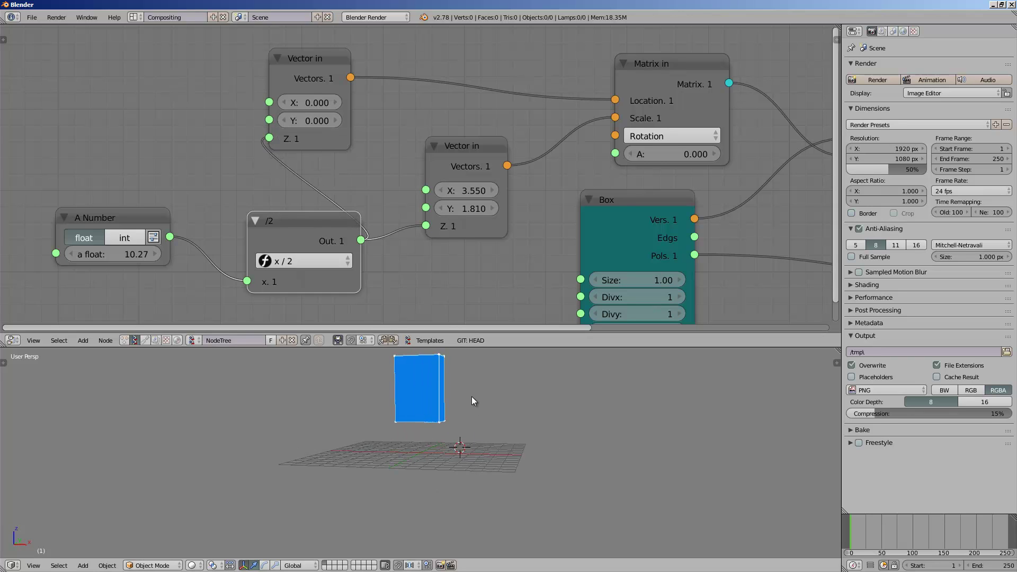
click(317, 261)
drag(301, 223, 37, 222)
middle_drag(113, 229, 205, 209)
drag(155, 238, 270, 209)
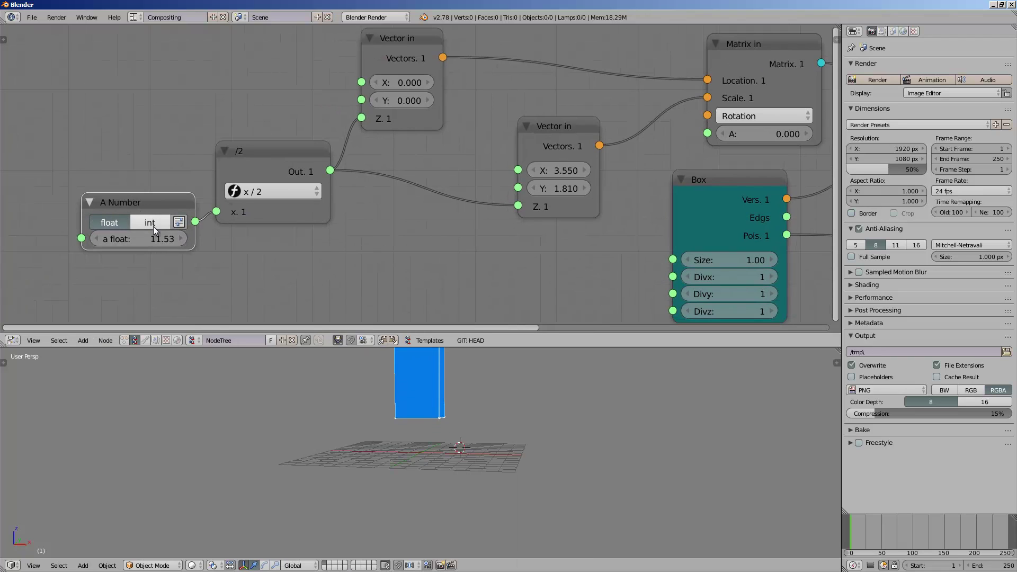
Space out the A Number, x / 2 and location Vector in nodes so their links are easier to follow
drag(188, 204, 120, 200)
mouse_move(247, 162)
mouse_down()
mouse_move(245, 171)
mouse_move(265, 167)
mouse_move(242, 169)
mouse_up()
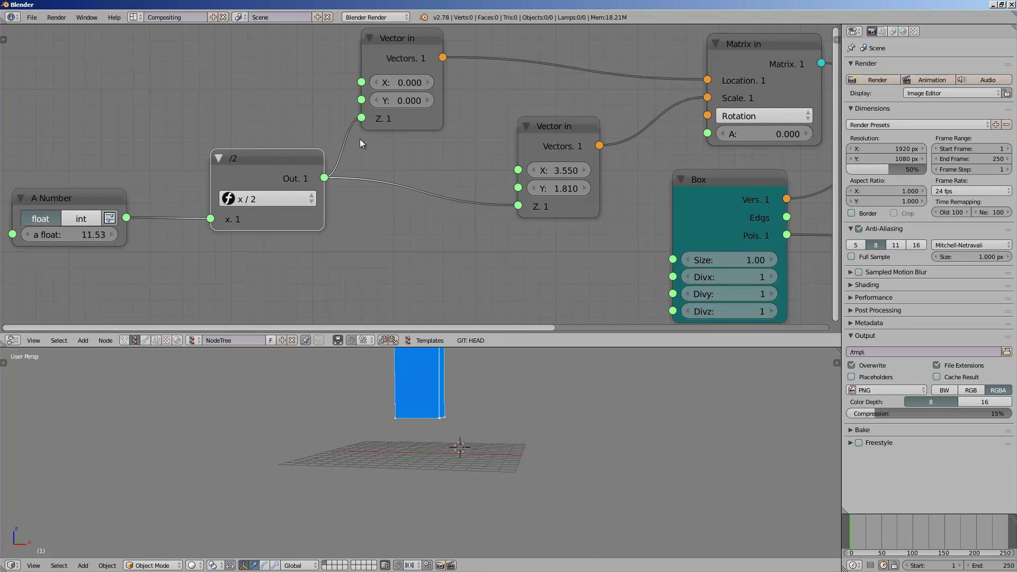
drag(413, 123, 428, 126)
Set the scale vector's X and Y to 2 and A Number's float to 4
drag(557, 171, 593, 207)
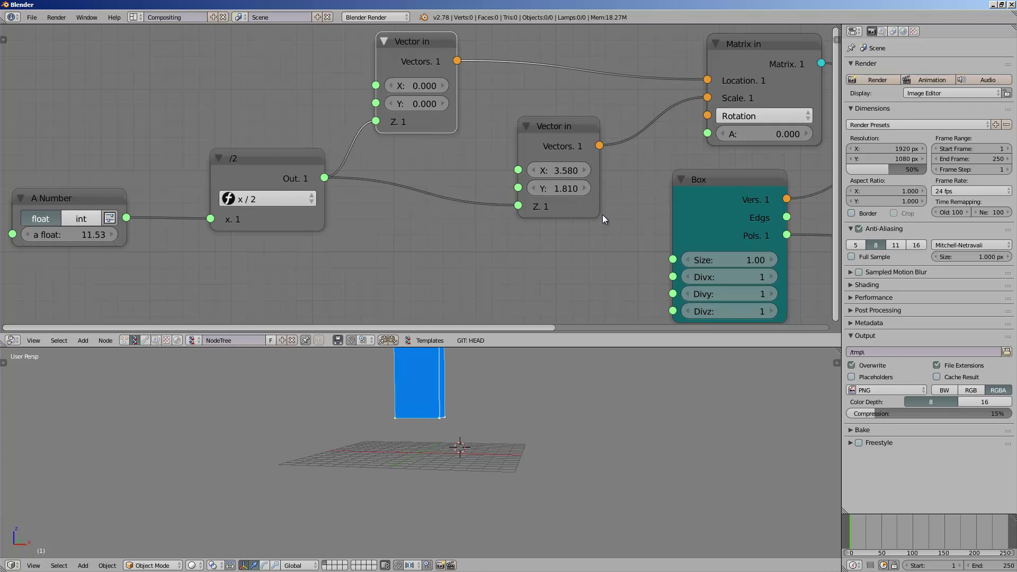
text(2)
key(Return)
click(115, 240)
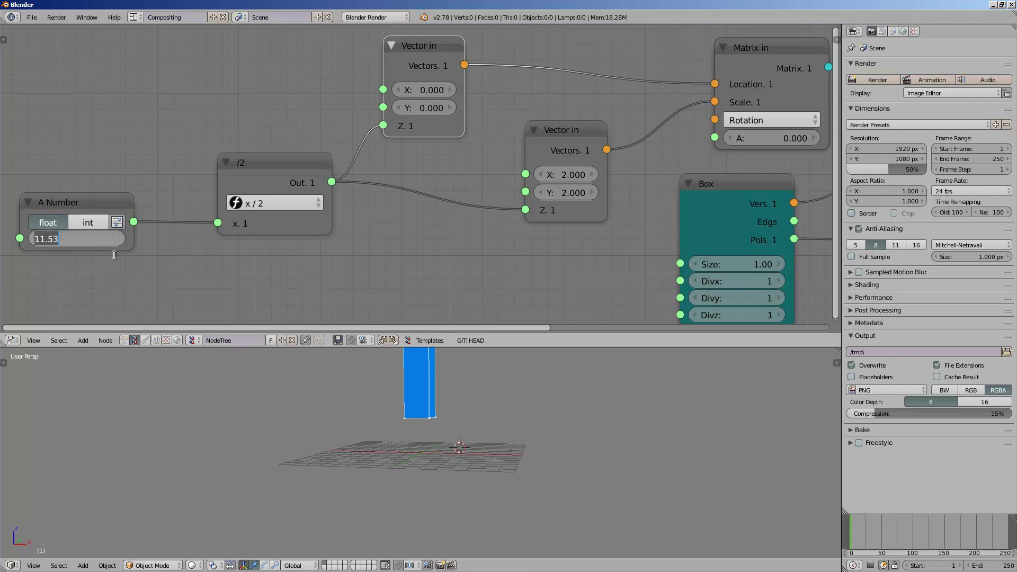
text(4)
key(Return)
middle_drag(287, 222, 268, 214)
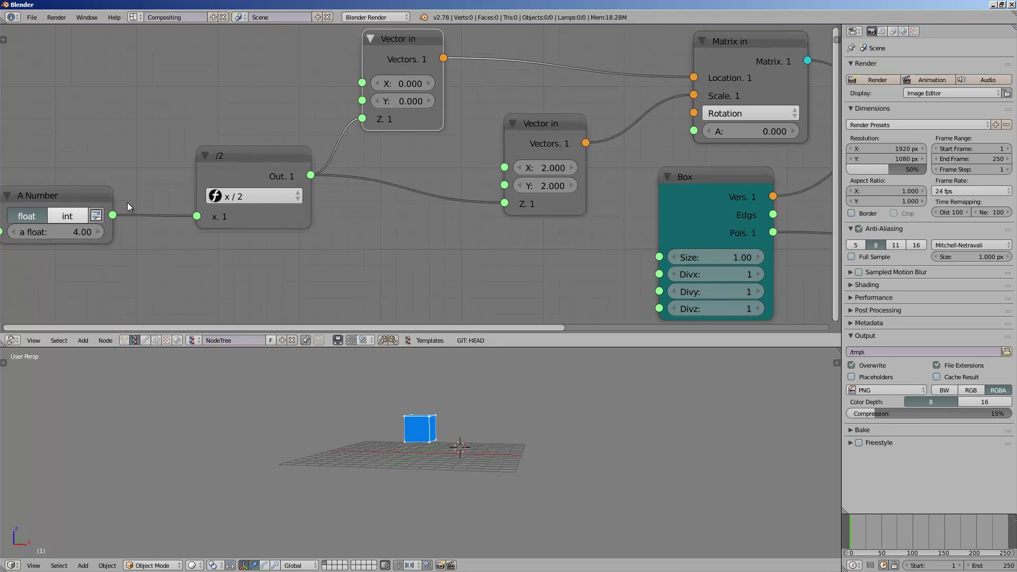
Replace the x / 2 link into the scale vector's Z with a direct link from A Number, and raise the x / 2 node
middle_drag(525, 305, 383, 306)
middle_drag(227, 254, 366, 244)
scroll(366, 245, down, 1)
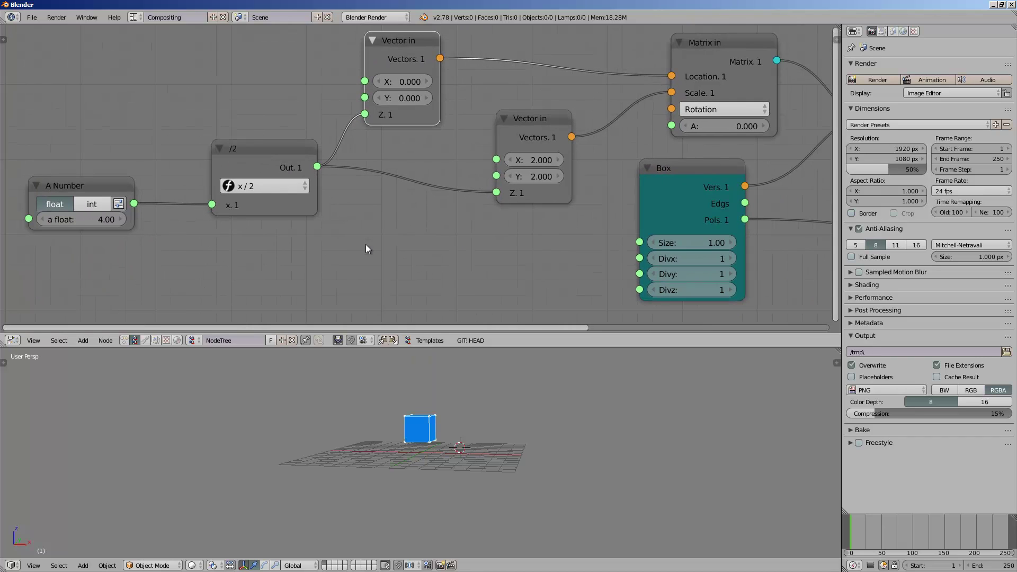
ctrl+drag(344, 161, 335, 180)
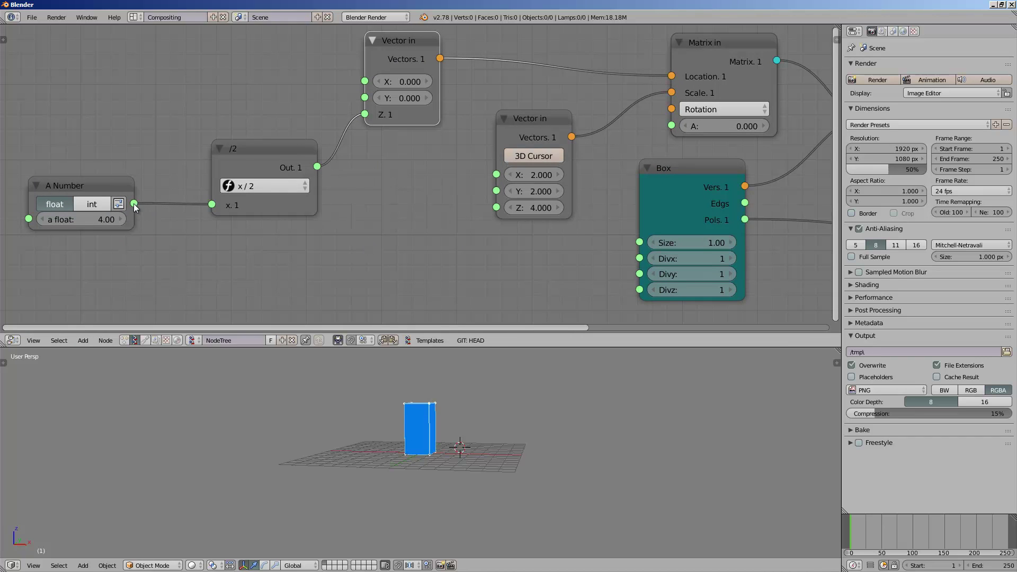
drag(134, 203, 496, 208)
drag(276, 163, 247, 118)
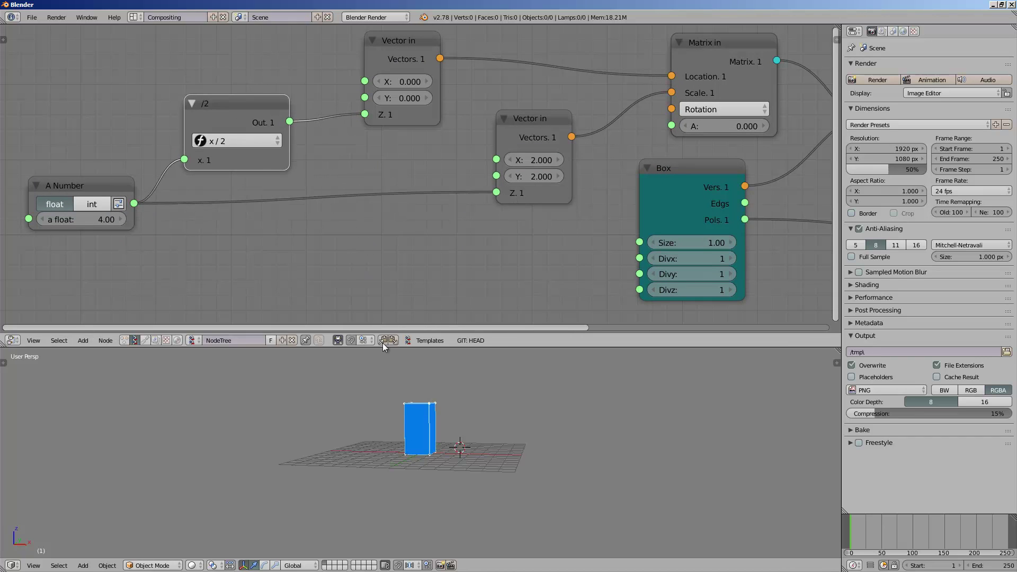
Try A Number's float at 8.11 to check the box's base height, and settle on 5.47
middle_drag(438, 439, 442, 451)
middle_drag(93, 229, 109, 236)
drag(117, 227, 131, 202)
middle_drag(387, 393, 342, 399)
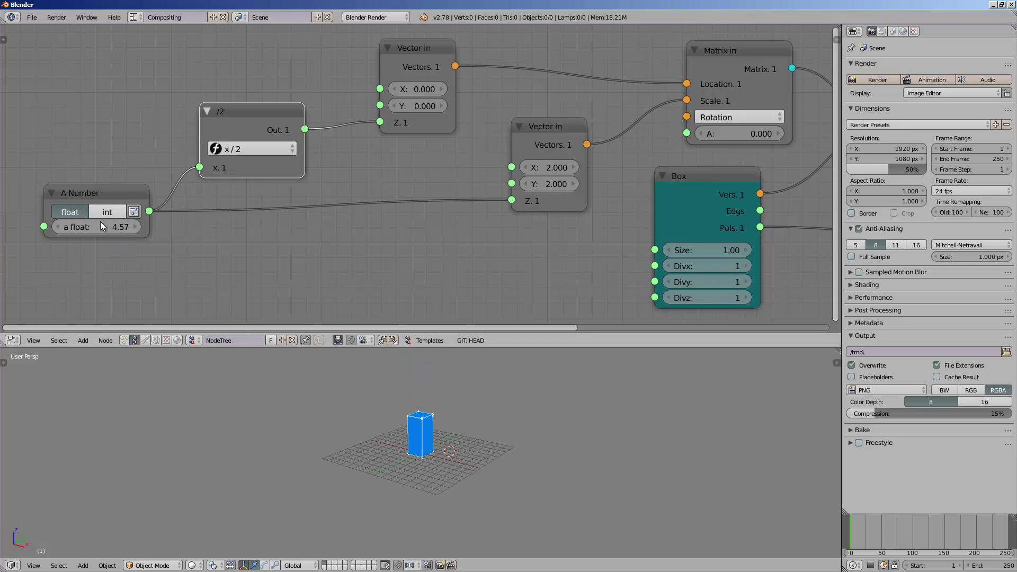
drag(102, 227, 159, 209)
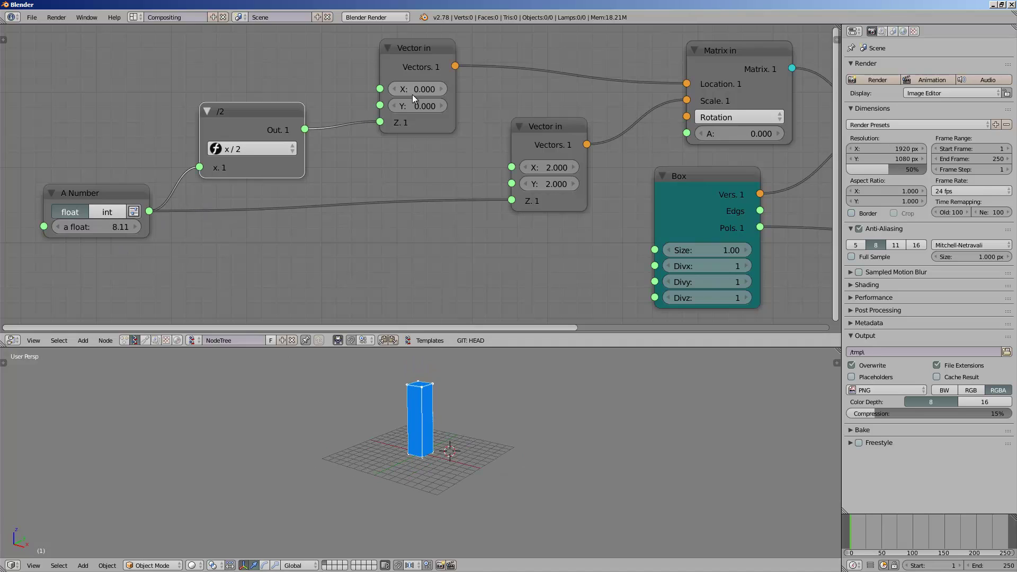
middle_drag(429, 431, 443, 422)
drag(73, 227, 114, 228)
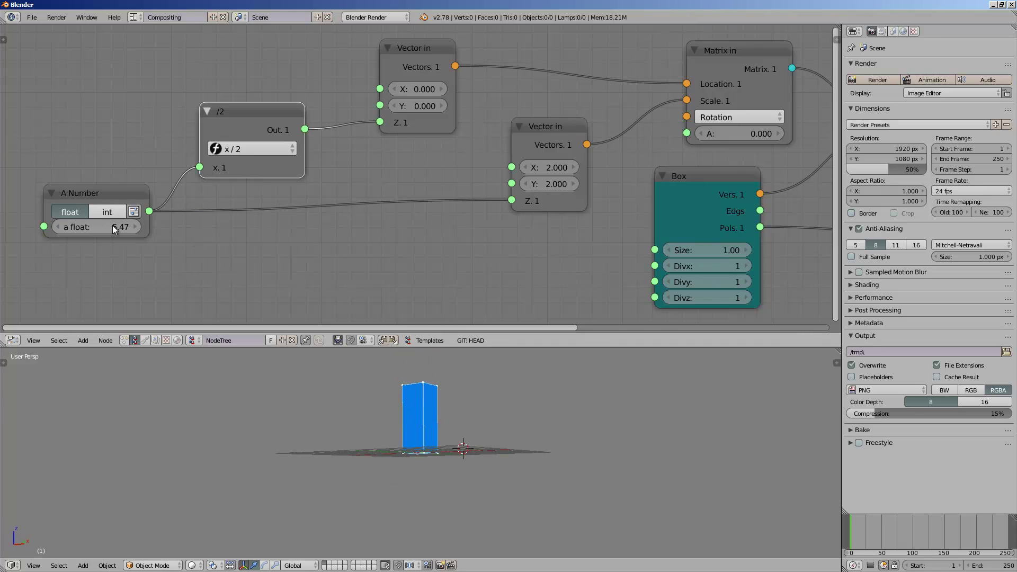
Set the scale vector's X to 3.56 and Y to 5.45
scroll(267, 264, down, 1)
middle_drag(381, 390, 382, 401)
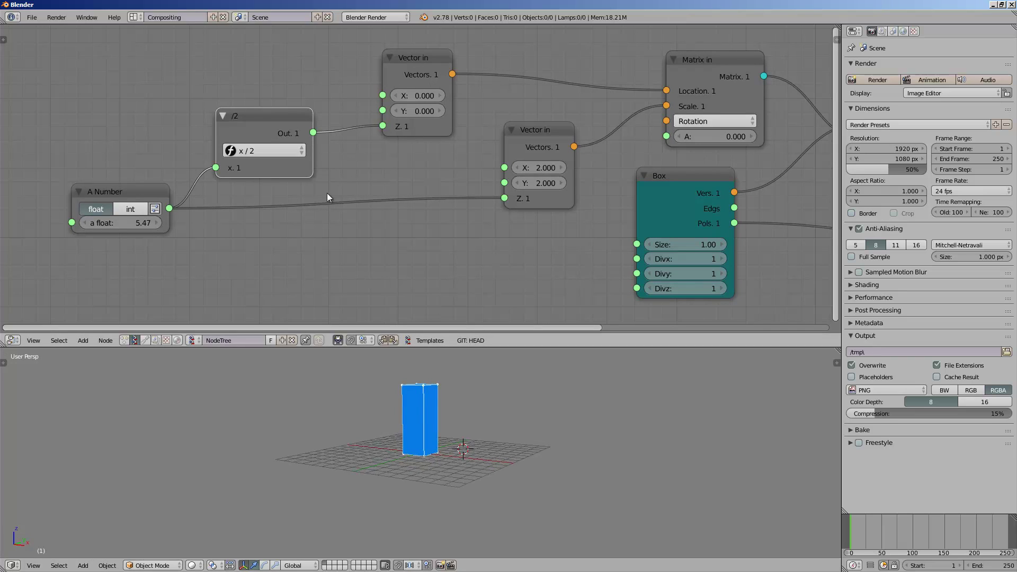
drag(528, 183, 583, 160)
key(Return)
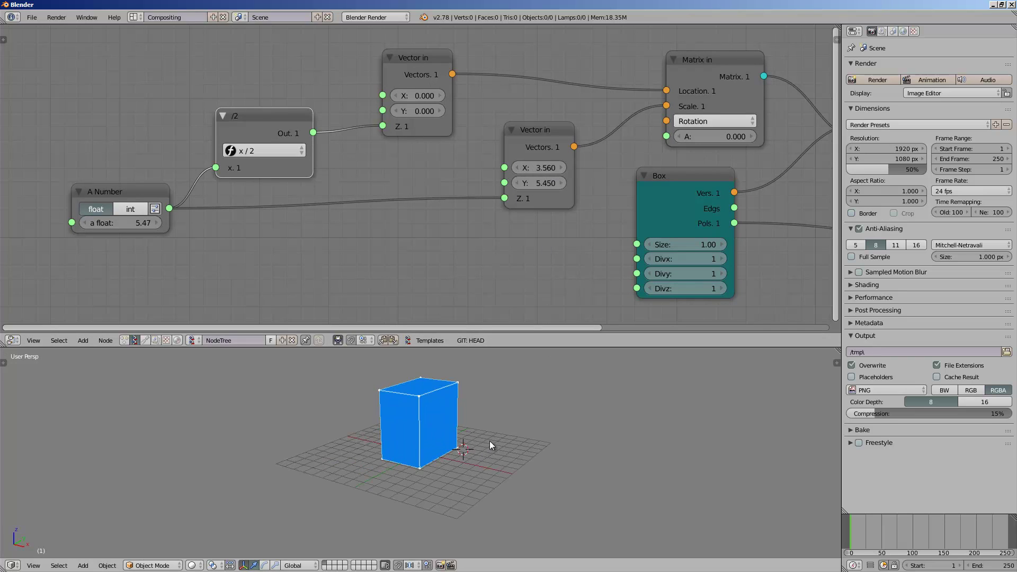
Save the file to the Desktop as sv_place_box_on_floor.blend
key(ctrl+s)
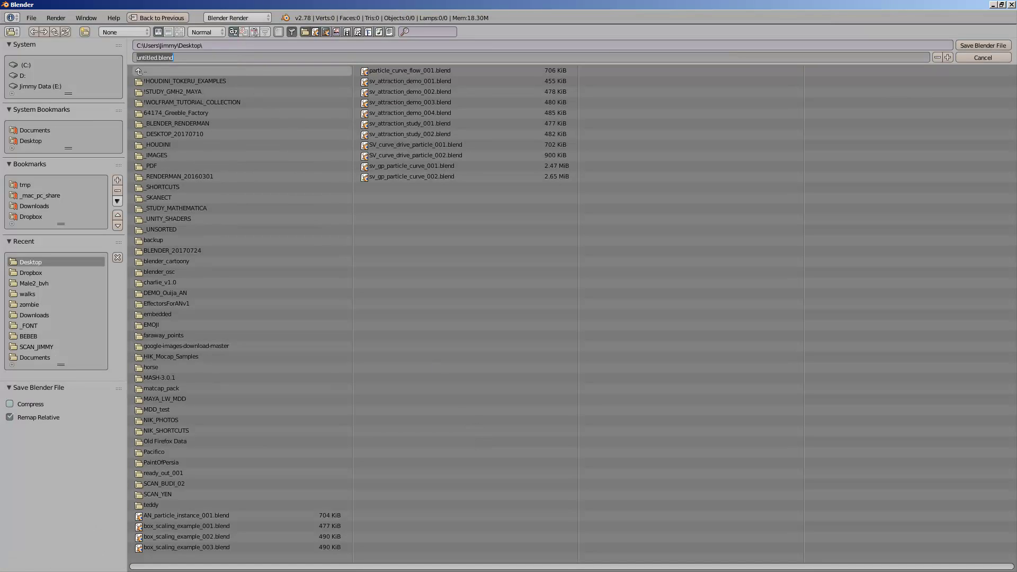
text(sv_place_box_on_floor)
key(Return)
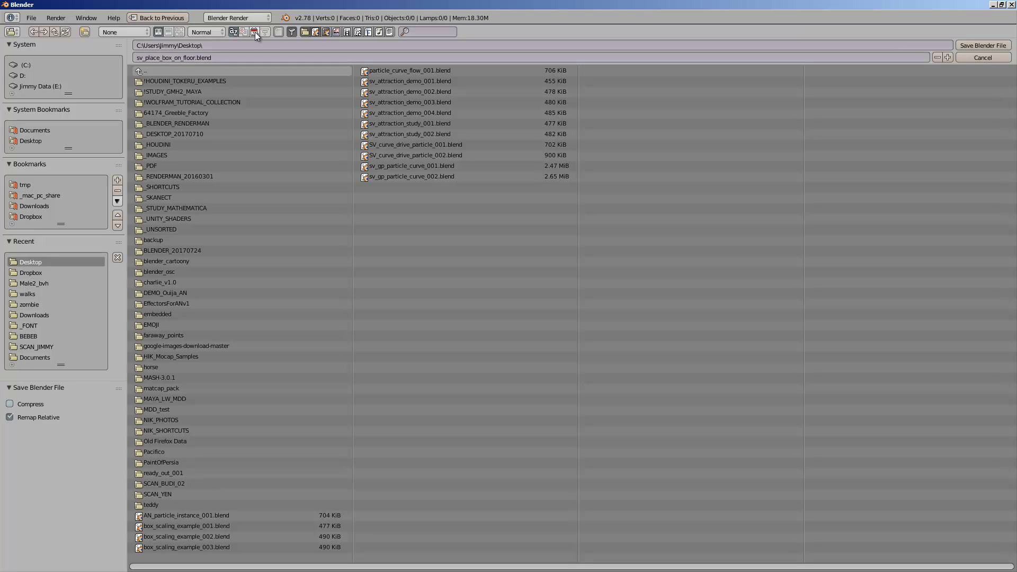
click(972, 44)
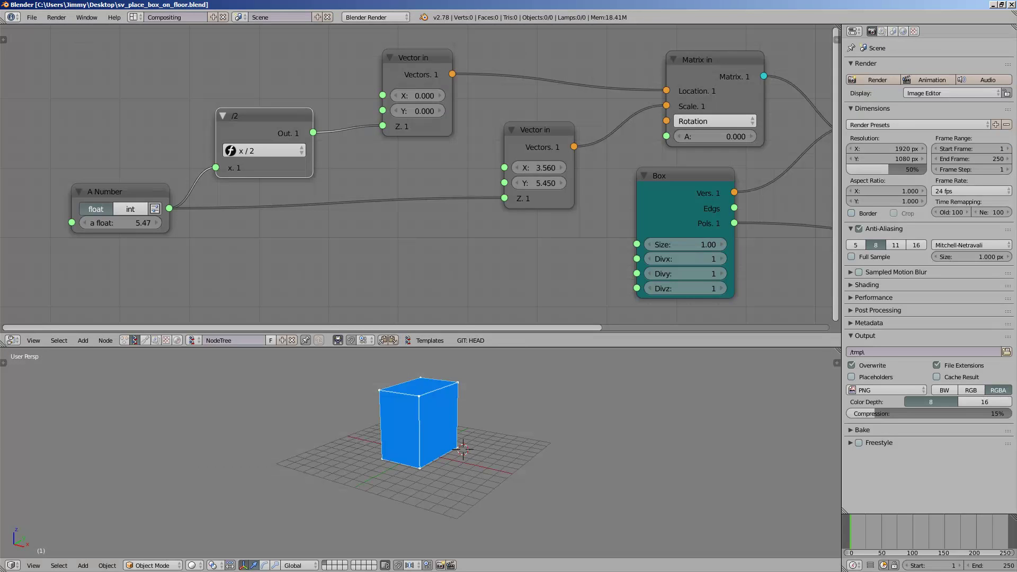
Save an incremented copy of the file as sv_place_box_on_floor1.blend
click(36, 18)
click(75, 109)
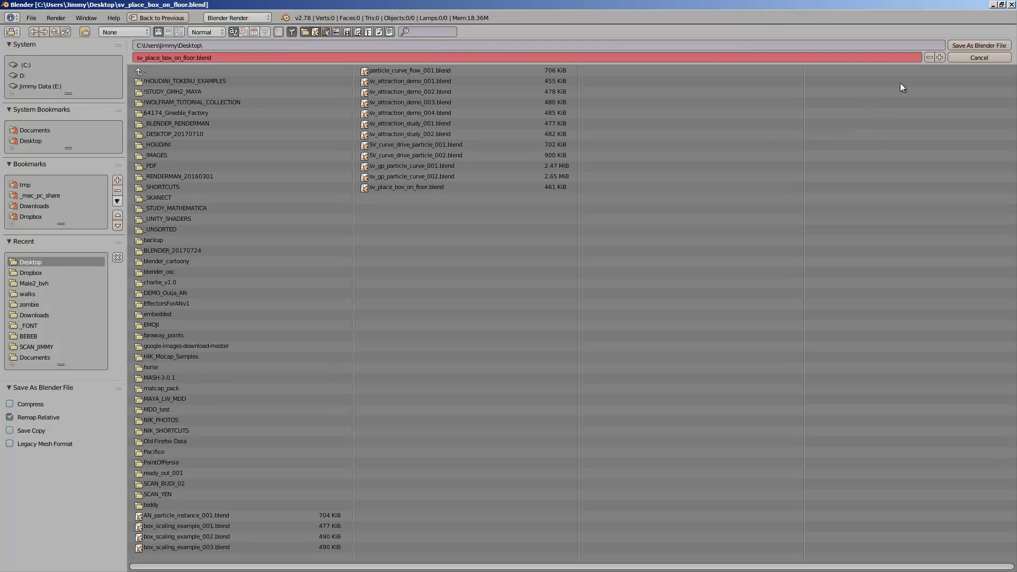
click(940, 58)
click(995, 43)
Set the scale vector's X to 4.25 and Y to 11.12 to stretch the box
middle_drag(542, 445, 411, 444)
scroll(411, 444, down, 1)
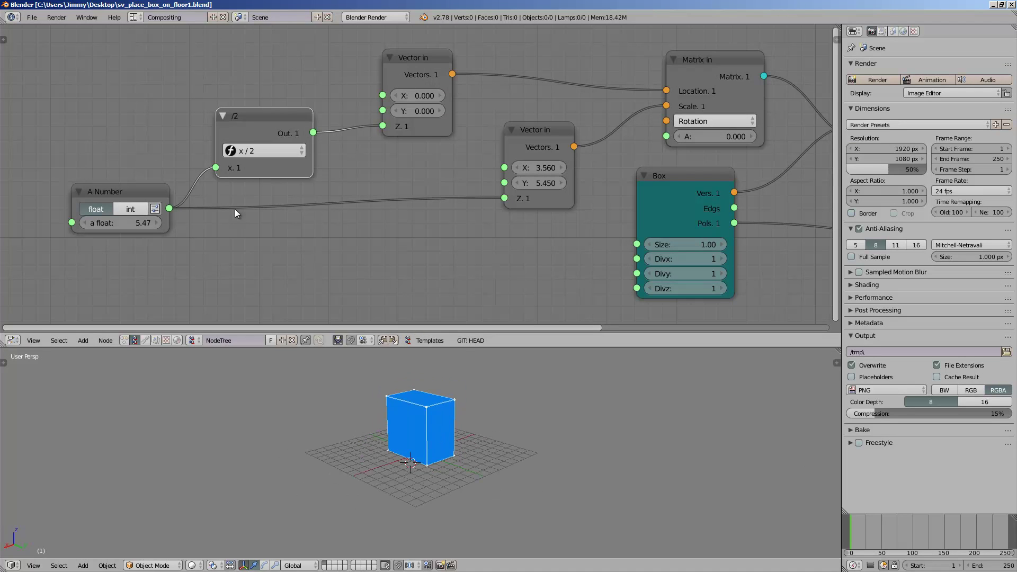
middle_drag(234, 209, 156, 219)
scroll(318, 191, down, 2)
middle_drag(422, 170, 382, 171)
drag(421, 180, 508, 190)
middle_drag(439, 439, 367, 457)
scroll(366, 456, down, 2)
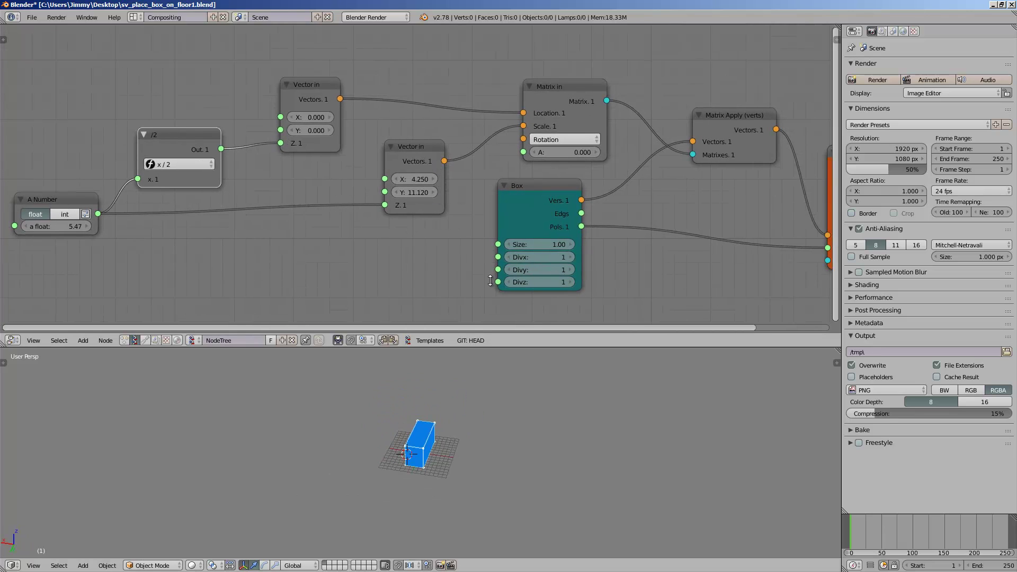
Reposition the Box and Viewer Draw nodes to tidy the tree and save the file
key(Home)
drag(478, 195, 496, 205)
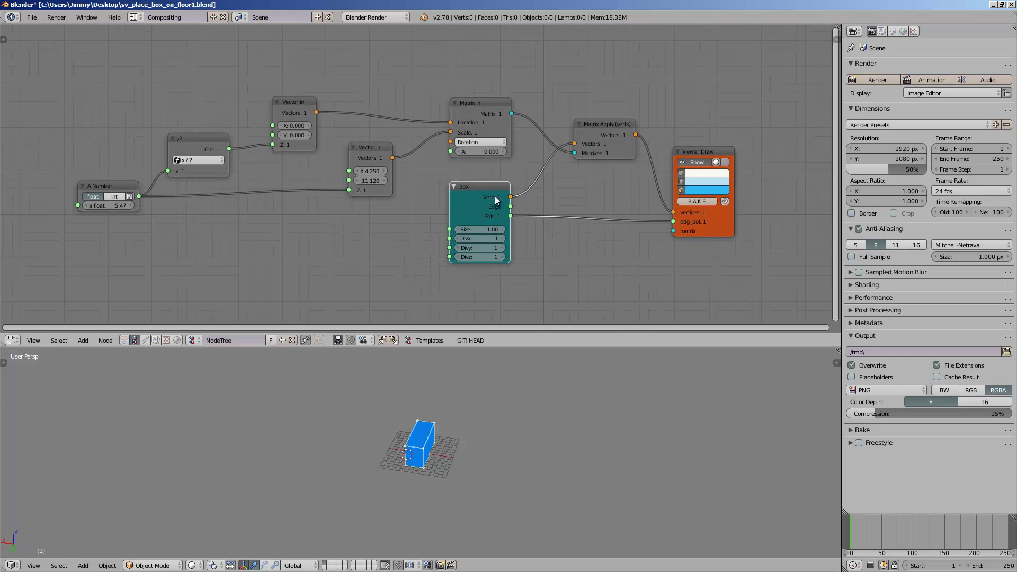
key(ctrl+s)
mouse_move(724, 228)
mouse_down()
mouse_move(711, 234)
mouse_move(738, 239)
mouse_up()
Add a Plane MK2 node between the Box and Viewer Draw nodes, below the existing links
middle_drag(633, 257, 611, 237)
key(shift+a)
click(611, 237)
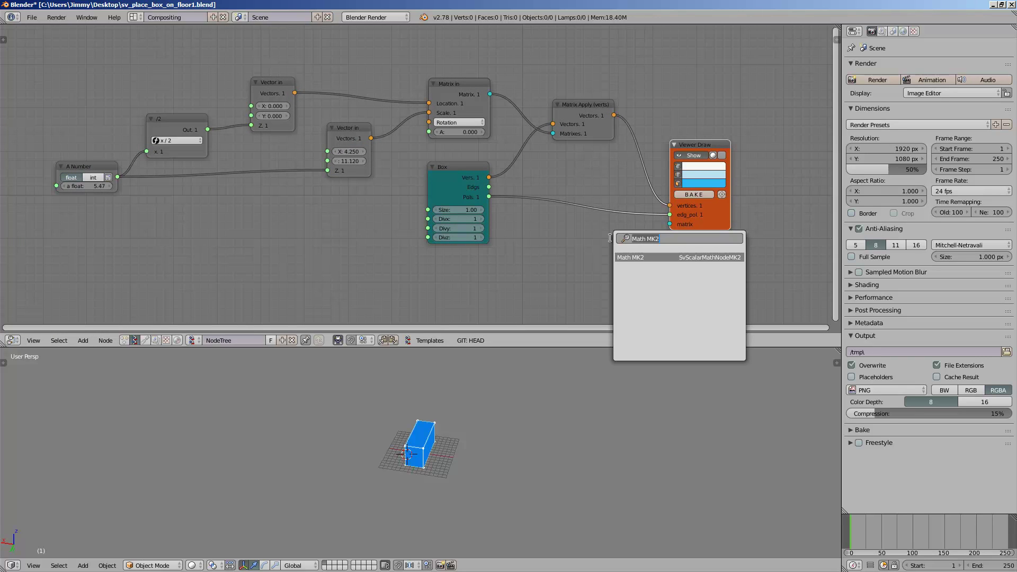
text(plan)
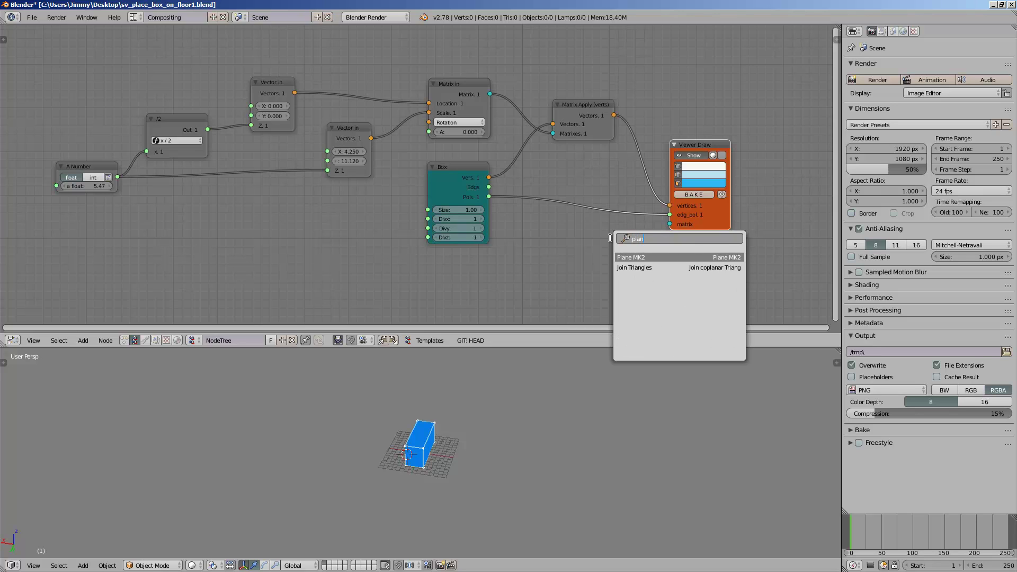
key(Return)
click(565, 229)
Connect Plane MK2's Vertices output to Viewer Draw's matrix input and shift the plane node slightly left
middle_drag(624, 249, 620, 217)
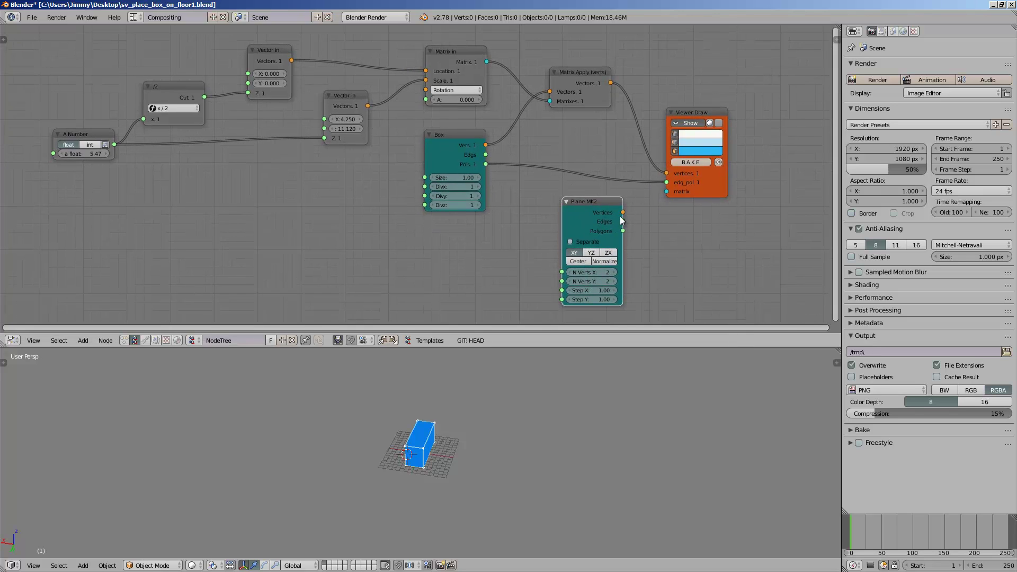
mouse_move(621, 217)
mouse_down()
mouse_move(600, 218)
mouse_move(664, 192)
mouse_up()
drag(571, 209, 583, 208)
Set Plane MK2's Step X and Step Y to 15.01 and turn on Center
scroll(469, 407, up, 3)
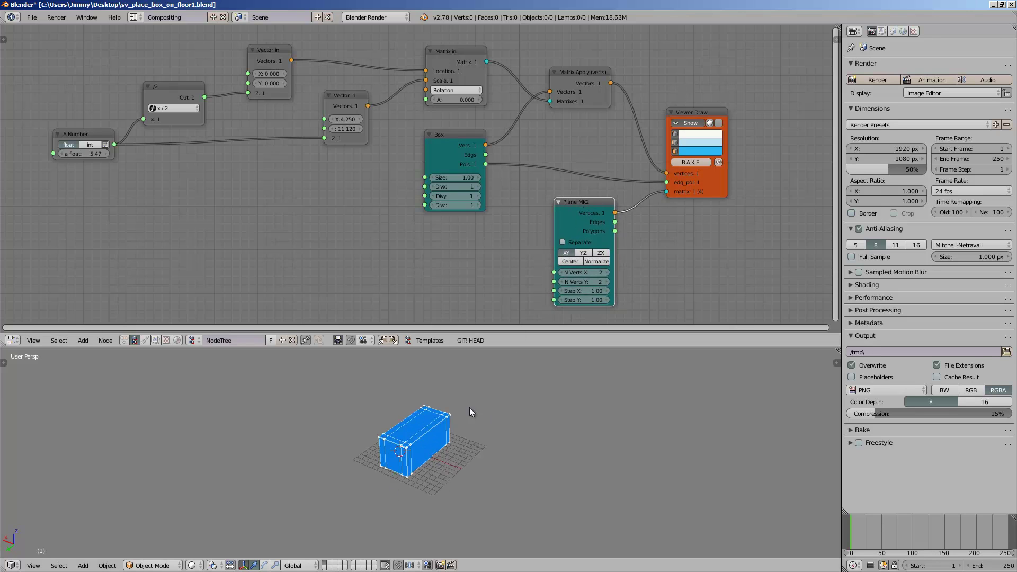
drag(602, 301, 567, 325)
scroll(356, 473, down, 1)
middle_drag(472, 440, 381, 414)
click(567, 260)
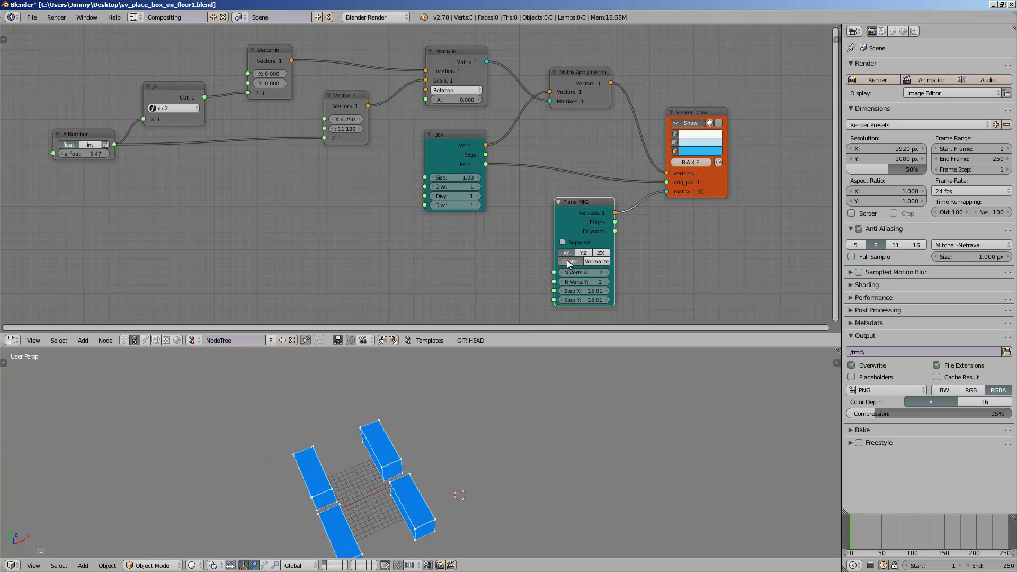
shift+middle_drag(441, 438, 503, 403)
Set Plane MK2's N Verts X and N Verts Y to 4 for a grid of boxes, and save the file
double_click(607, 274)
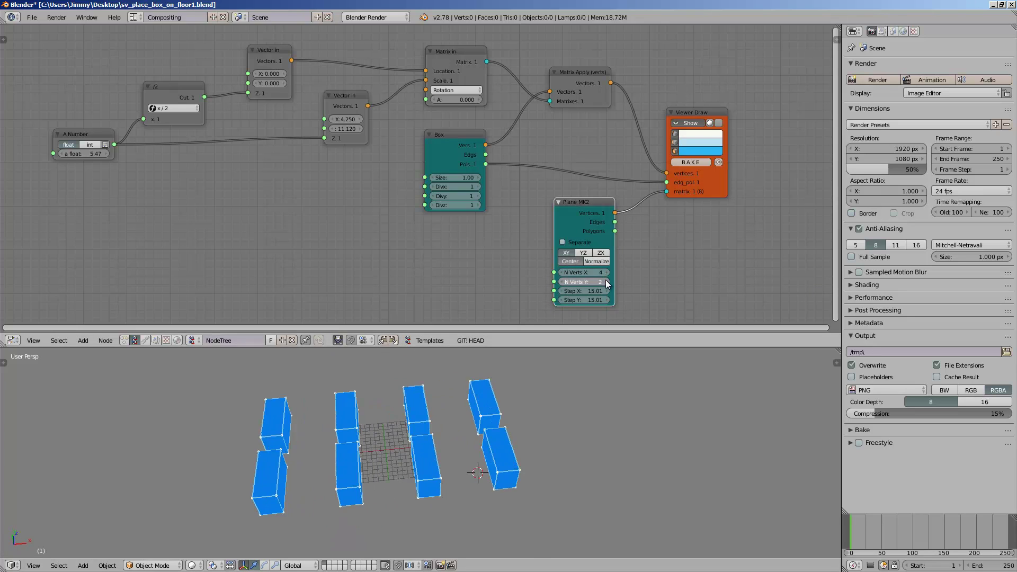
double_click(606, 282)
middle_drag(641, 287, 632, 257)
middle_drag(557, 389, 471, 432)
key(ctrl+s)
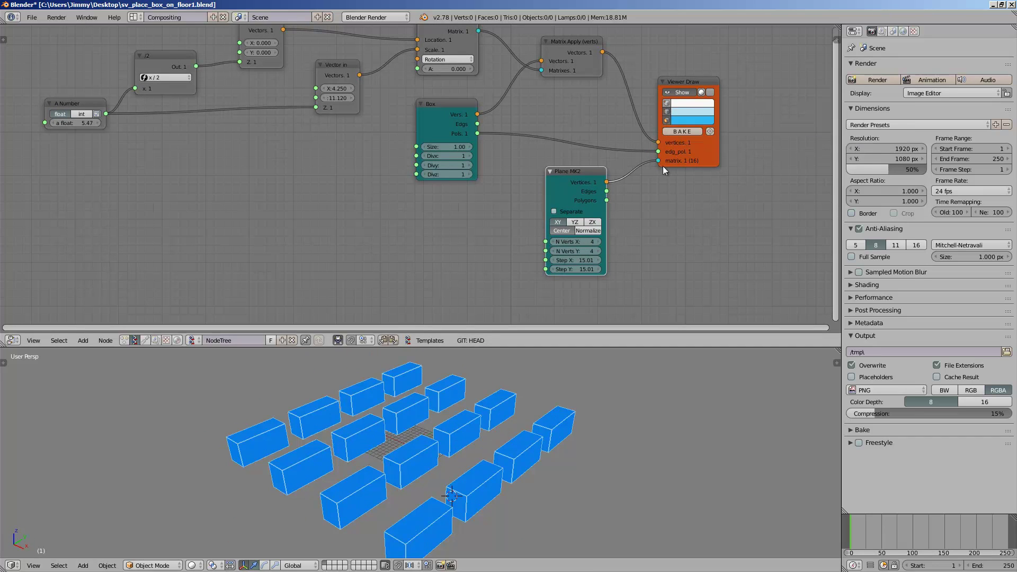
mouse_move(392, 370)
middle_down()
mouse_move(398, 392)
mouse_move(450, 418)
mouse_move(455, 440)
middle_up()
key(ctrl+s)
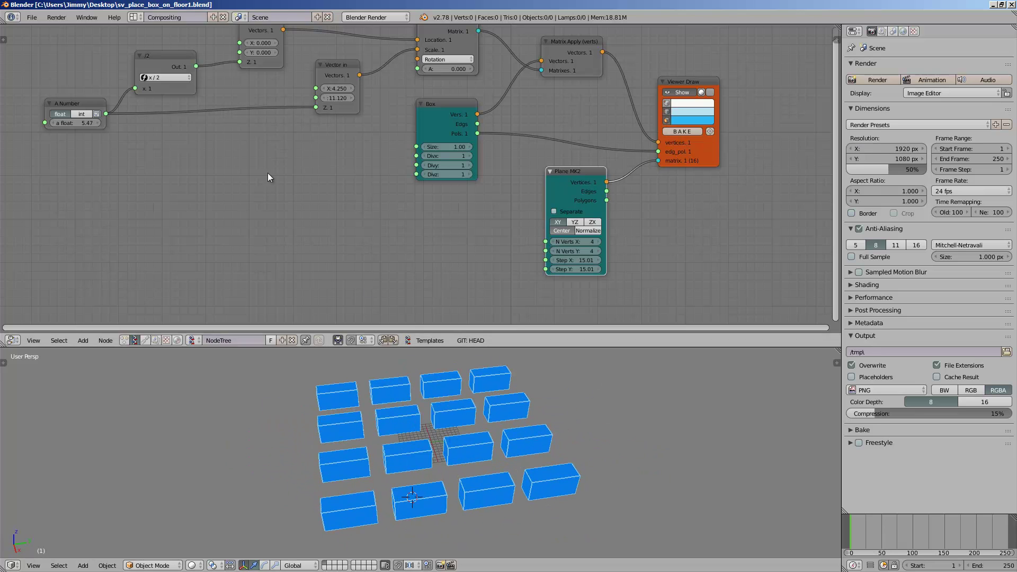
Set the A Number float to 14.14 to change the boxes' height, and save over the current file
scroll(132, 144, up, 3)
drag(150, 154, 351, 143)
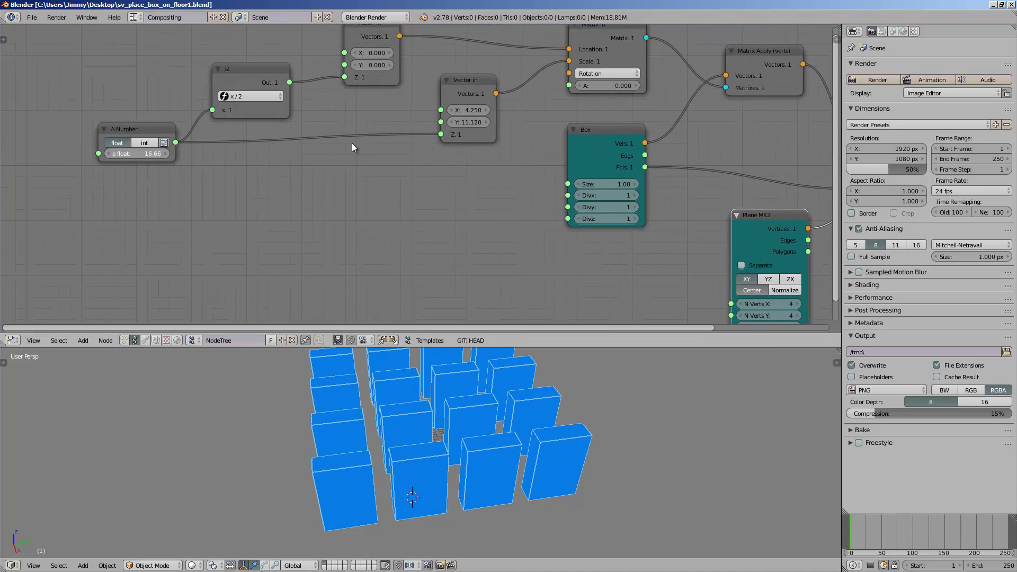
drag(309, 90, 308, 92)
middle_drag(181, 197, 278, 213)
key(ctrl+s)
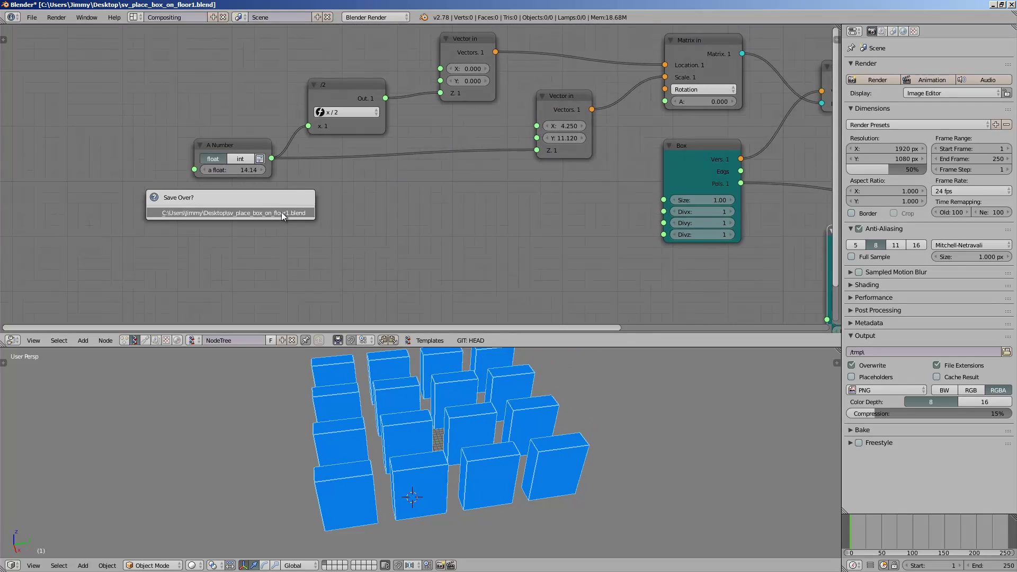
click(282, 212)
Move the A Number node away from the /2 node and save the file as sv_place_box_on_floor2.blend
drag(312, 140, 165, 157)
middle_drag(96, 135, 72, 133)
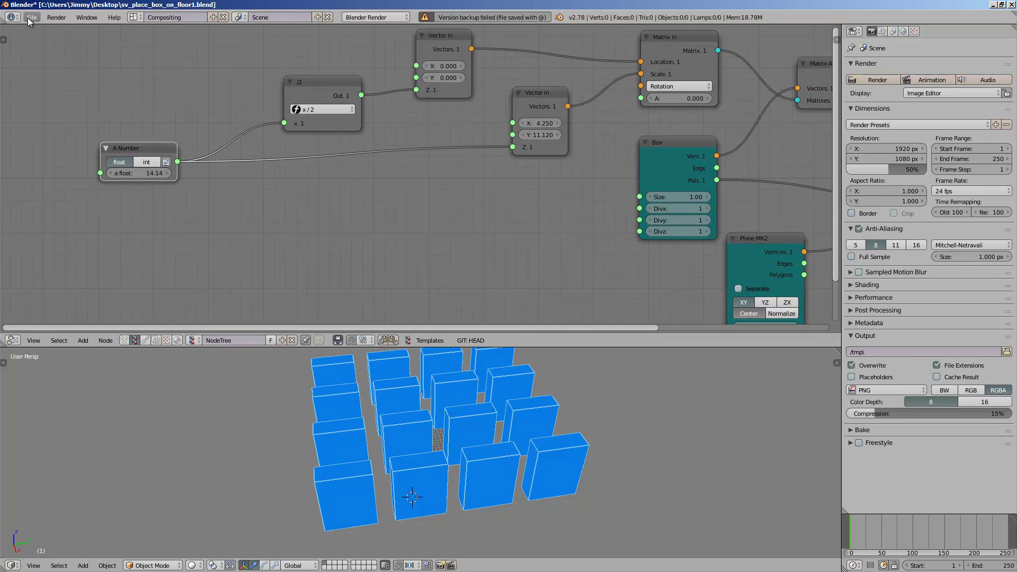
click(31, 18)
click(59, 108)
click(941, 57)
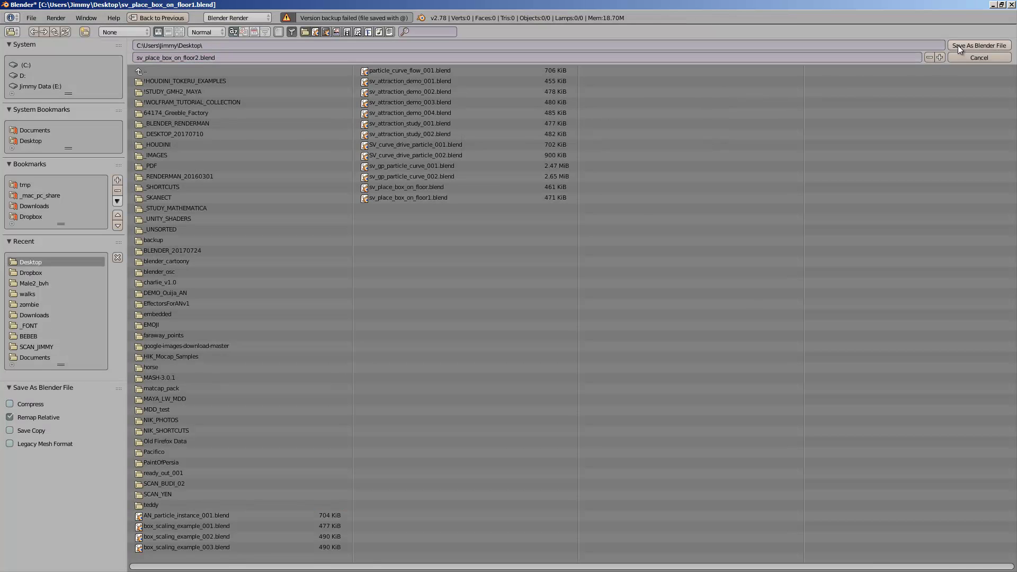
click(958, 45)
Merge A Number's two outgoing links through a reroute point and move A Number farther up and left
drag(115, 148, 33, 150)
scroll(221, 155, down, 2)
middle_drag(221, 155, 245, 152)
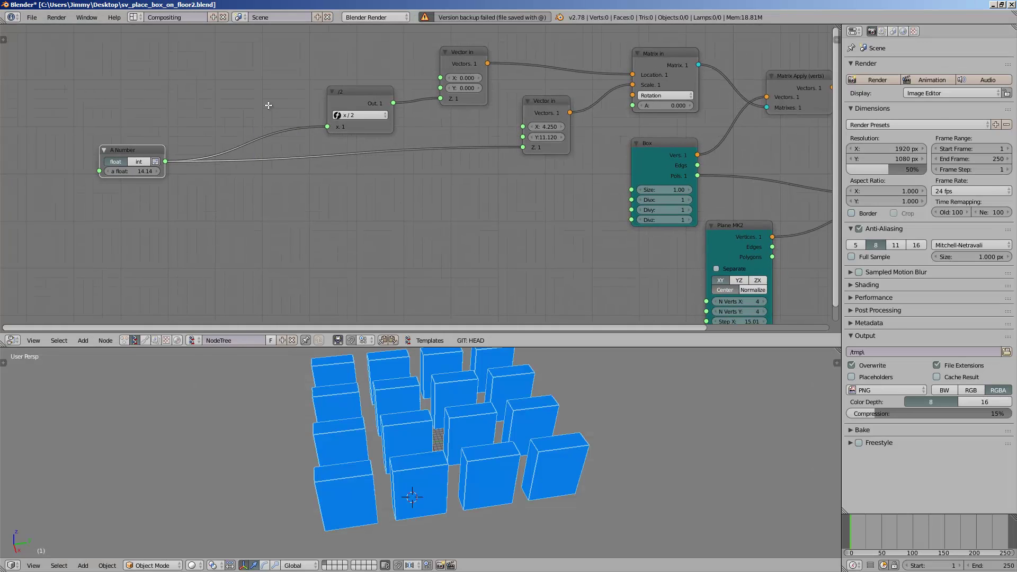
shift+drag(268, 103, 267, 170)
drag(159, 150, 111, 99)
Add a Random Num Gen node below the A Number node, near the reroute point
scroll(169, 150, up, 1)
key(alt+space)
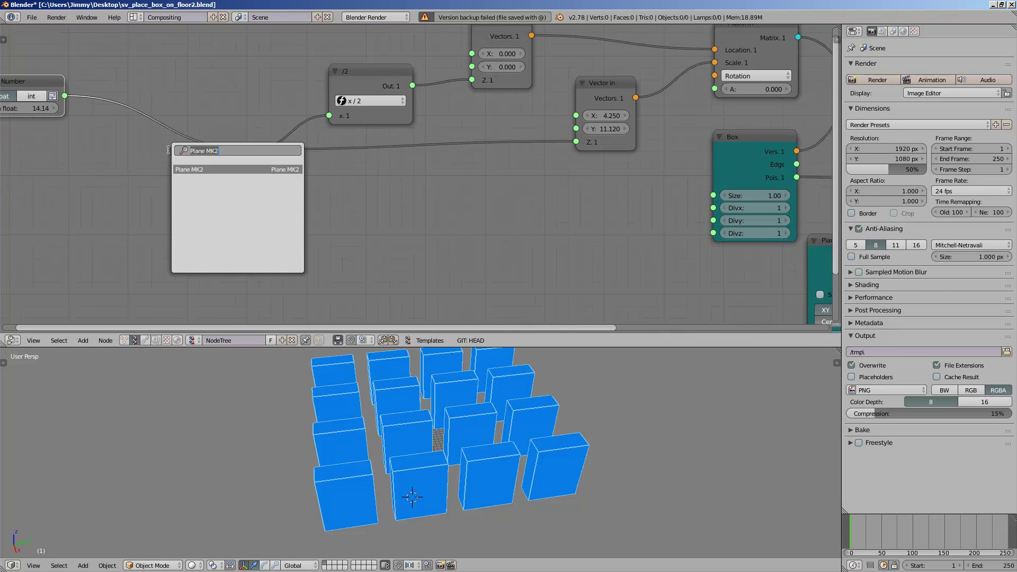
text(random)
key(Down)
key(Down)
key(Return)
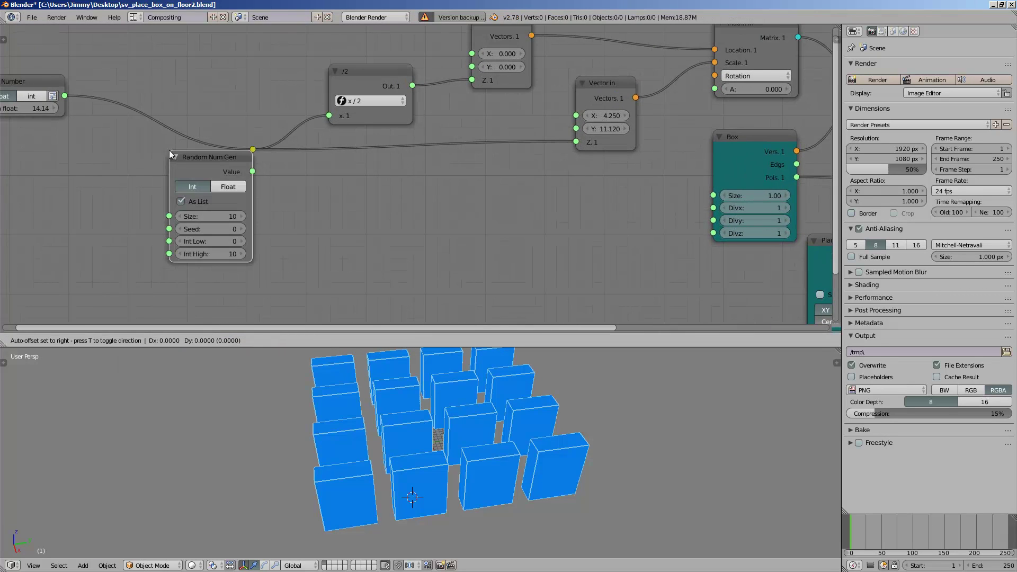
click(131, 174)
Switch Random Num Gen to Float and connect its Value output to the reroute point in place of A Number
click(151, 201)
middle_drag(151, 201, 177, 196)
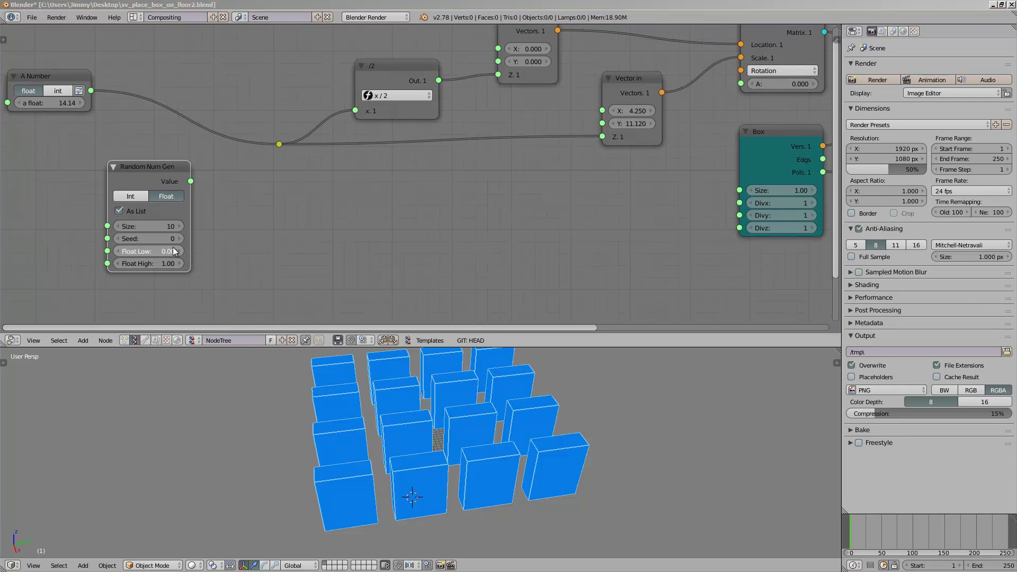
drag(191, 181, 279, 145)
Set Random Num Gen's Float Low to 3.48, Float High to 16.93 and Seed to 567
scroll(291, 195, down, 2)
middle_drag(291, 196, 305, 189)
middle_drag(503, 471, 527, 475)
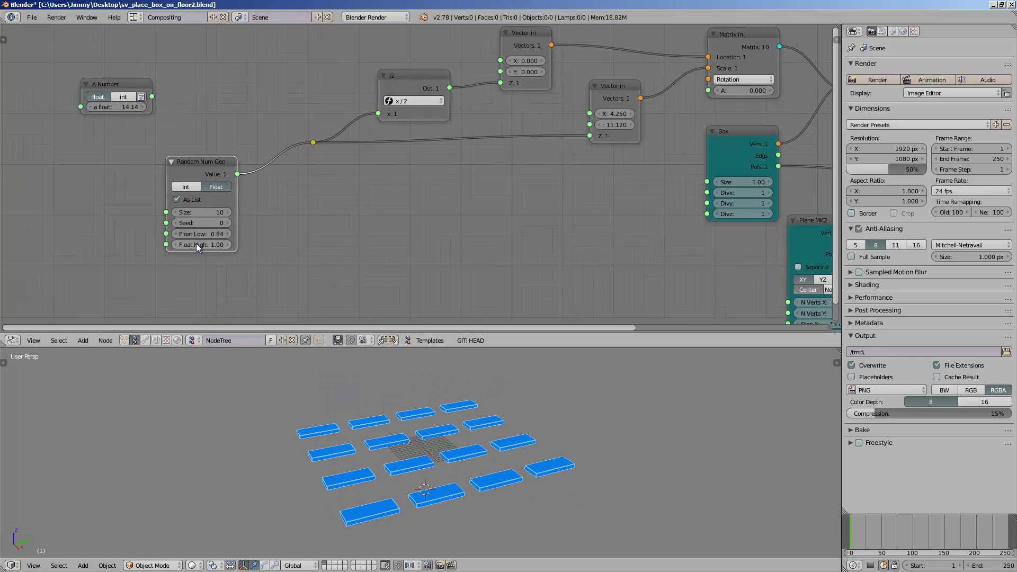
drag(204, 234, 399, 208)
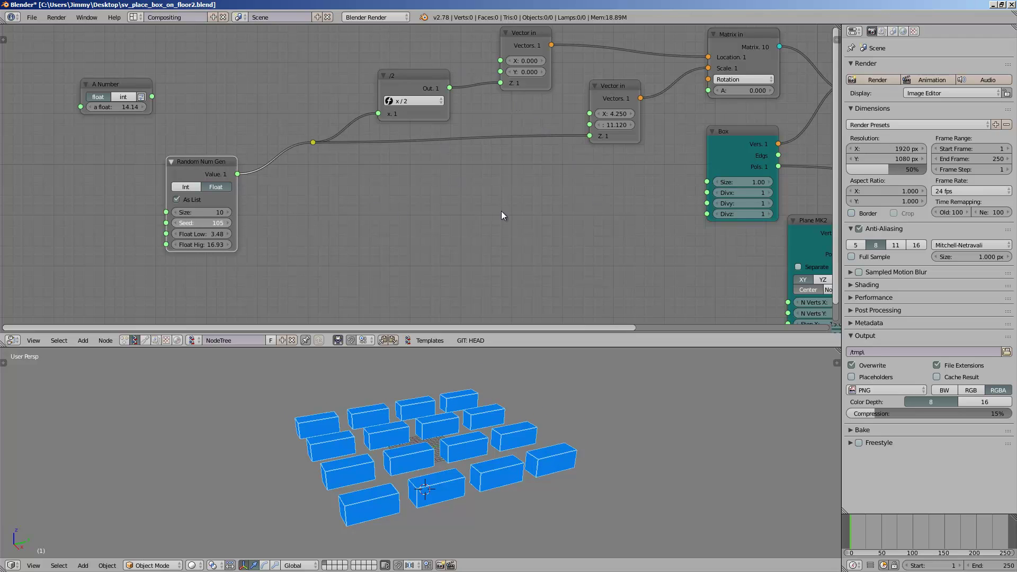
drag(501, 211, 513, 210)
Turn on vertex display in Viewer Draw and spread the Viewer Draw, Matrix Apply (verts) and Box nodes farther apart
scroll(513, 211, down, 2)
middle_drag(698, 202, 506, 197)
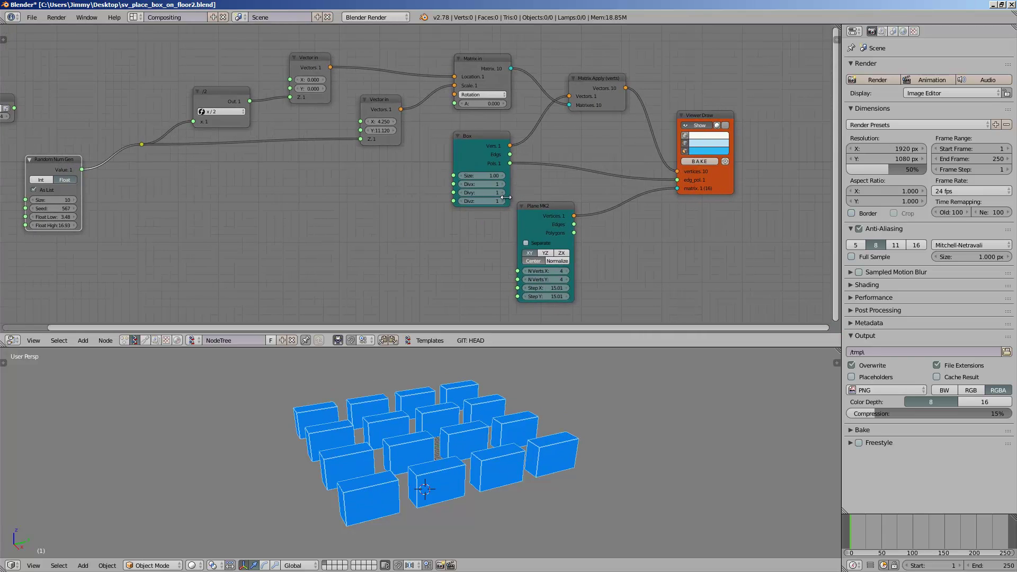
click(685, 136)
mouse_move(487, 370)
middle_down()
mouse_move(420, 376)
mouse_move(400, 393)
middle_up()
middle_drag(597, 186, 447, 192)
scroll(446, 192, up, 2)
mouse_move(588, 189)
mouse_down()
mouse_move(671, 180)
mouse_move(686, 167)
mouse_up()
middle_drag(593, 168, 638, 171)
drag(491, 74, 496, 73)
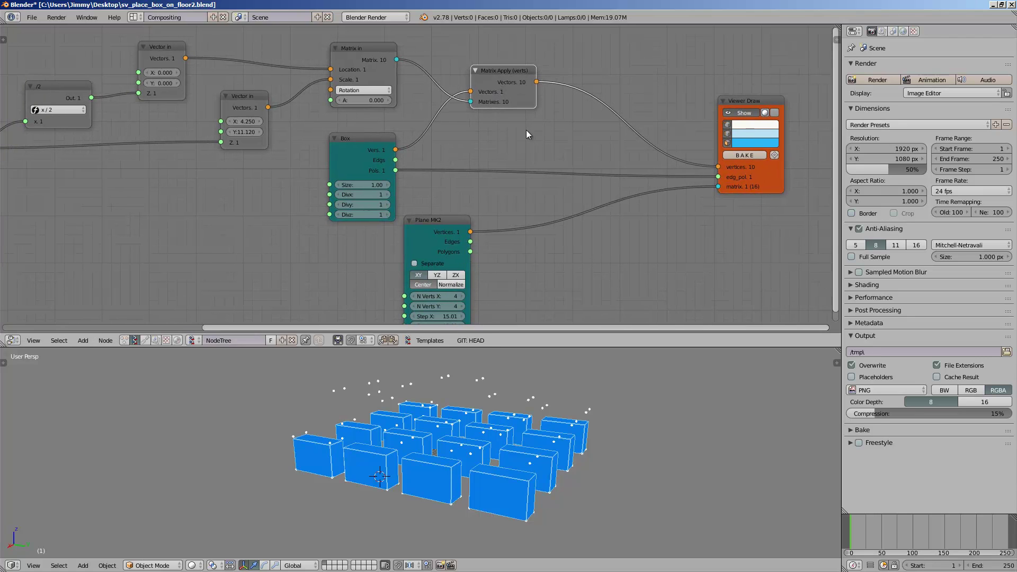
scroll(449, 165, up, 1)
middle_drag(449, 165, 431, 166)
drag(348, 140, 336, 153)
Compare the item counts on Viewer Draw's vertices, edg_pol and matrix inputs with those on the Box and Plane MK2 outputs
middle_drag(397, 182, 363, 168)
scroll(363, 168, up, 4)
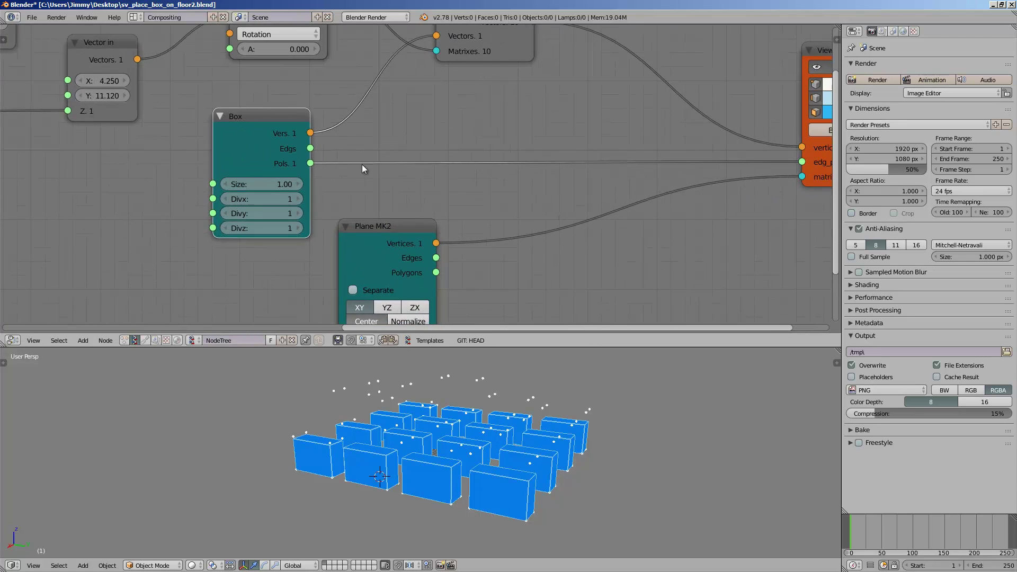
middle_drag(298, 158, 286, 158)
middle_drag(725, 181, 369, 204)
scroll(369, 203, up, 3)
scroll(419, 186, up, 1)
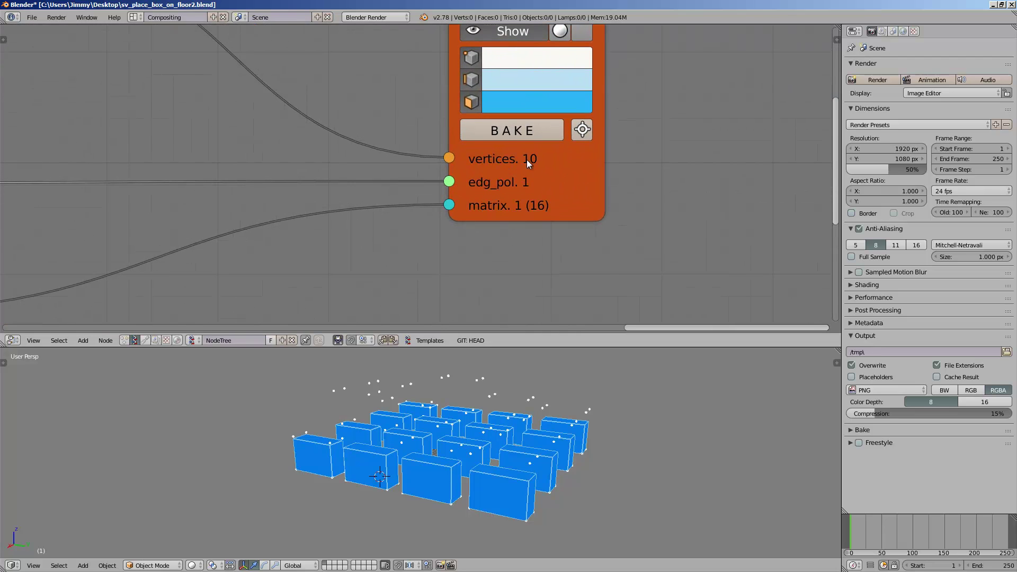
scroll(513, 210, down, 3)
middle_drag(358, 252, 456, 195)
scroll(456, 195, down, 3)
middle_drag(227, 223, 482, 205)
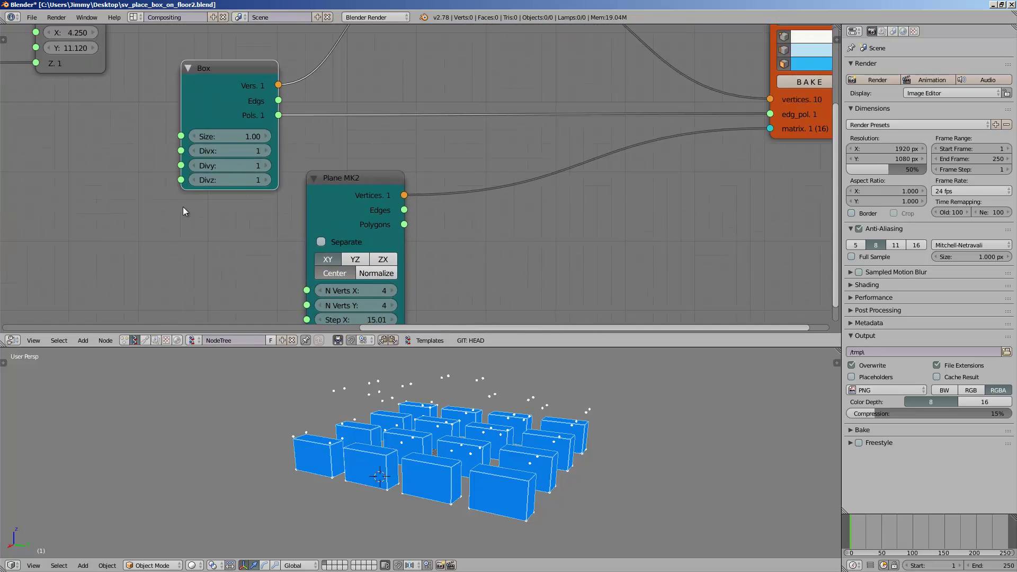
Set Random Num Gen's Size to 16
middle_drag(182, 208, 498, 229)
scroll(370, 212, down, 3)
middle_drag(174, 173, 478, 241)
click(257, 255)
text(16)
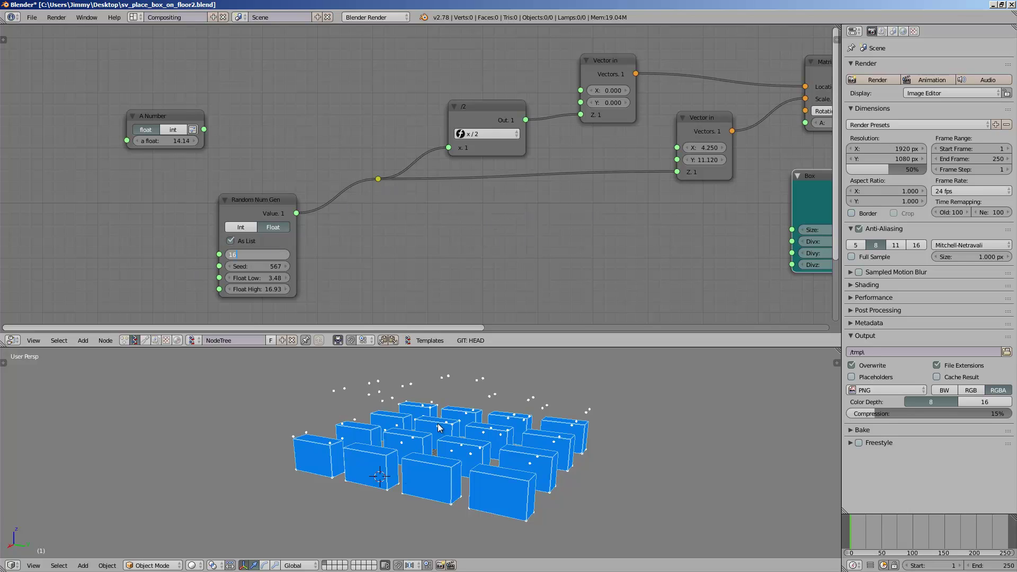
key(Return)
Move Plane MK2 closer to Viewer Draw and check the item counts on Viewer Draw's inputs
middle_drag(709, 244, 51, 185)
drag(279, 209, 394, 179)
scroll(656, 164, up, 4)
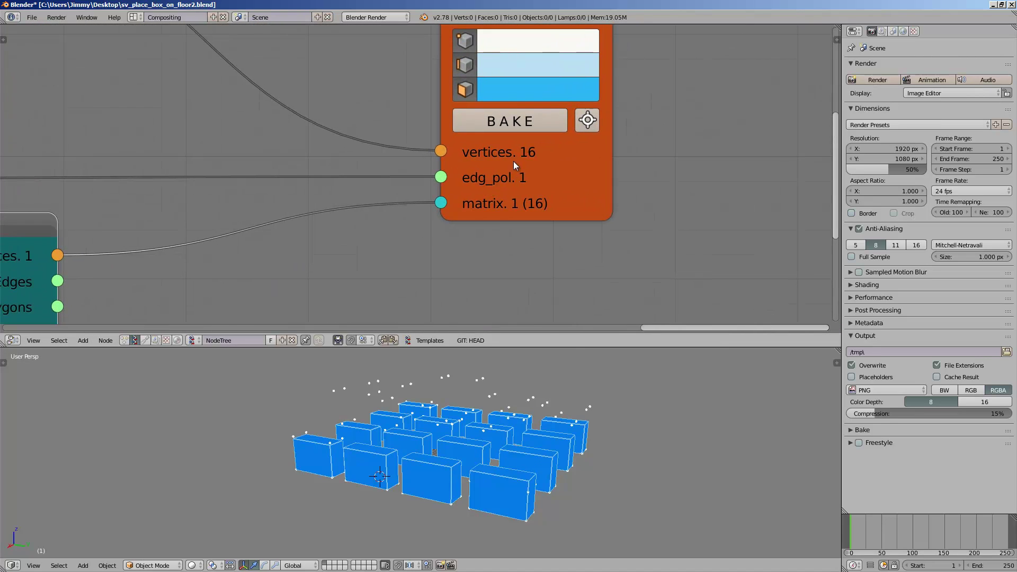
scroll(532, 187, down, 3)
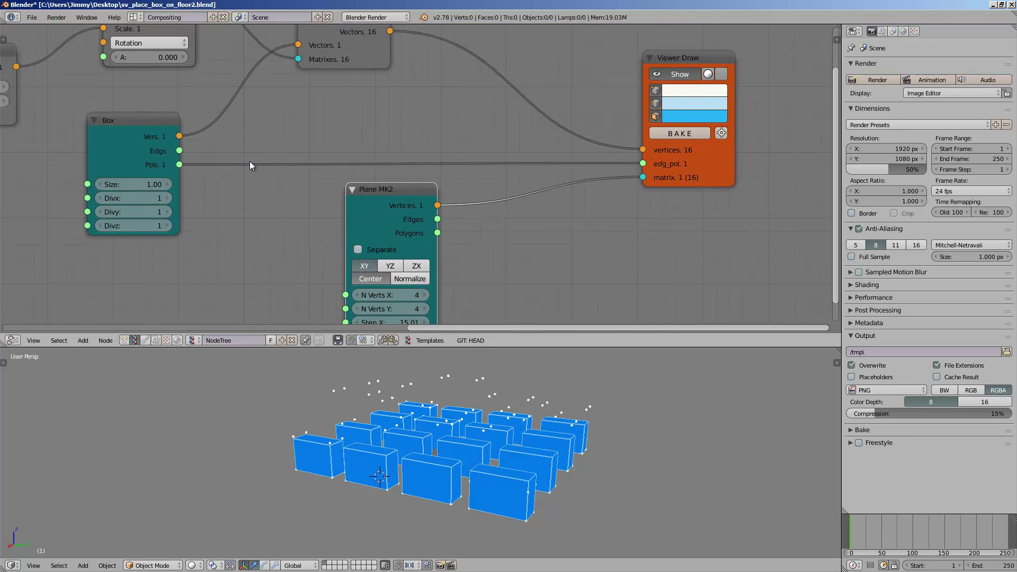
Insert a List Repeater node into the link from Box Pols to Viewer Draw and set its number to 16
scroll(331, 143, up, 1)
key(alt+space)
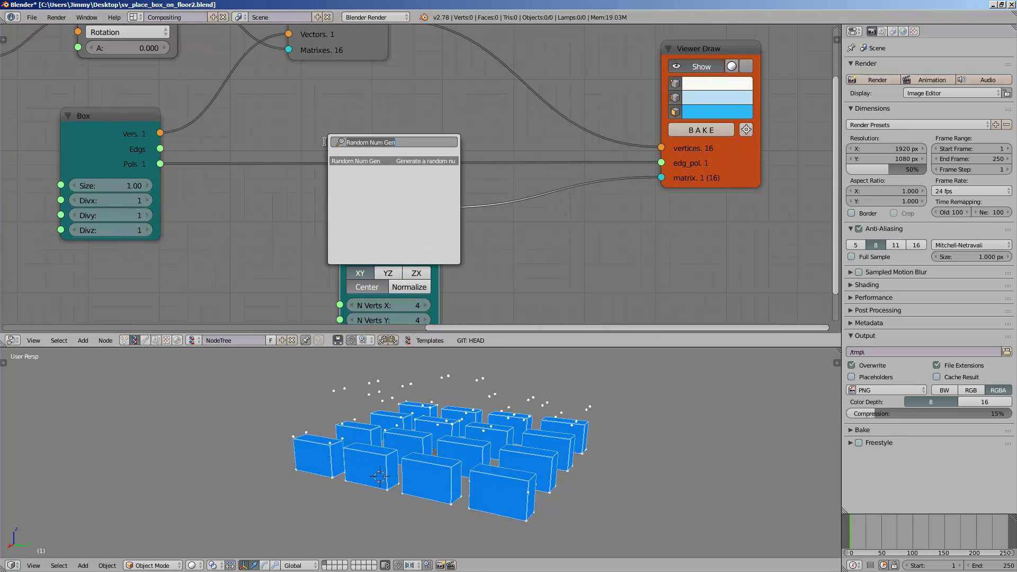
text(list rep)
key(Return)
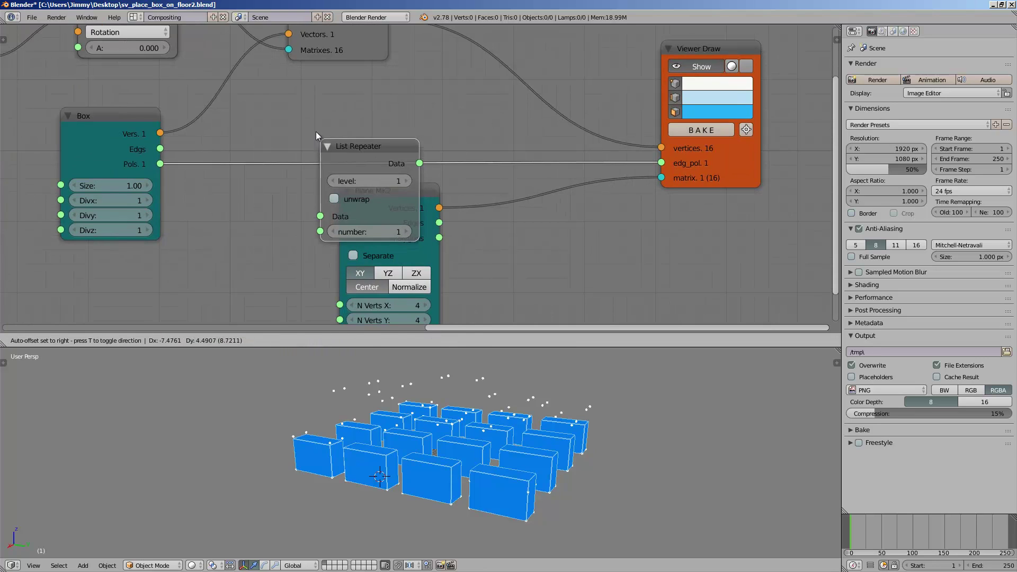
click(294, 111)
click(380, 205)
click(358, 206)
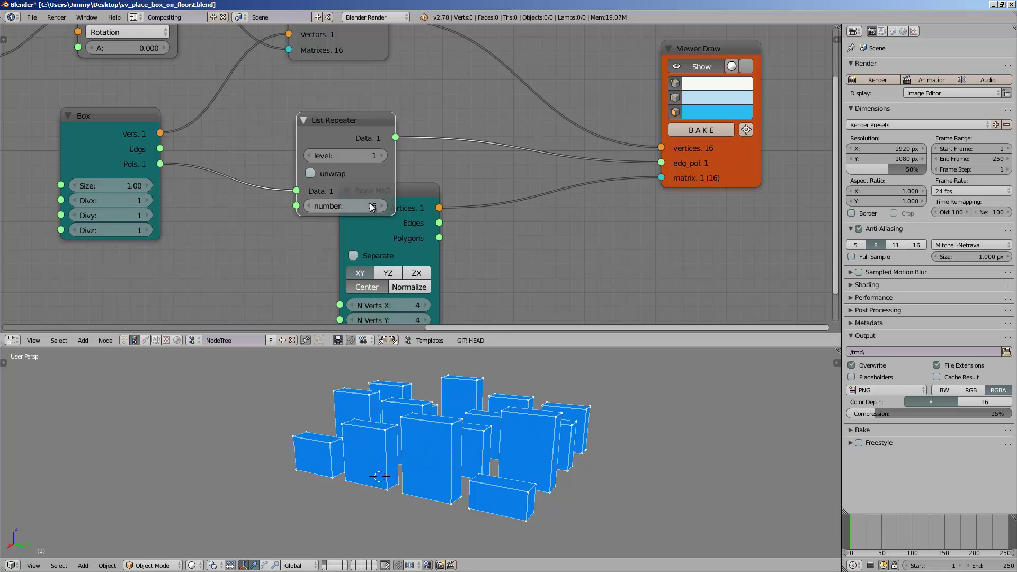
Bake the boxes from Viewer Draw into mesh objects and move them aside along the global Y axis
middle_drag(466, 424, 424, 424)
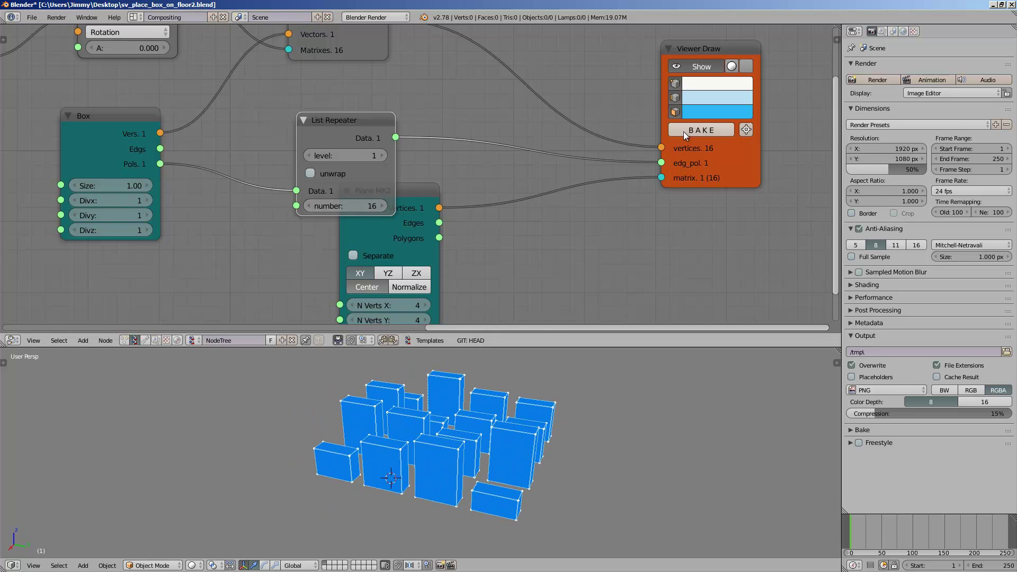
click(688, 130)
scroll(609, 322, down, 2)
key(g)
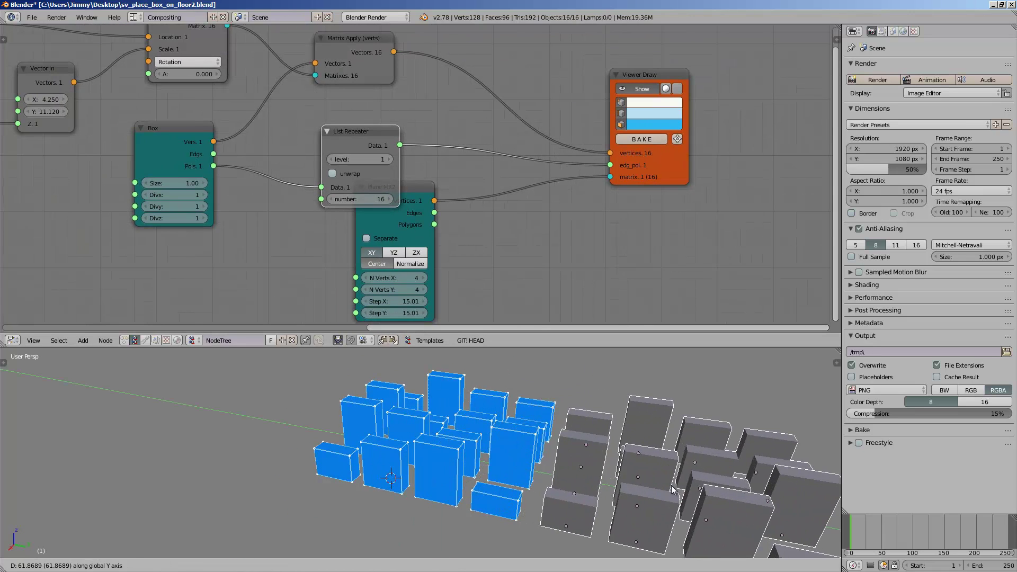
click(609, 463)
scroll(594, 458, down, 2)
Delete all the baked box objects
key(a)
mouse_move(566, 444)
middle_down()
mouse_move(594, 447)
mouse_move(551, 447)
middle_up()
key(a)
key(x)
click(596, 449)
Delete the List Repeater node and make room between Plane MK2, Matrix Apply (verts) and Viewer Draw
key(g)
drag(587, 176, 595, 187)
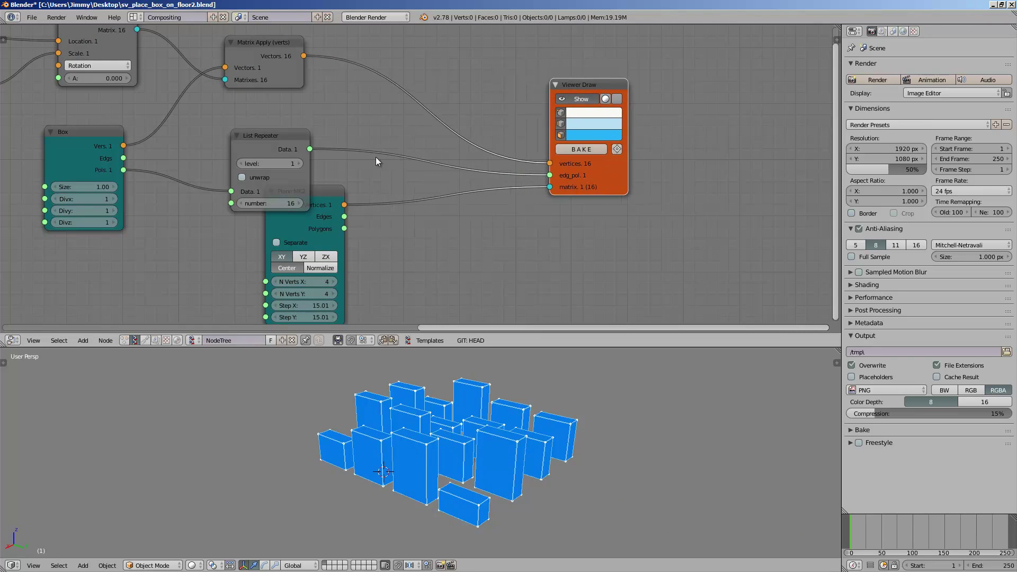
drag(278, 142, 281, 133)
middle_drag(282, 135, 288, 155)
drag(277, 148, 276, 148)
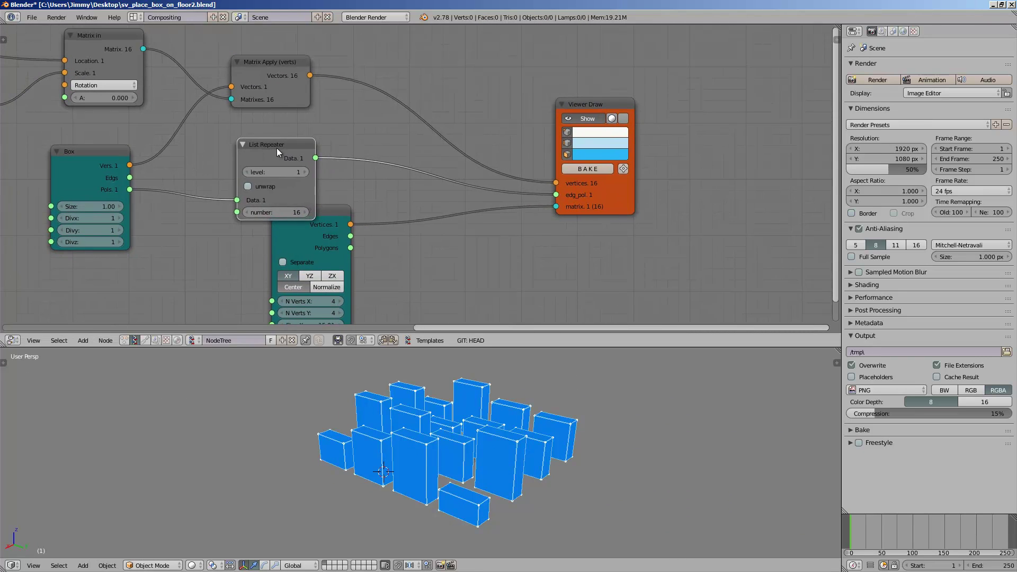
key(x)
drag(298, 211, 257, 230)
scroll(351, 188, down, 2)
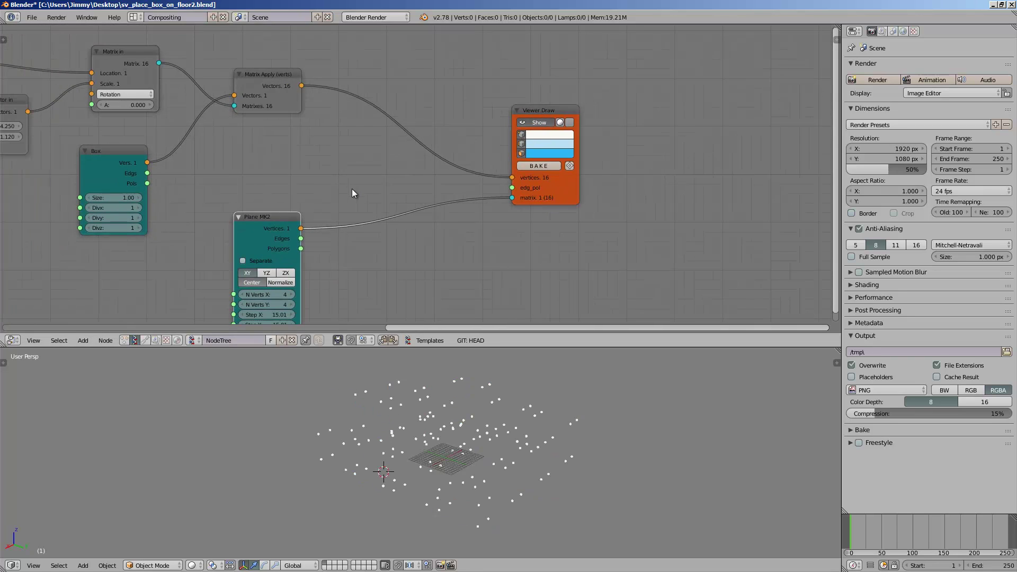
drag(529, 111, 550, 107)
Insert a Matrix Apply node into the link between Matrix Apply (verts) and Viewer Draw's vertices input
key(space)
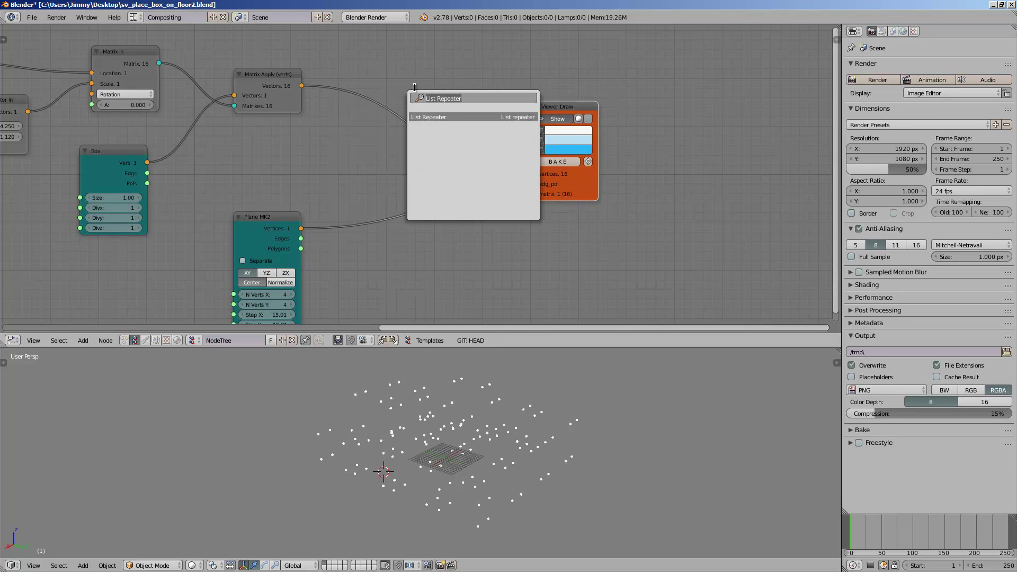
text(appl)
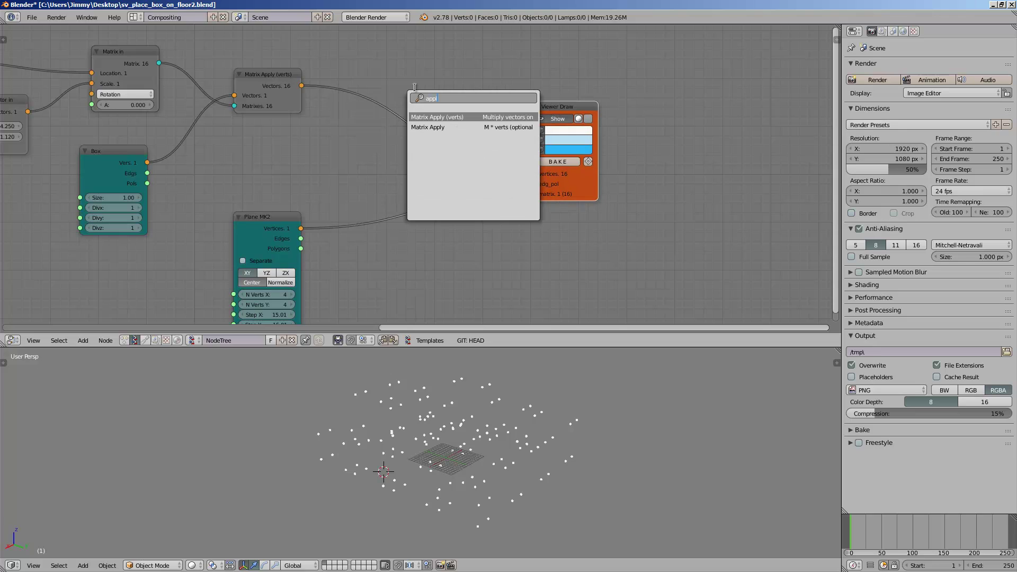
key(Down)
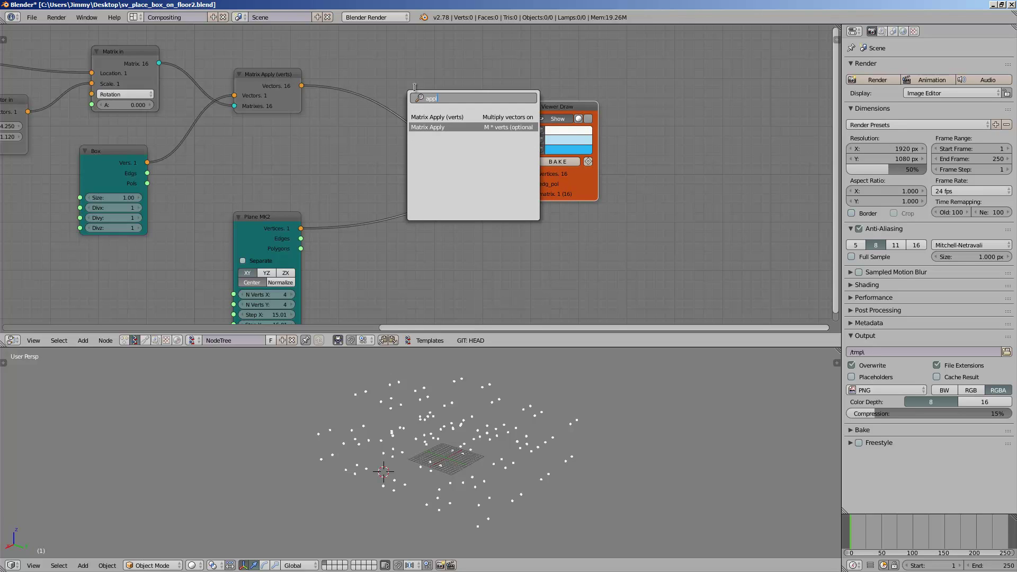
text(l)
key(Return)
click(415, 87)
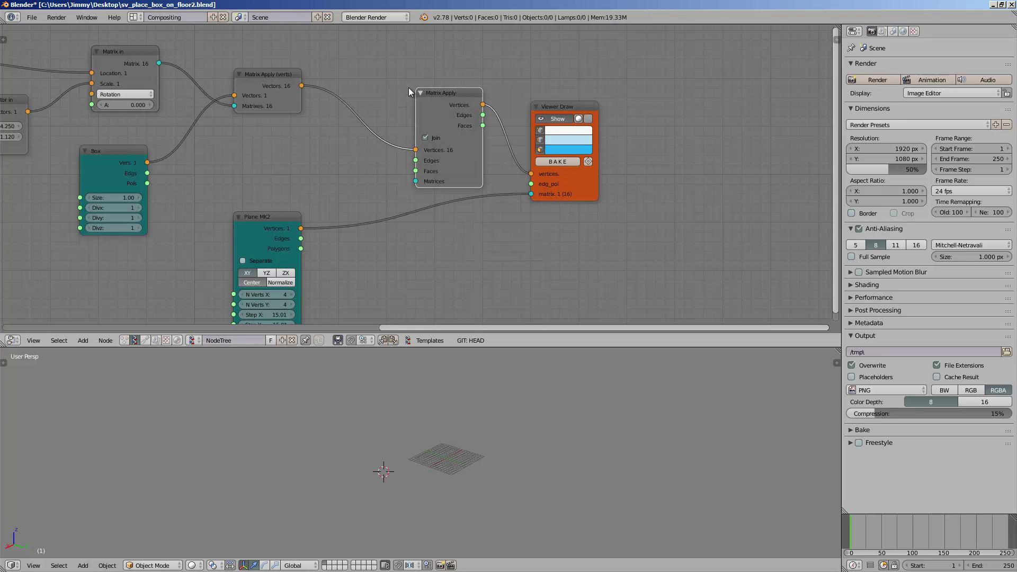
drag(439, 97, 430, 82)
Connect Box's Pols to Matrix Apply's Faces, cut the link from Plane MK2 to Viewer Draw, and move Plane MK2 left
drag(147, 183, 406, 156)
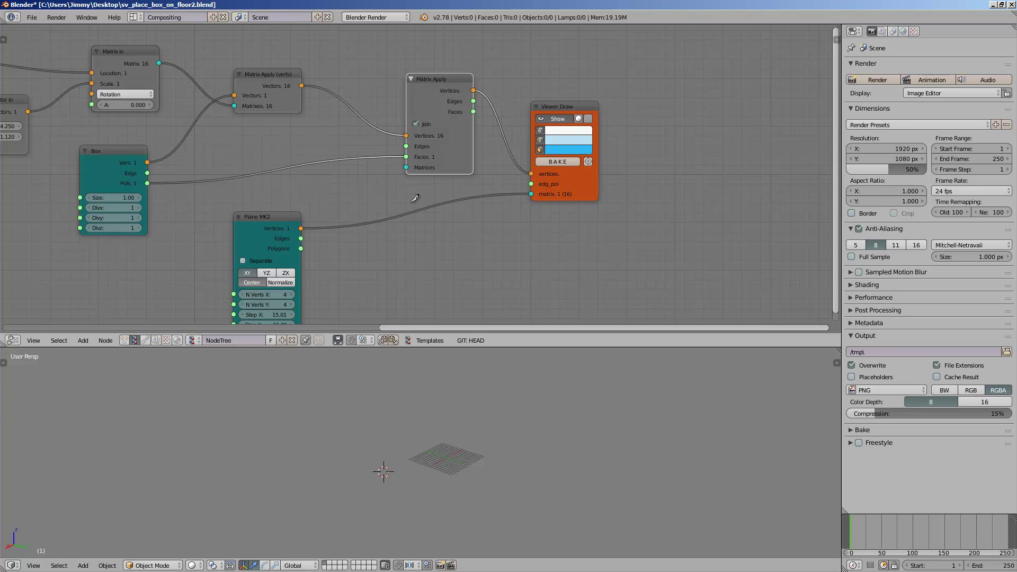
ctrl+right_drag(415, 198, 328, 230)
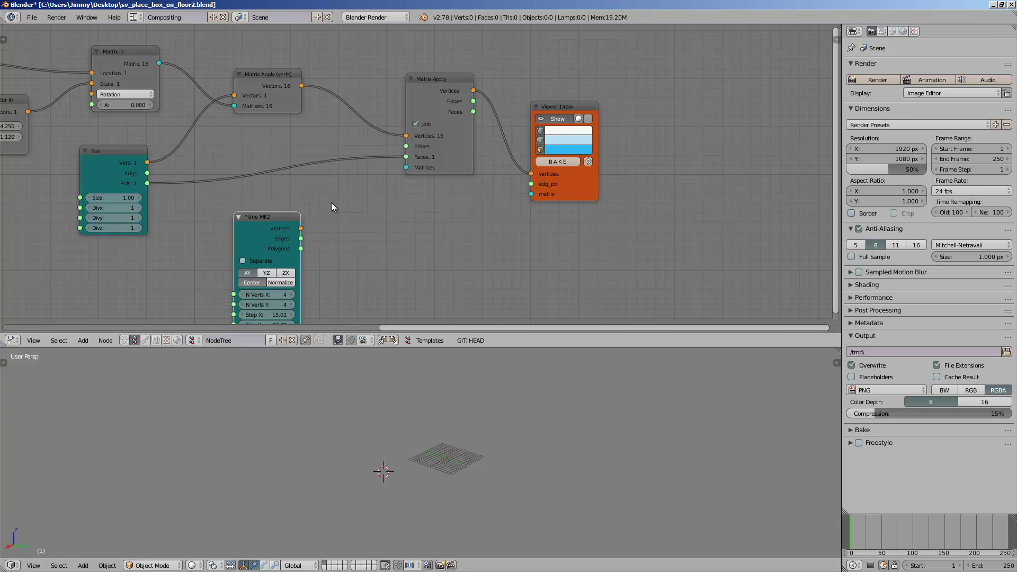
drag(301, 228, 247, 226)
Add a Matrix in node that takes Plane MK2's Vertices as Location and feeds its Matrix to Matrix Apply's Matrices
key(shift+a)
click(333, 207)
text(matr4ix)
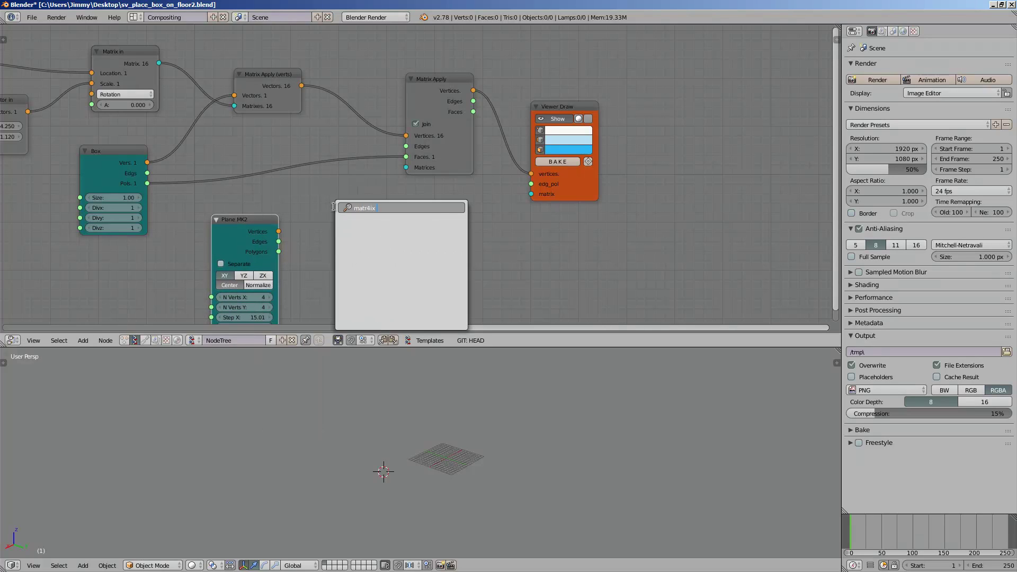
key(BackSpace)
key(BackSpace)
key(BackSpace)
key(BackSpace)
key(BackSpace)
key(BackSpace)
text(atrix i)
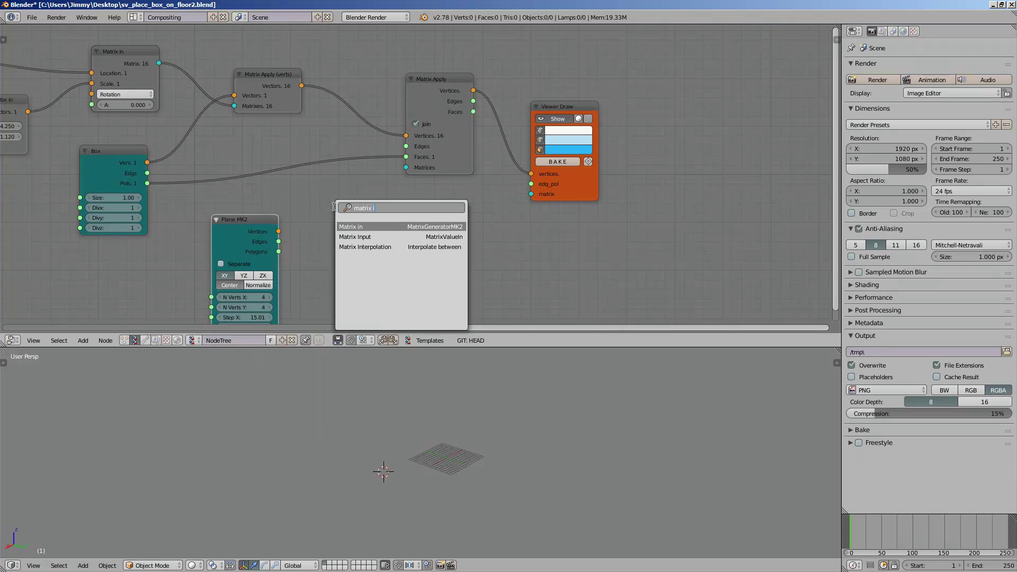
key(Return)
click(321, 204)
drag(279, 232, 406, 168)
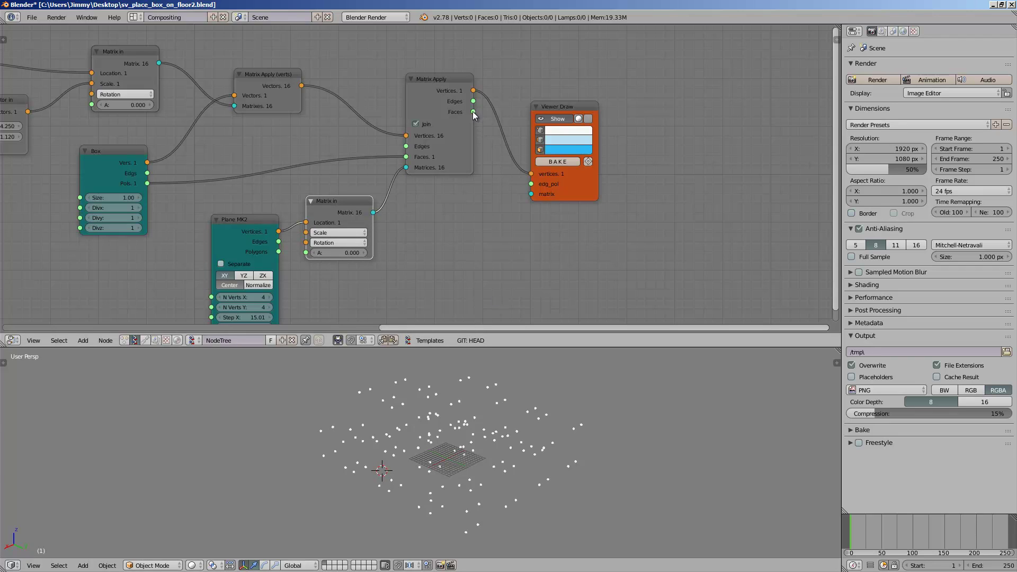
Connect Matrix Apply's Faces output to Viewer Draw's edg_pol input
drag(473, 111, 542, 185)
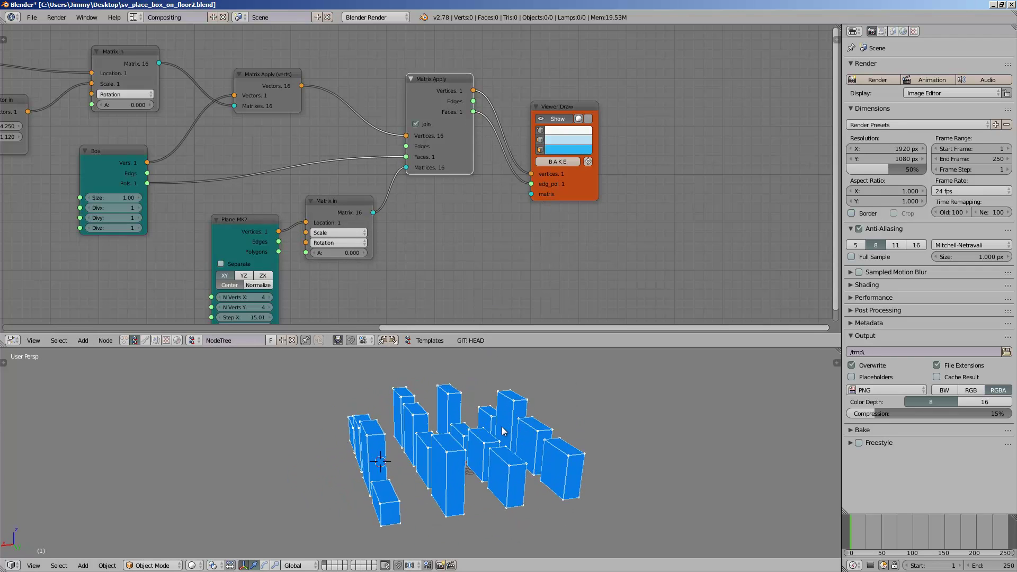
middle_drag(501, 427, 499, 411)
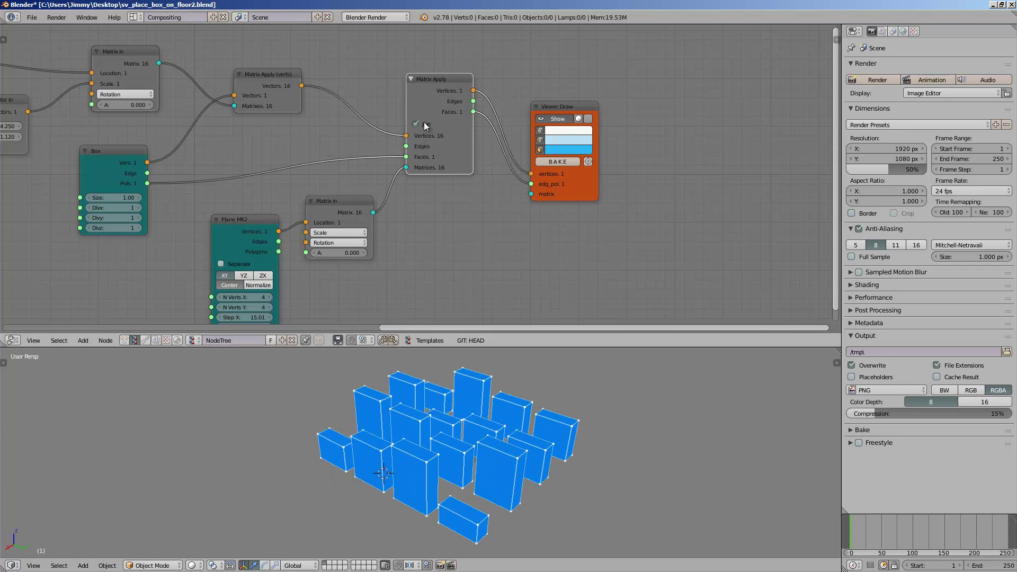
scroll(424, 122, up, 1)
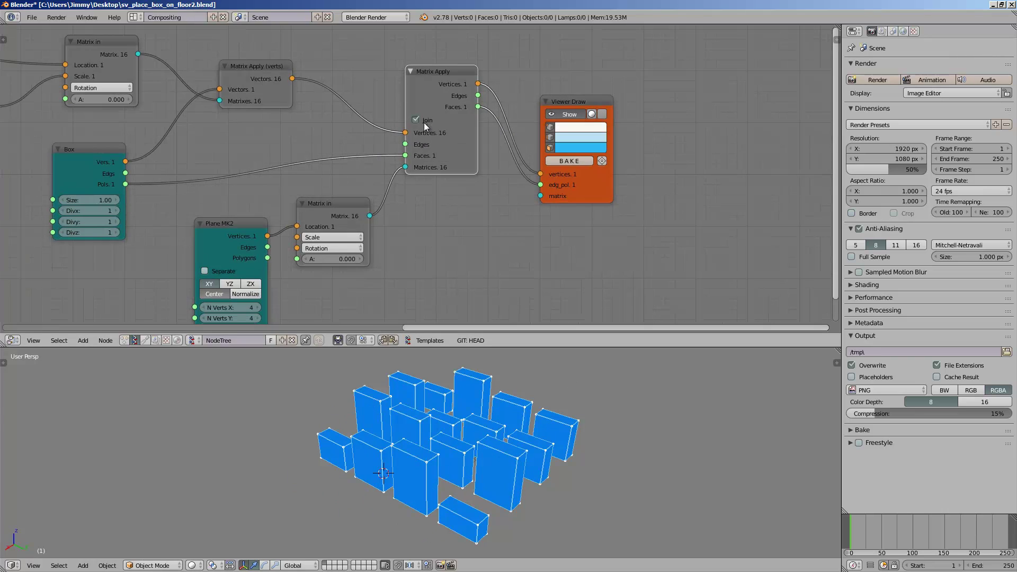
Bake the boxes to a mesh object, move it away from the preview to inspect it, and delete it
right_click(581, 424)
key(g)
click(350, 479)
scroll(348, 480, down, 3)
middle_drag(347, 481, 544, 464)
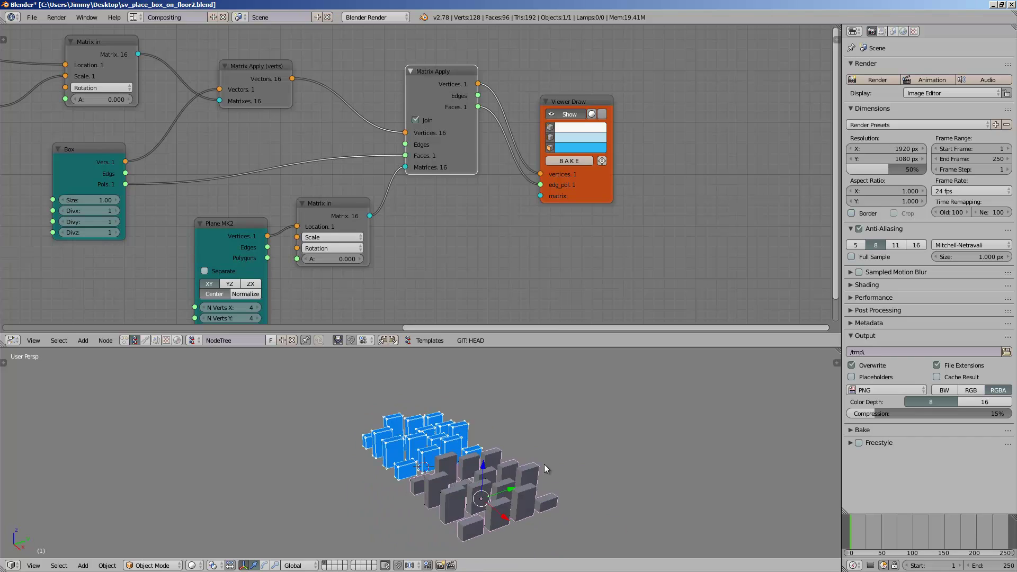
key(x)
click(544, 464)
Move Viewer Draw slightly higher and delete the unconnected A Number node
mouse_move(594, 199)
mouse_down()
mouse_move(586, 166)
mouse_move(596, 174)
mouse_up()
middle_drag(392, 424, 466, 426)
scroll(466, 427, up, 3)
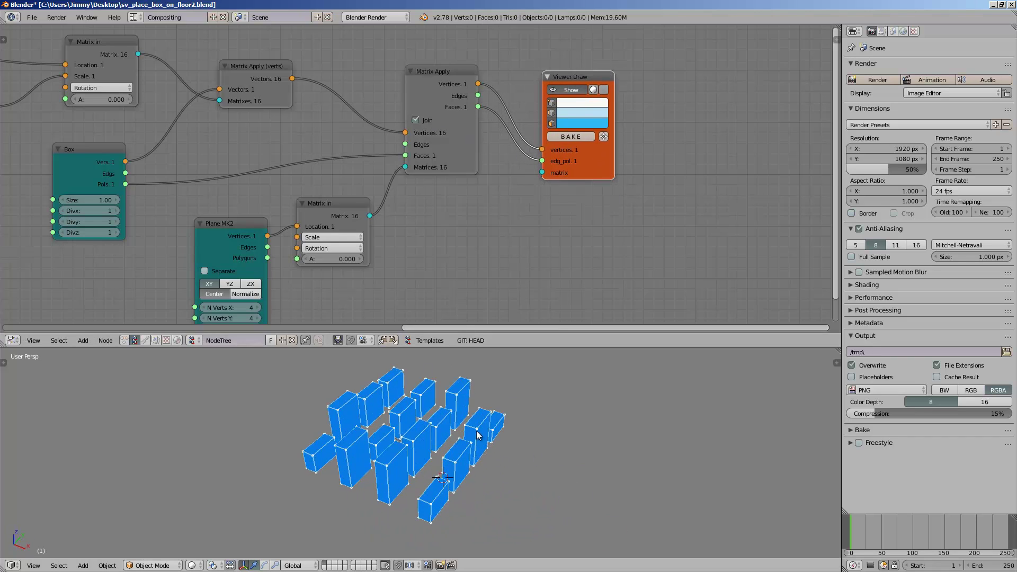
middle_drag(212, 218, 542, 202)
scroll(226, 201, up, 1)
scroll(225, 202, down, 2)
middle_drag(145, 186, 435, 218)
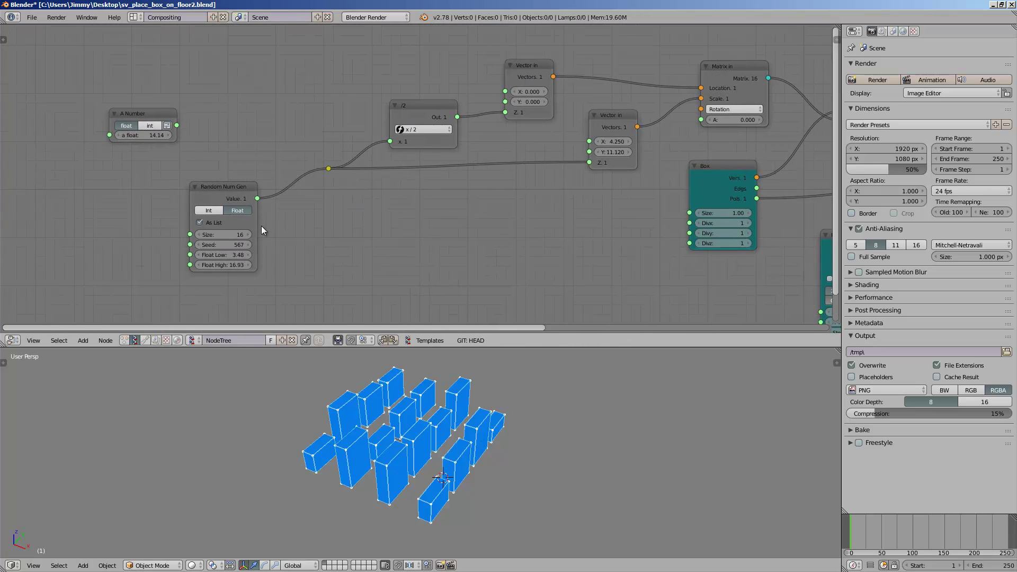
middle_drag(584, 219, 477, 181)
scroll(571, 169, down, 3)
mouse_move(166, 149)
mouse_down()
mouse_move(176, 167)
mouse_move(153, 160)
mouse_move(170, 149)
mouse_up()
click(113, 97)
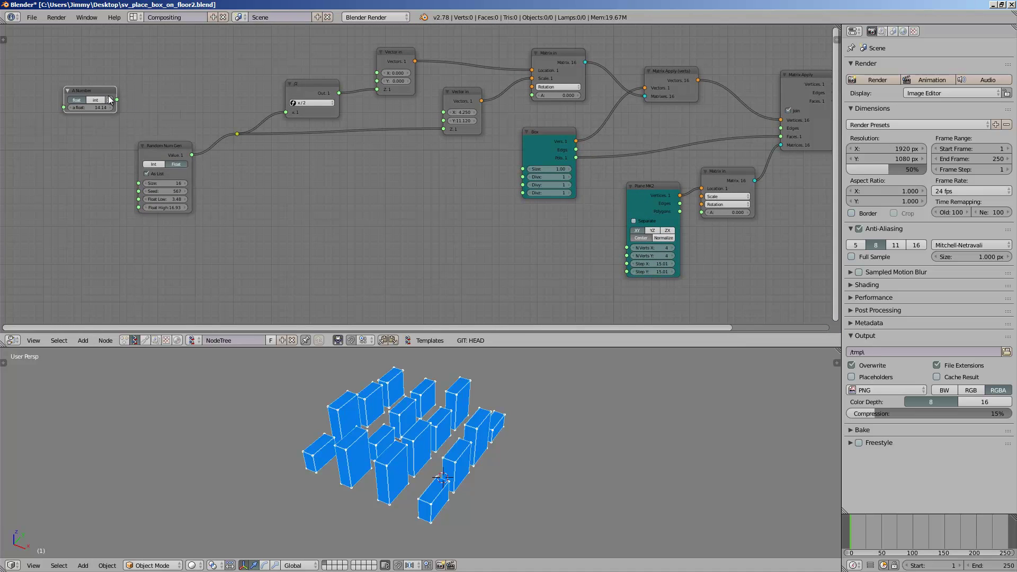
key(x)
Move Plane MK2 aside and add a List Length node that takes Plane MK2's Vertices as Data
scroll(437, 212, up, 1)
middle_drag(558, 240, 394, 207)
scroll(438, 211, up, 3)
drag(521, 145, 454, 175)
middle_drag(513, 192, 498, 179)
key(shift+a)
click(545, 219)
text(list le)
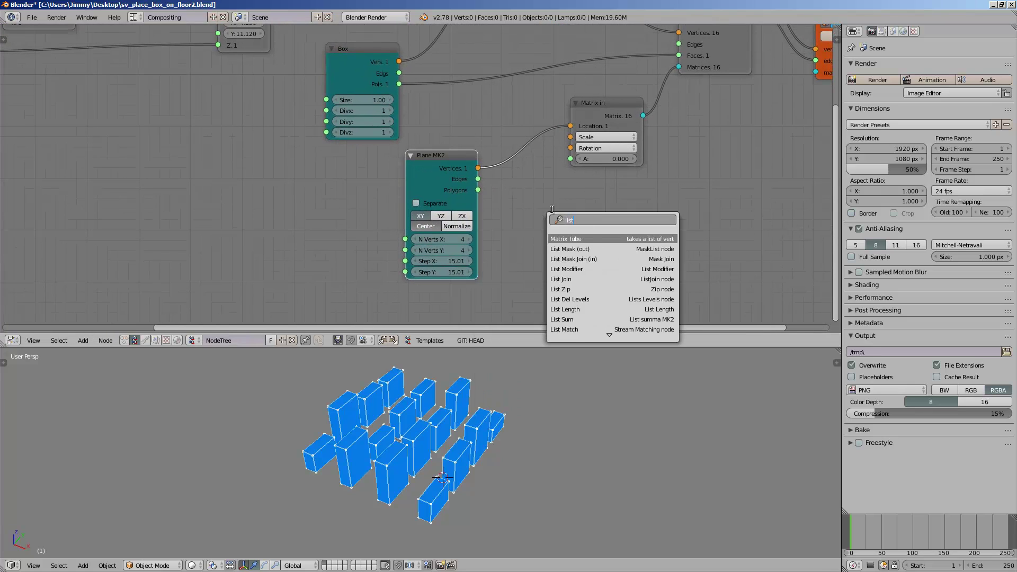
key(Return)
click(555, 214)
drag(478, 168, 554, 254)
Add a Stethoscope MK2 node to read List Length's output, and delete the Stethoscope
key(shift+a)
click(689, 220)
text(ste)
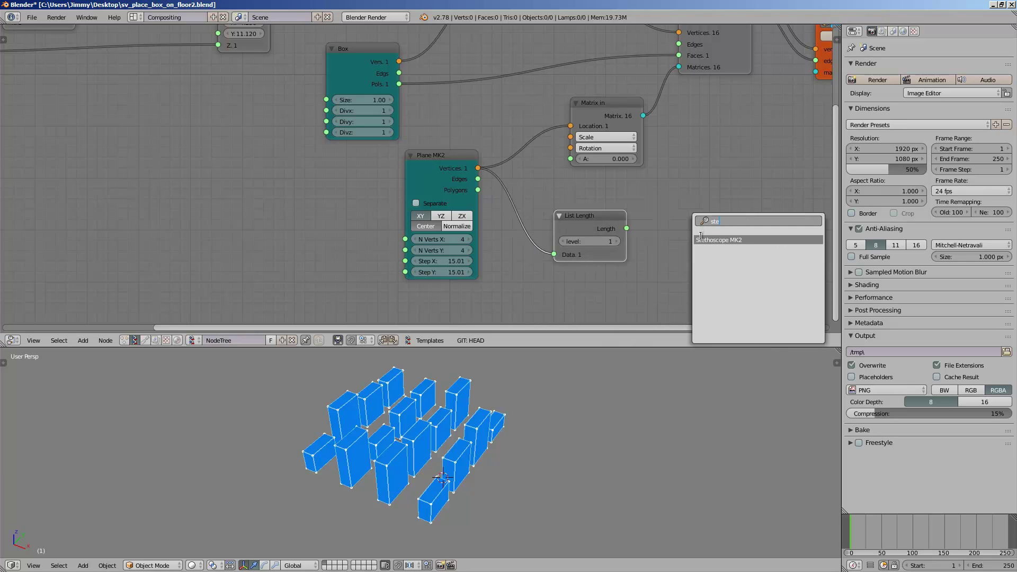
key(Return)
click(687, 216)
drag(627, 228, 686, 308)
middle_drag(707, 229, 527, 198)
scroll(674, 189, up, 3)
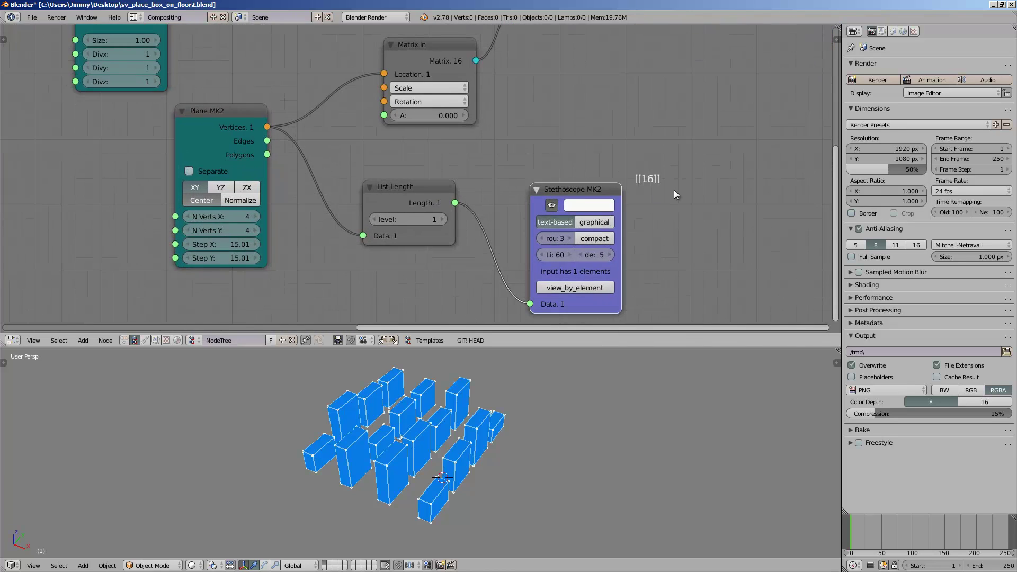
scroll(674, 190, down, 2)
key(x)
Collapse the List Length node and reposition it together with Plane MK2 below the Box node
scroll(493, 189, down, 3)
middle_drag(458, 189, 653, 210)
click(573, 183)
key(h)
scroll(574, 184, down, 2)
drag(554, 165, 506, 190)
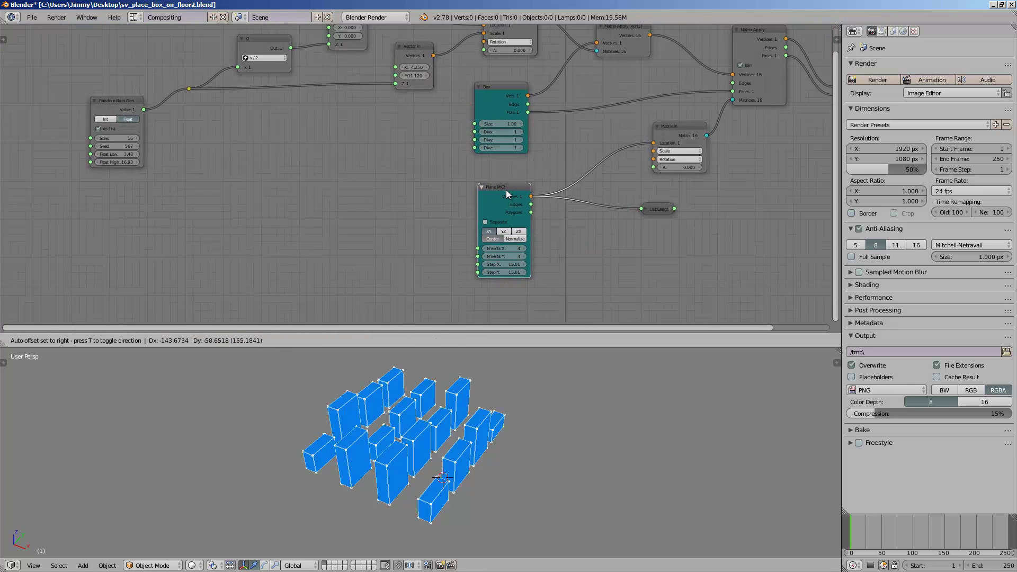
drag(652, 209, 600, 226)
scroll(593, 240, up, 7)
middle_drag(581, 219, 411, 186)
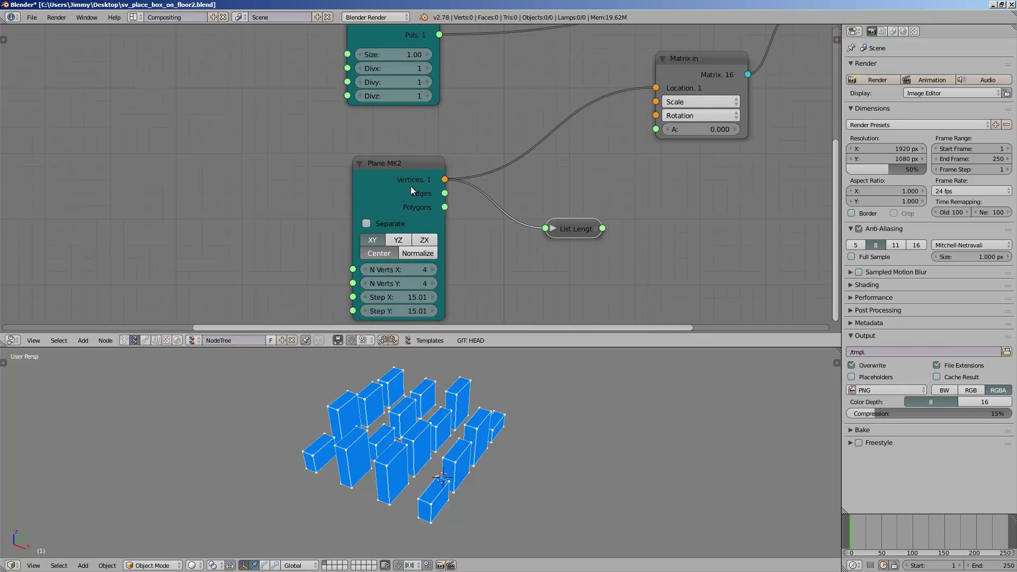
drag(397, 171, 418, 167)
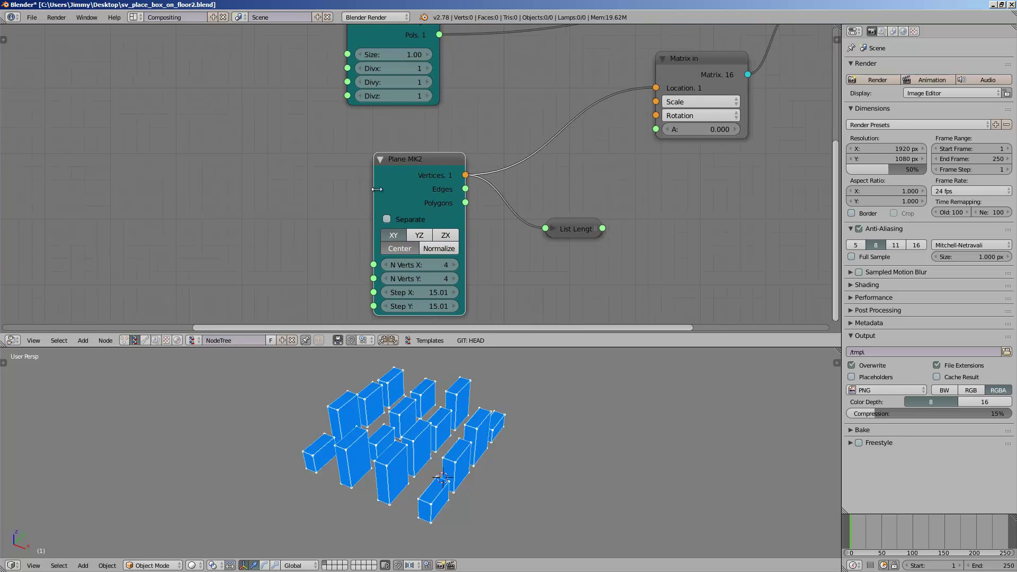
Move List Length near Random Num Gen, connect its Length output to Size, and set the generator's Seed to 741
scroll(557, 229, down, 2)
middle_drag(529, 209, 656, 241)
drag(645, 240, 310, 211)
middle_drag(312, 210, 339, 221)
drag(346, 221, 114, 155)
drag(139, 117, 156, 92)
drag(155, 139, 194, 138)
middle_drag(258, 118, 248, 125)
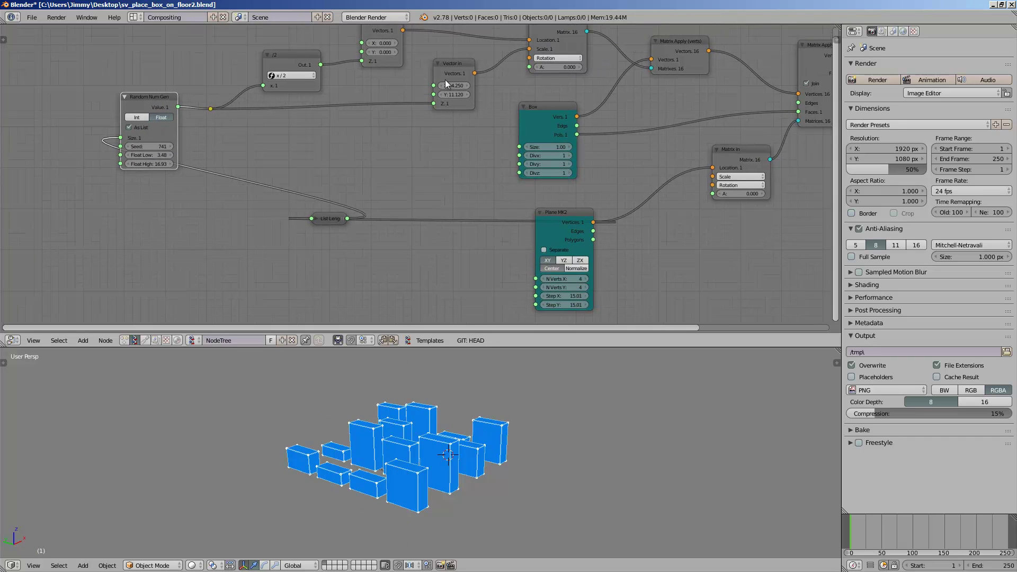
Set the scale Vector in node's X to 5.600 and Y to 8.870, and save over sv_place_box_on_floor2.blend
drag(448, 86, 376, 106)
middle_drag(399, 415, 503, 418)
key(ctrl+s)
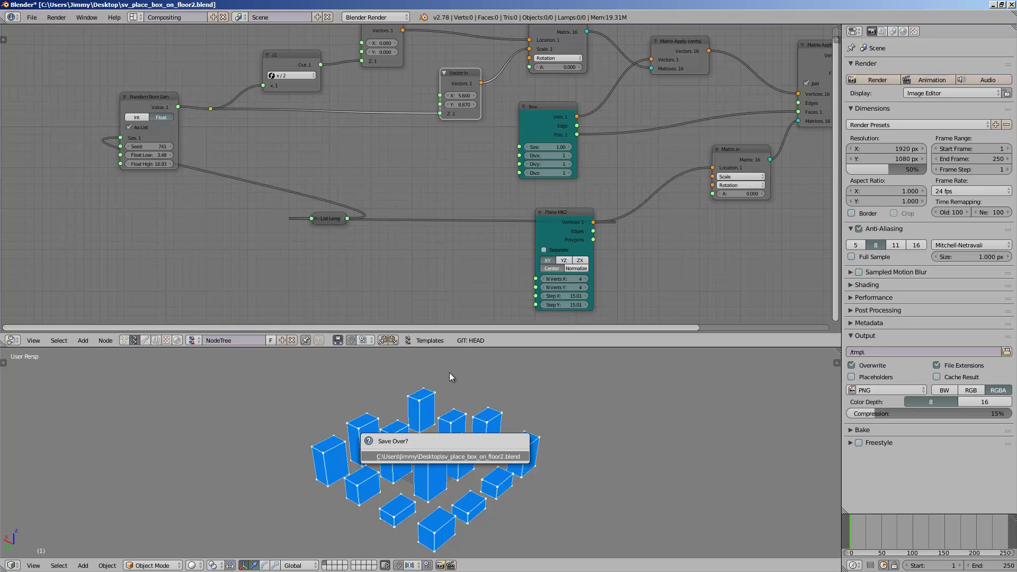
key(Return)
Duplicate Random Num Gen, connect List Length to the copy's Size, and place it left of the scale Vector in node
drag(133, 97, 79, 86)
middle_drag(162, 132, 171, 135)
key(shift+d)
click(467, 181)
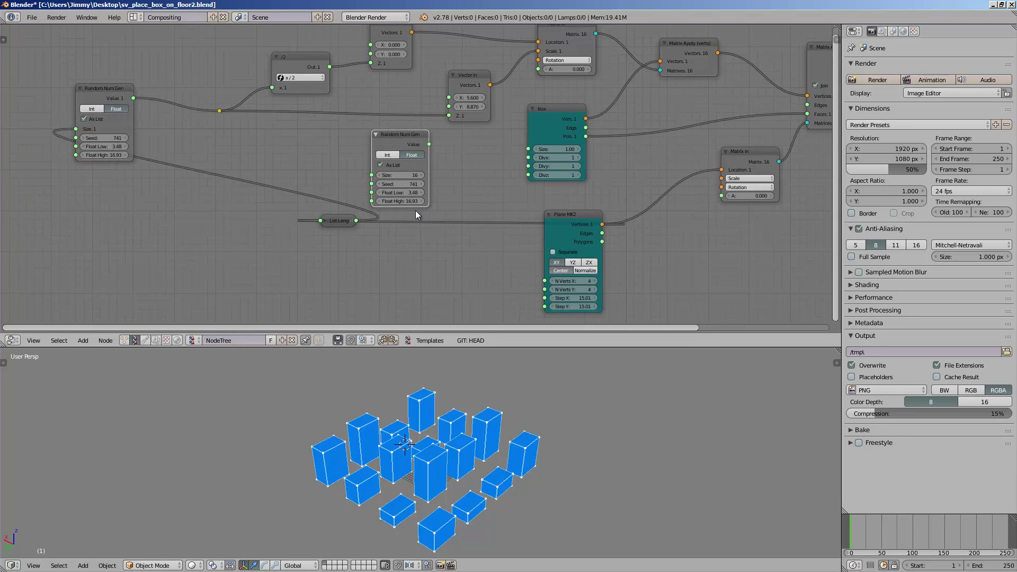
drag(349, 223, 372, 175)
drag(377, 138, 287, 138)
Duplicate Random Num Gen once more below the first copy and connect List Length to its Size
key(shift+d)
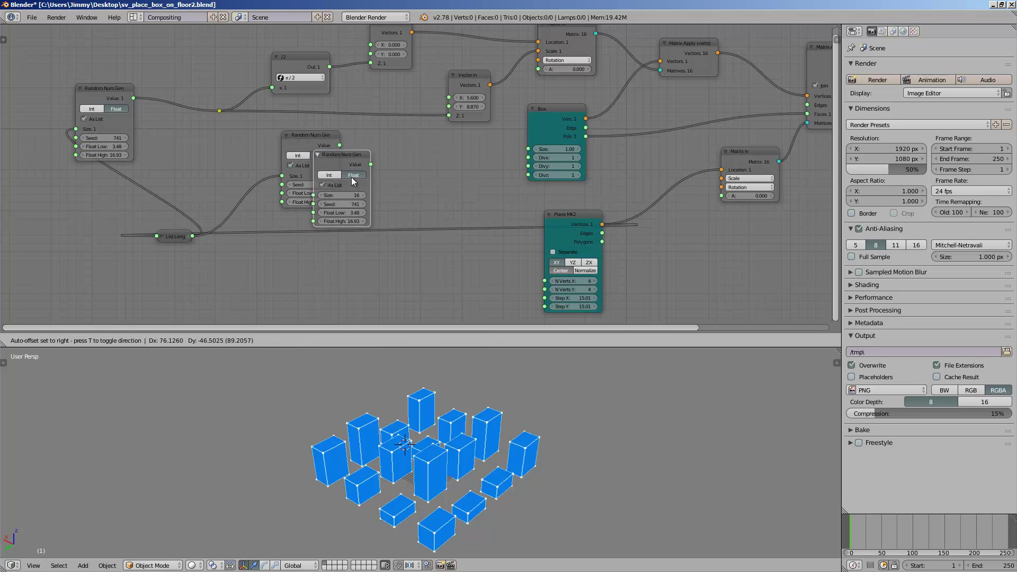
click(397, 273)
drag(194, 239, 362, 293)
middle_drag(361, 284, 355, 272)
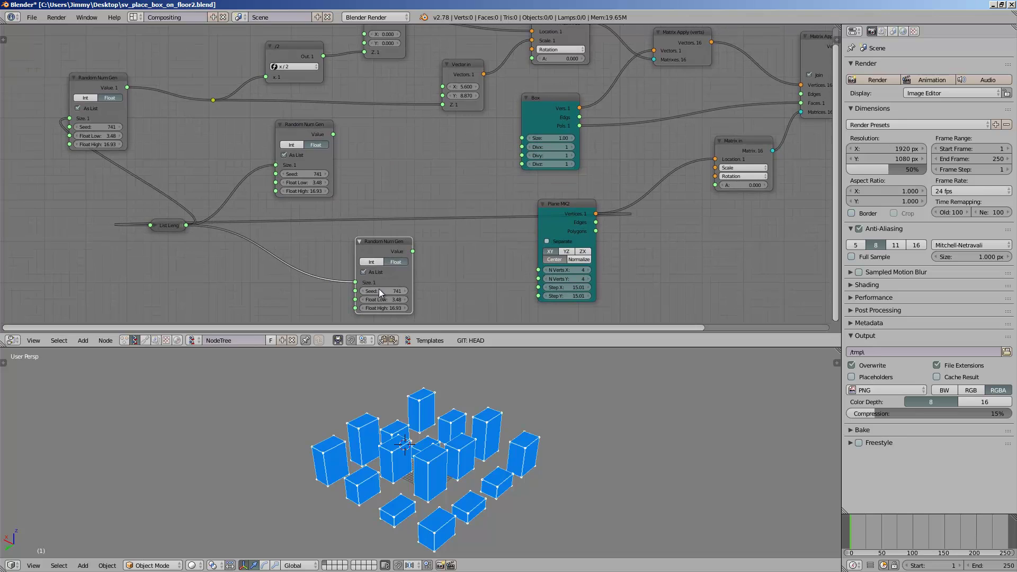
Set the two copies' seeds to 811 and 805 and connect their values to Vector in's X and Y
drag(380, 290, 413, 290)
drag(328, 174, 334, 174)
drag(333, 135, 443, 86)
drag(413, 251, 444, 95)
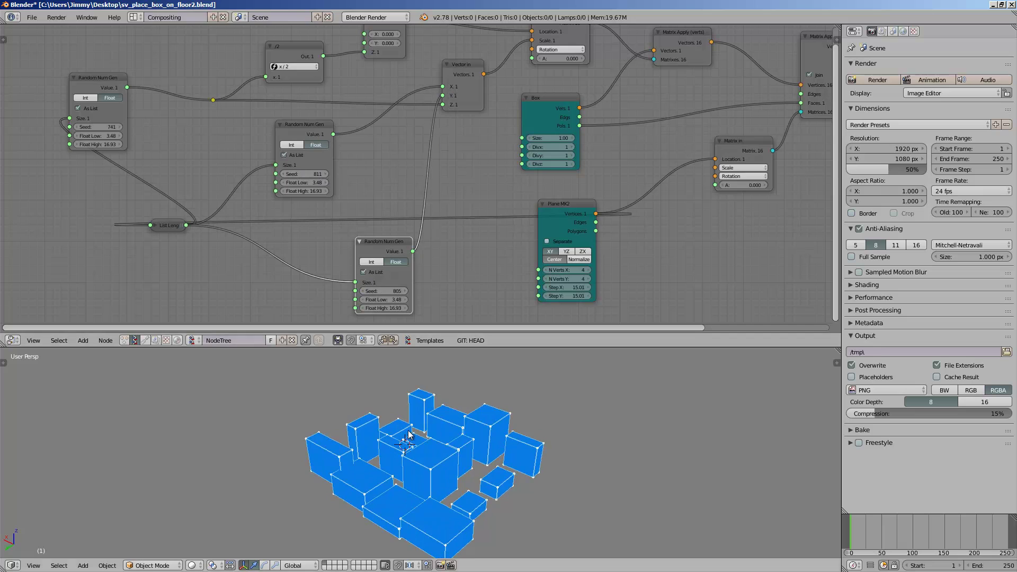
Switch the 3D view to an orthographic top view of the boxes
click(48, 565)
click(68, 519)
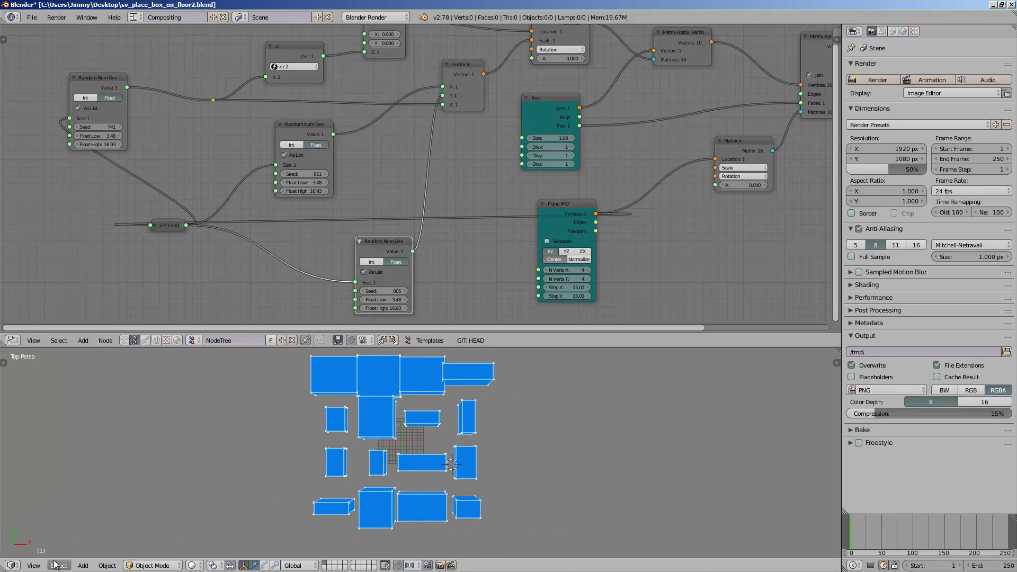
click(38, 565)
click(75, 437)
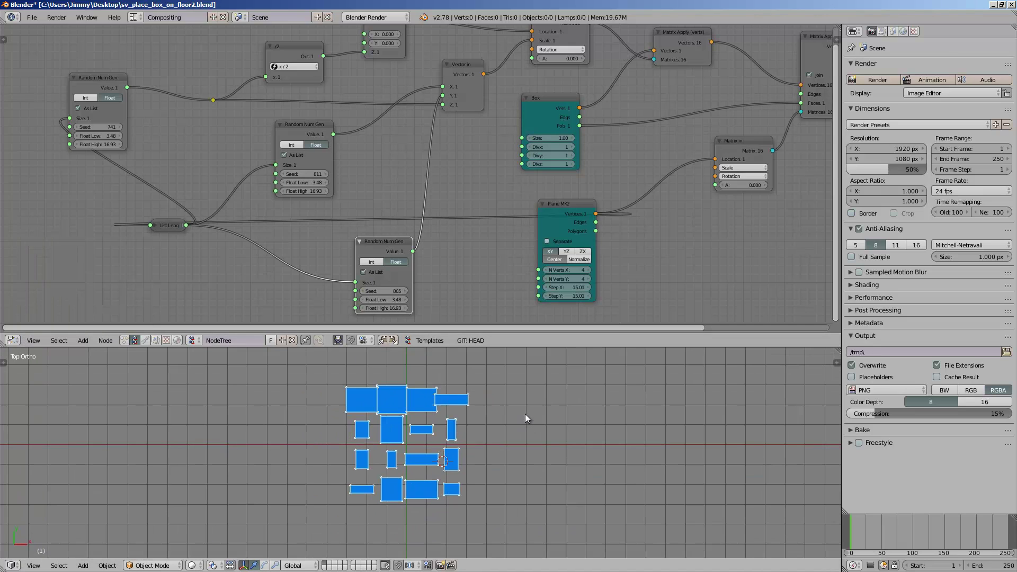
shift+middle_drag(525, 415, 516, 420)
scroll(514, 416, up, 2)
middle_drag(384, 225, 337, 251)
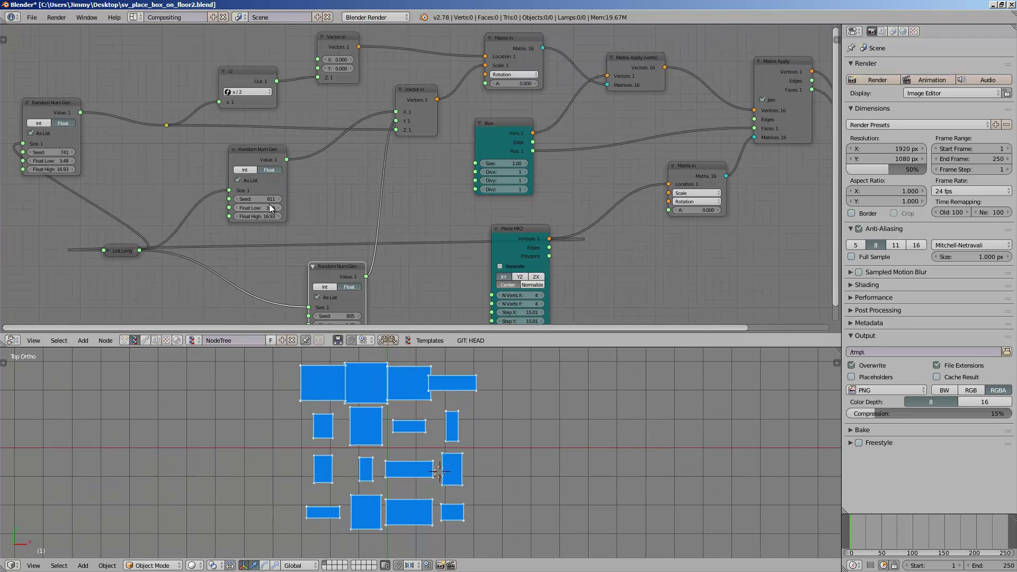
Set Float Low and High to 1.44 and 12.67 on the X generator and 4.39 and 18.94 on the Y generator
drag(269, 208, 190, 206)
middle_drag(360, 274, 350, 220)
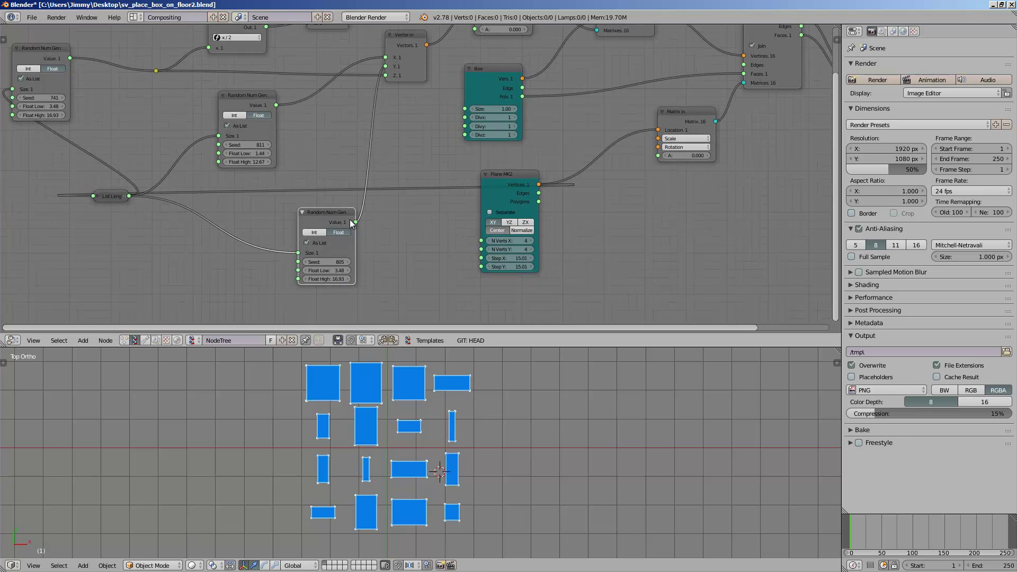
mouse_move(342, 269)
mouse_down()
mouse_move(407, 265)
mouse_move(360, 269)
mouse_move(358, 280)
mouse_move(348, 272)
mouse_up()
Set Plane MK2's Step X to 16.99, Step Y to 19.45 and N Verts X to 12
middle_drag(519, 259, 447, 231)
mouse_move(446, 231)
mouse_down()
mouse_move(527, 230)
mouse_move(454, 230)
mouse_up()
scroll(453, 230, down, 1)
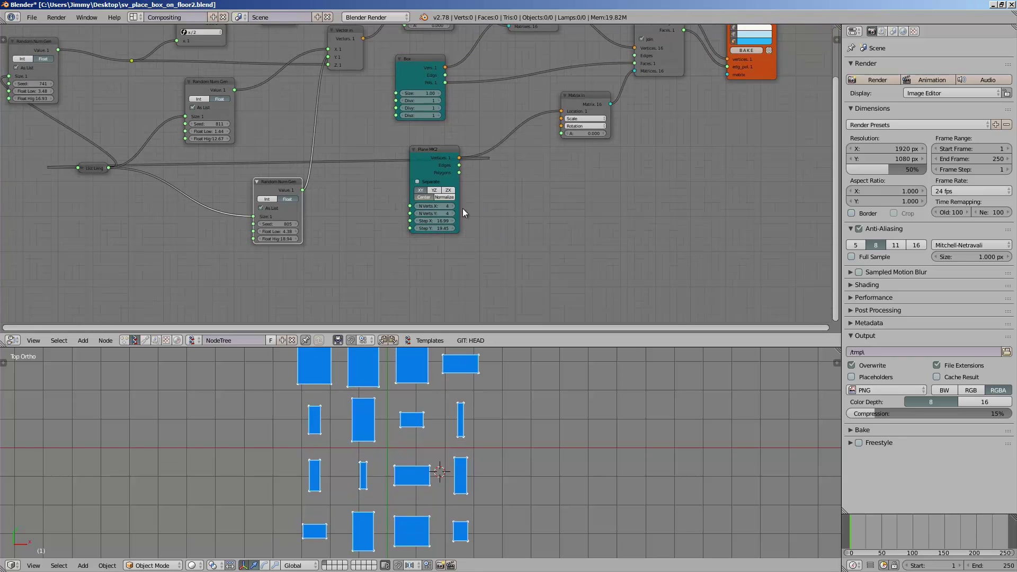
click(453, 206)
click(453, 205)
click(453, 206)
click(453, 205)
click(453, 206)
click(453, 206)
click(453, 206)
click(453, 206)
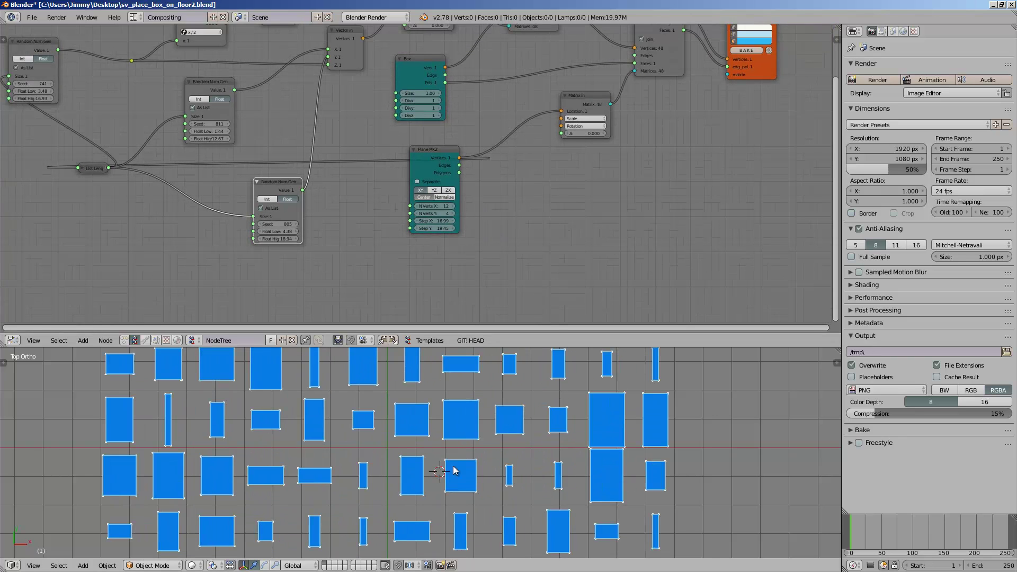
Set the Float Low of the height's Random Num Gen to 6.69
middle_drag(353, 501, 385, 381)
middle_drag(196, 205, 346, 211)
mouse_move(190, 95)
mouse_down()
mouse_move(233, 95)
mouse_move(202, 97)
mouse_up()
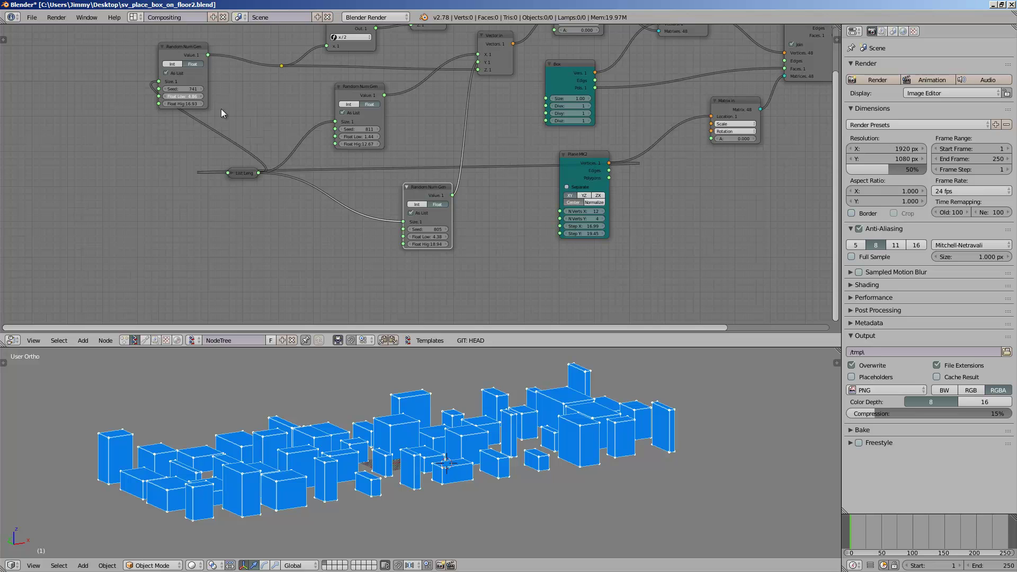
drag(224, 76, 249, 115)
scroll(322, 135, down, 1)
middle_drag(322, 135, 310, 169)
scroll(311, 169, up, 4)
scroll(113, 122, down, 3)
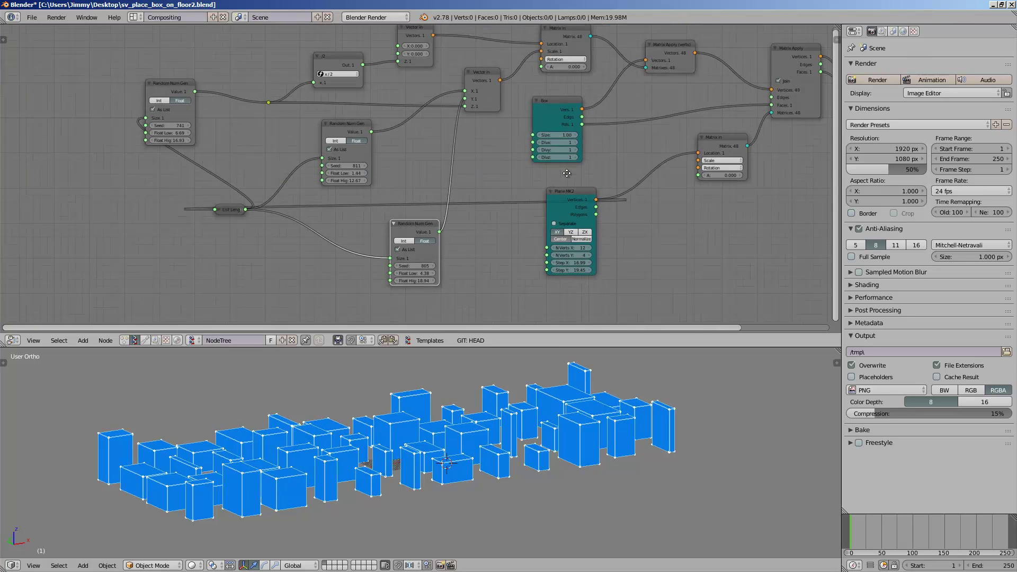
Turn off Join on the Matrix Apply node feeding Viewer Draw
middle_drag(665, 151, 425, 179)
scroll(425, 179, up, 3)
scroll(425, 179, up, 3)
middle_drag(561, 139, 393, 175)
scroll(393, 176, up, 1)
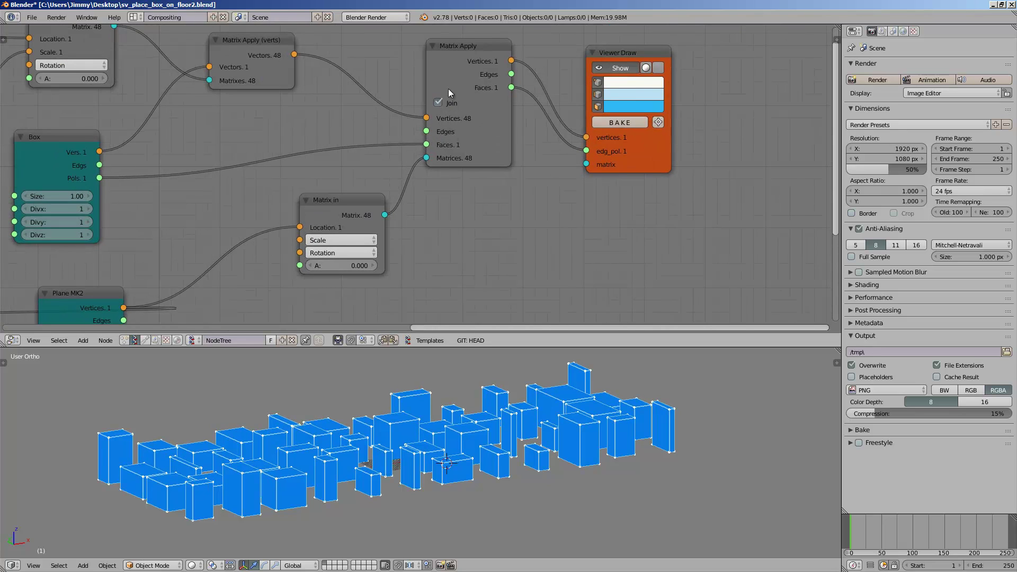
click(448, 102)
drag(455, 86, 471, 94)
Set the height generator's Float Low to 8.52 and Float High to 63.19
scroll(180, 177, down, 2)
scroll(180, 177, down, 2)
middle_drag(180, 177, 739, 123)
scroll(263, 183, up, 2)
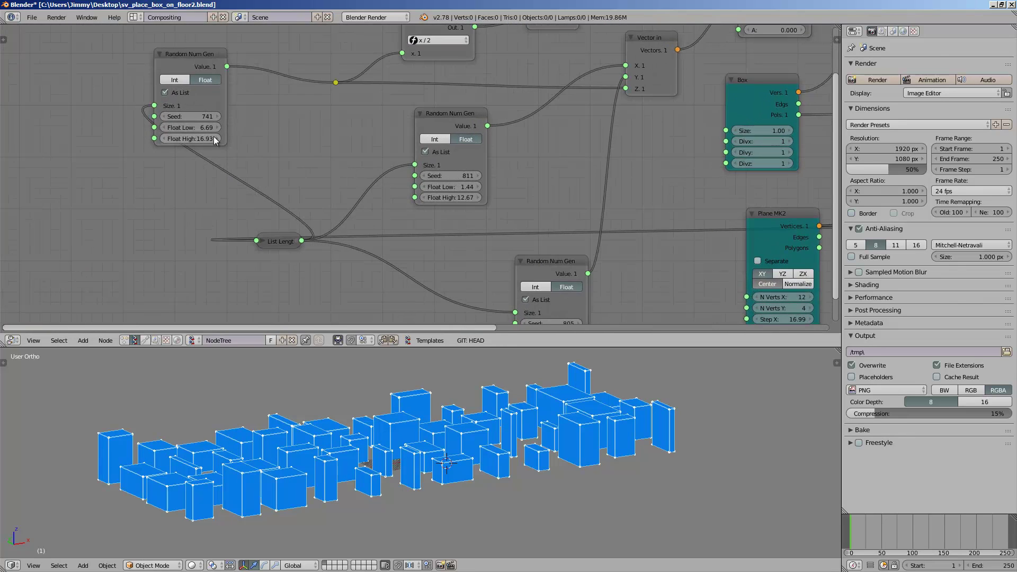
drag(223, 128, 866, 64)
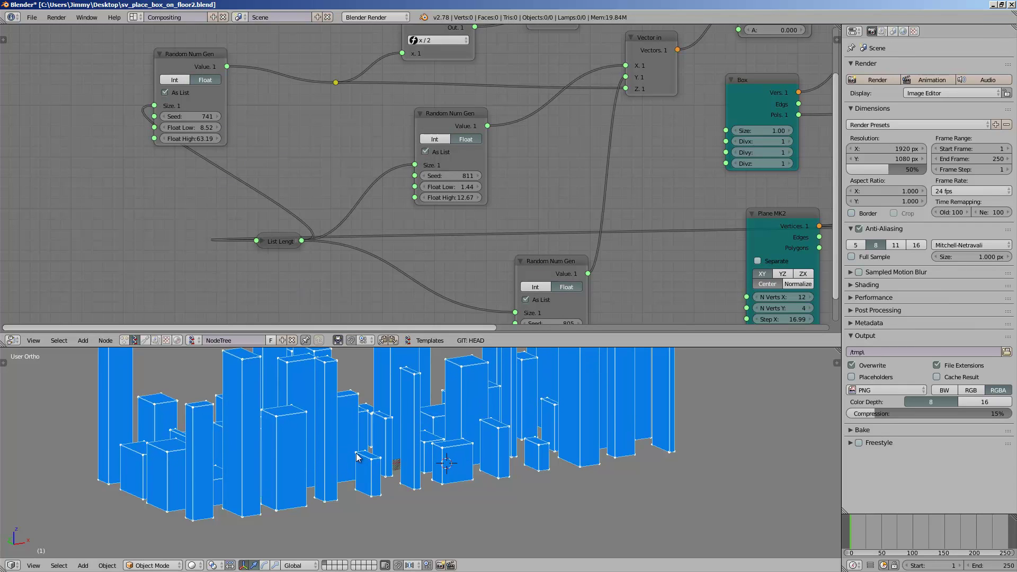
scroll(332, 459, down, 3)
middle_drag(332, 459, 448, 431)
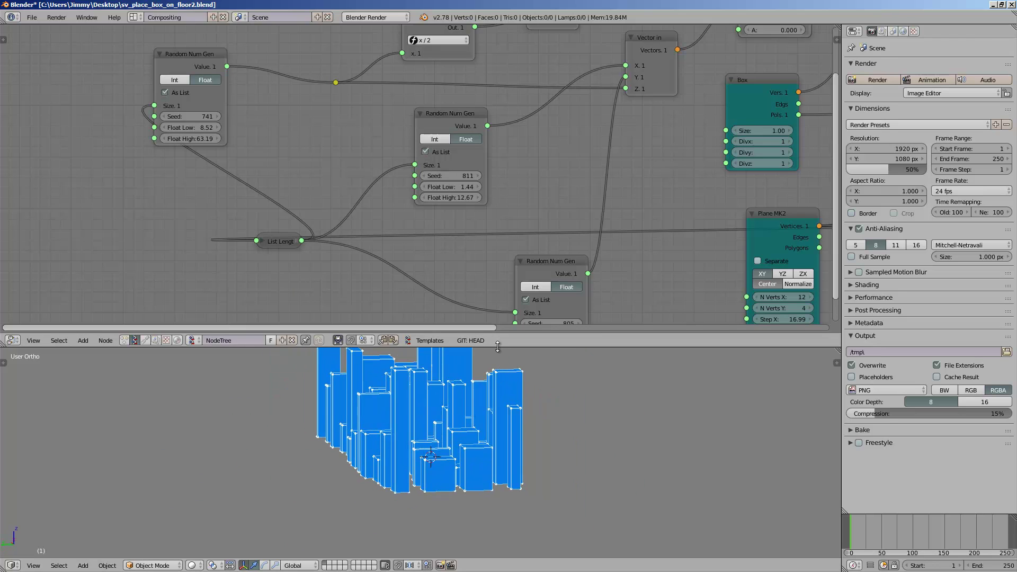
Enlarge the 3D view area so the taller boxes fit
drag(497, 347, 498, 224)
middle_drag(496, 331, 346, 359)
scroll(356, 348, up, 2)
scroll(395, 375, down, 3)
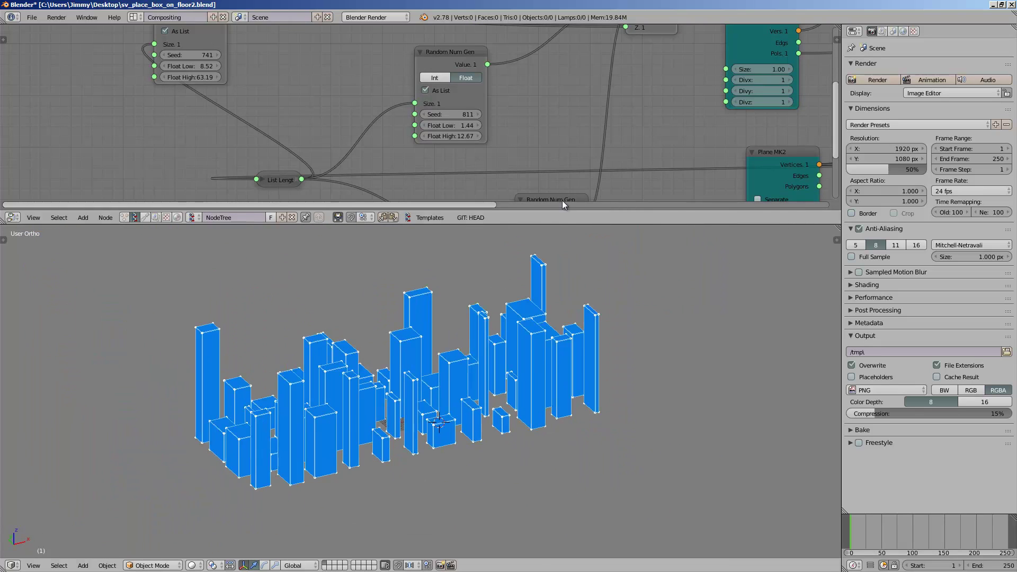
Turn on shaded display in Viewer Draw and move the node farther right of Matrix Apply
scroll(636, 154, down, 1)
mouse_move(815, 135)
middle_down()
mouse_move(527, 148)
mouse_move(595, 165)
mouse_move(493, 190)
middle_up()
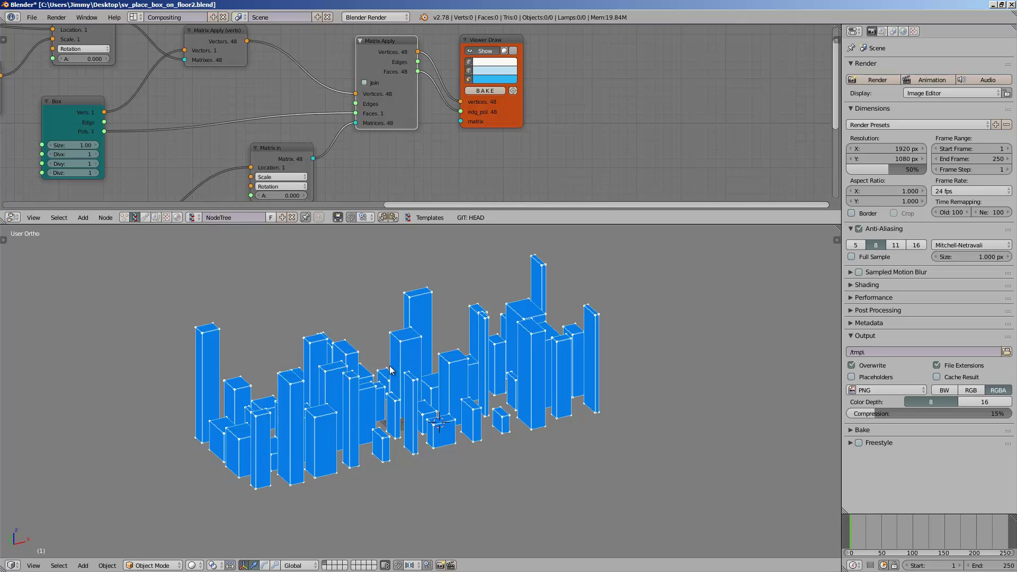
middle_drag(438, 335, 395, 406)
scroll(410, 393, up, 2)
middle_drag(408, 144, 366, 148)
drag(462, 118, 549, 105)
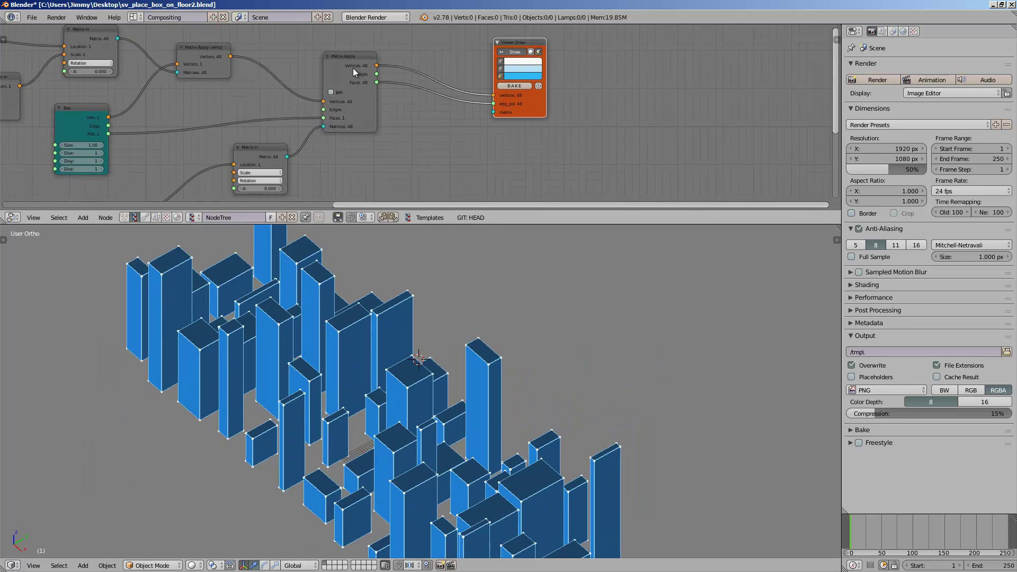
Shift Matrix Apply aside and insert a Randomize input vertices node between Matrix In and Matrix Apply
drag(353, 67, 417, 67)
scroll(384, 130, up, 3)
middle_drag(384, 131, 415, 80)
mouse_move(370, 114)
middle_down()
mouse_move(390, 155)
mouse_move(387, 111)
middle_up()
key(shift+a)
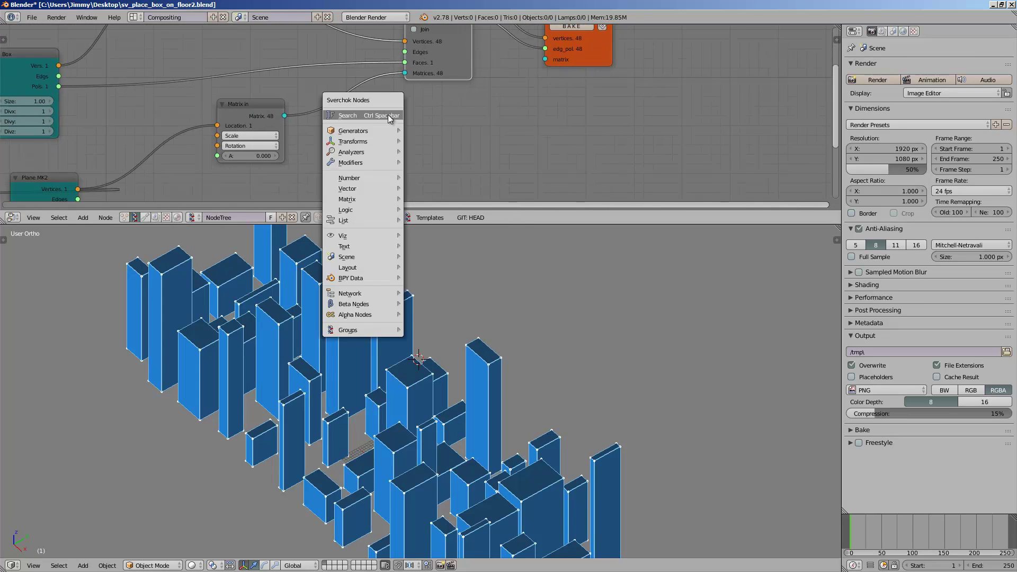
click(387, 111)
text(randomi)
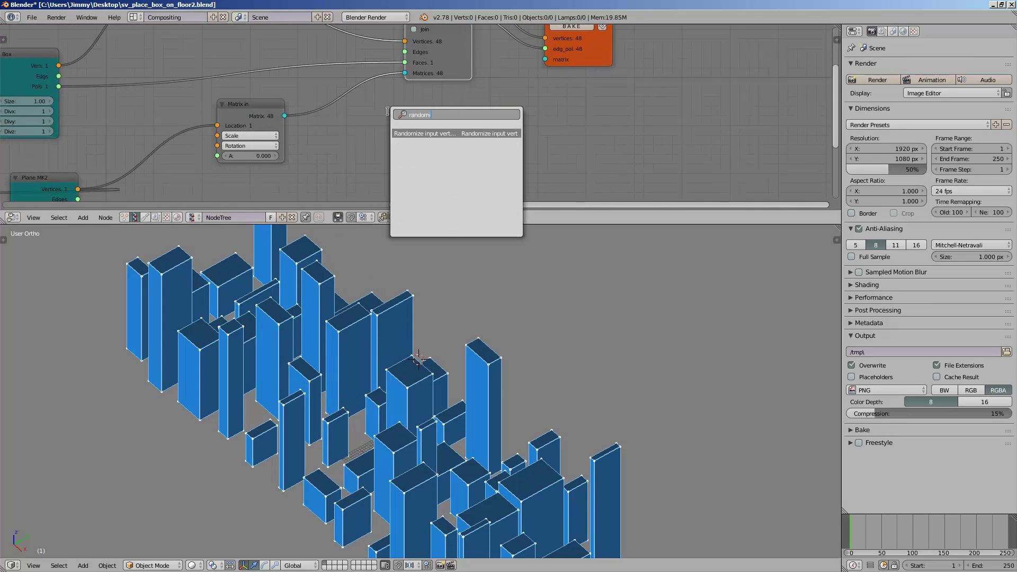
key(Return)
click(328, 88)
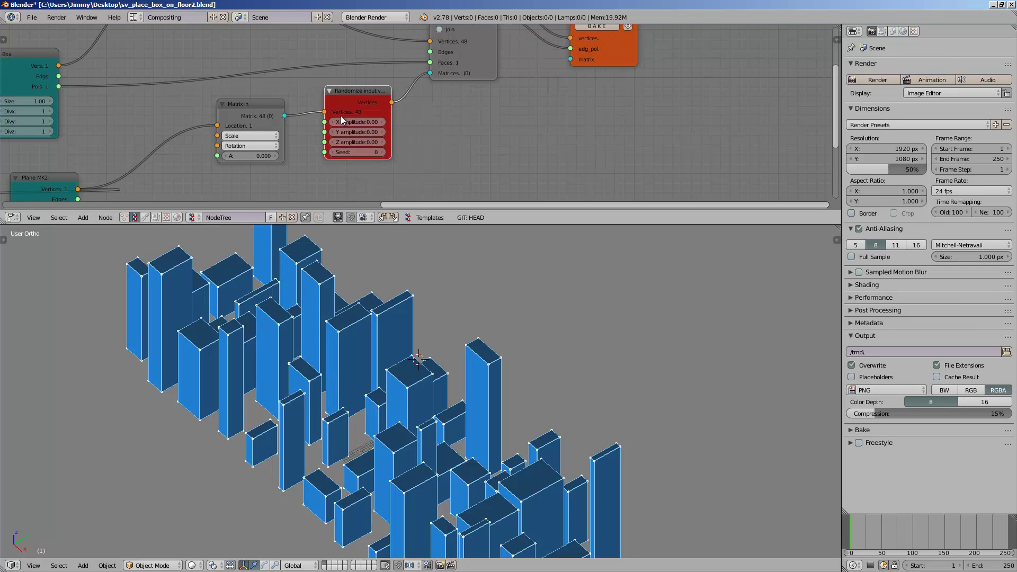
Set the Randomize node's X and Y amplitudes to 0.66 and space it apart from Matrix In
text(0.66)
drag(359, 98, 366, 97)
drag(262, 110, 248, 116)
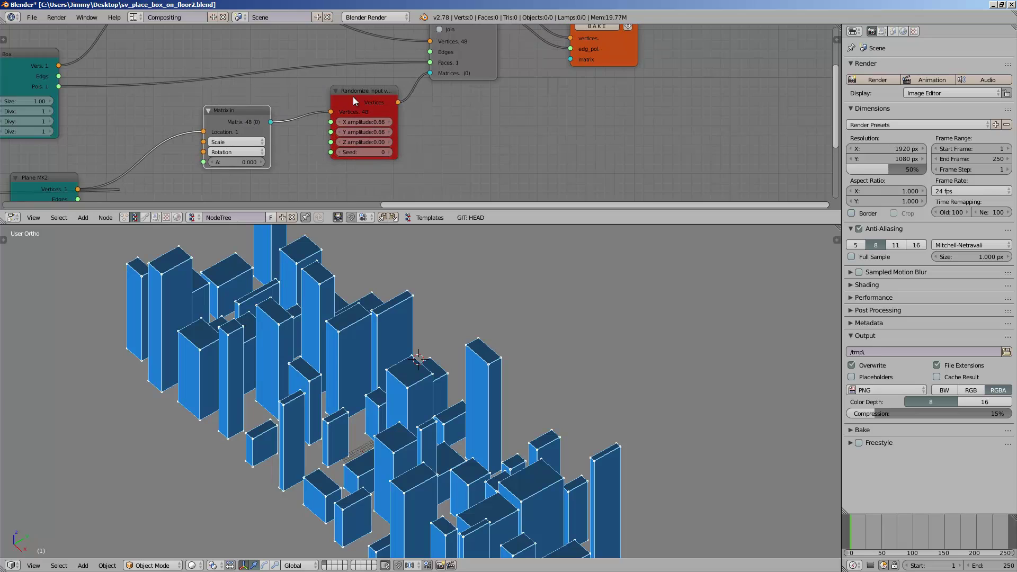
Place the Randomize node after Plane MK2, delete Matrix In, and connect its Vertices output to Matrix Apply's Matrices input
middle_drag(360, 91, 402, 91)
alt+drag(402, 91, 200, 115)
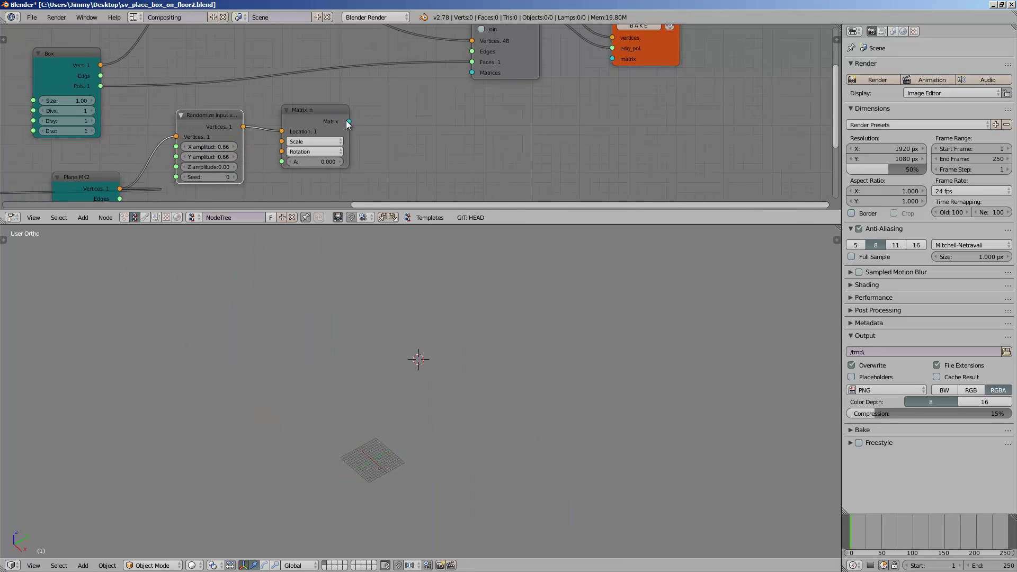
click(334, 109)
key(x)
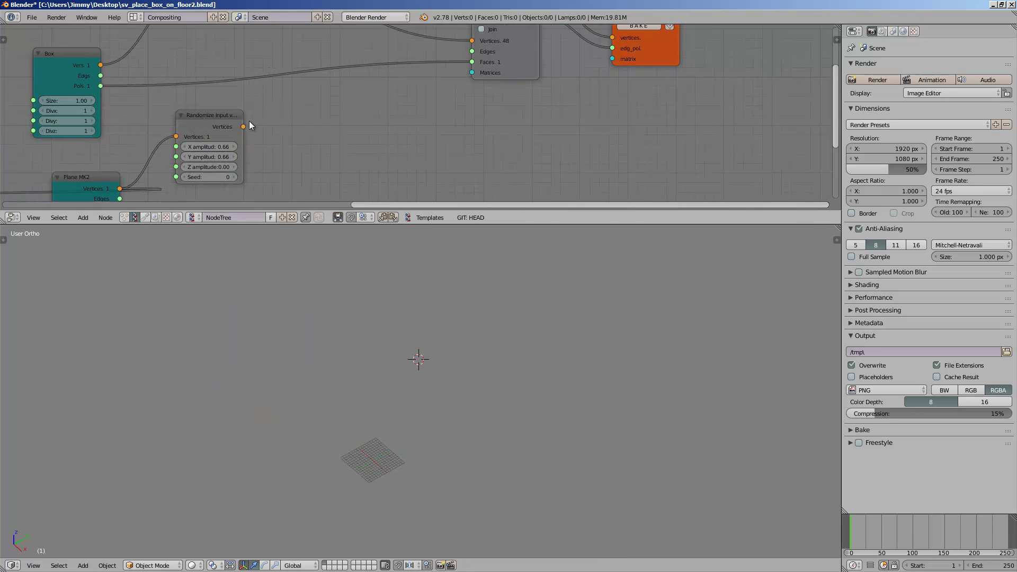
drag(243, 127, 472, 76)
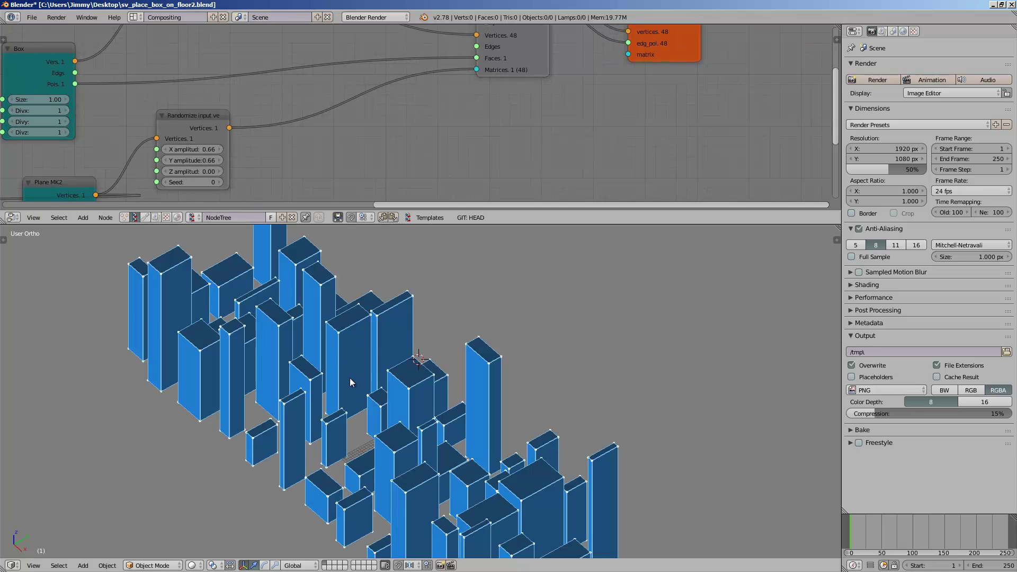
Set the Randomize node's X amplitude to 23.09, Y amplitude to 20.04 and Seed to 254, checking the layout from the top
scroll(350, 377, down, 3)
middle_drag(350, 377, 243, 456)
click(33, 566)
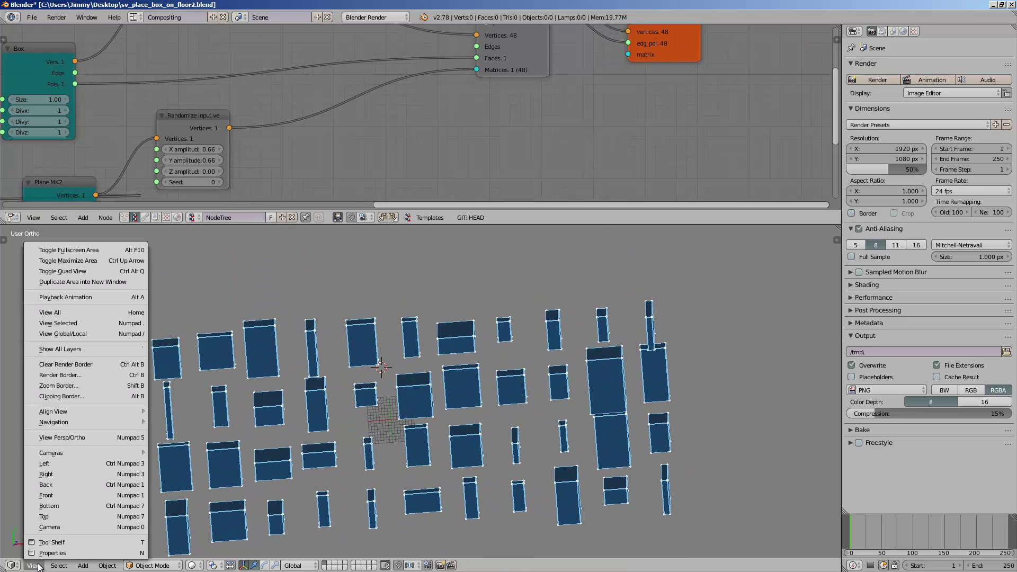
click(57, 516)
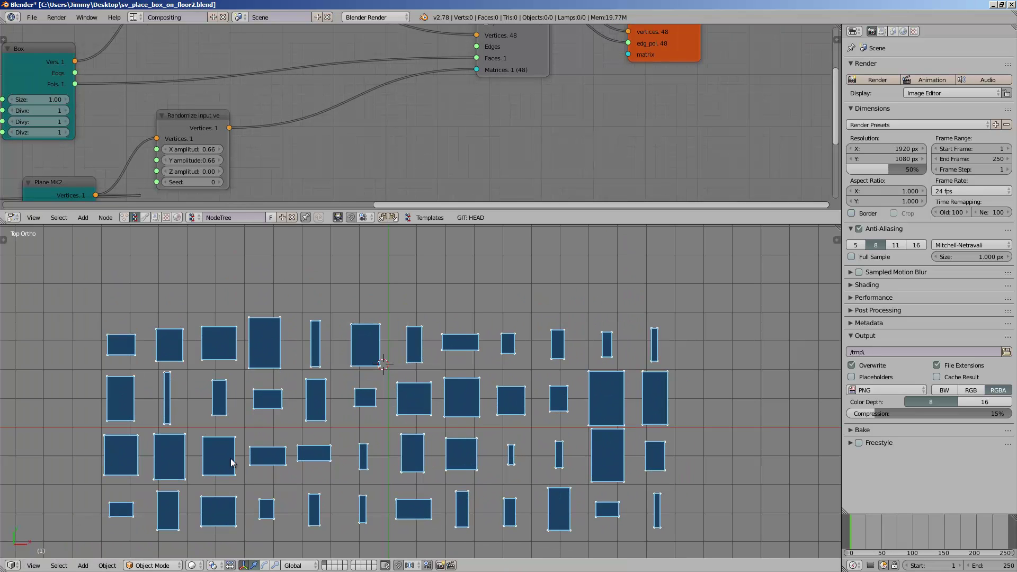
click(211, 151)
text(2)
key(Return)
drag(206, 151, 580, 133)
drag(209, 149, 542, 154)
middle_drag(397, 523, 467, 383)
scroll(508, 383, down, 3)
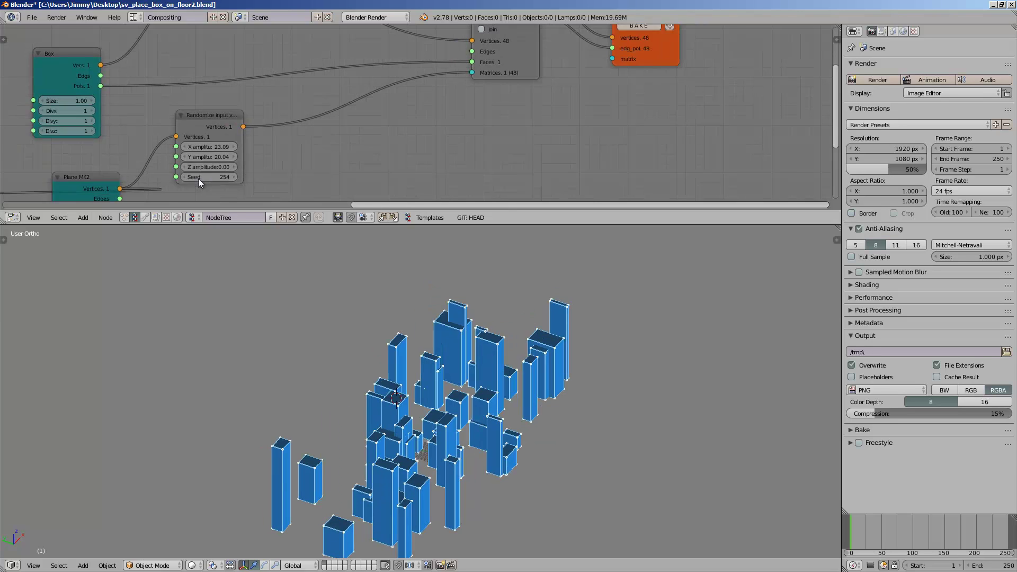
Save the current file, and save a new version as sv_place_box_on_floor3.blend on the Desktop
middle_drag(256, 93, 410, 116)
scroll(402, 116, down, 1)
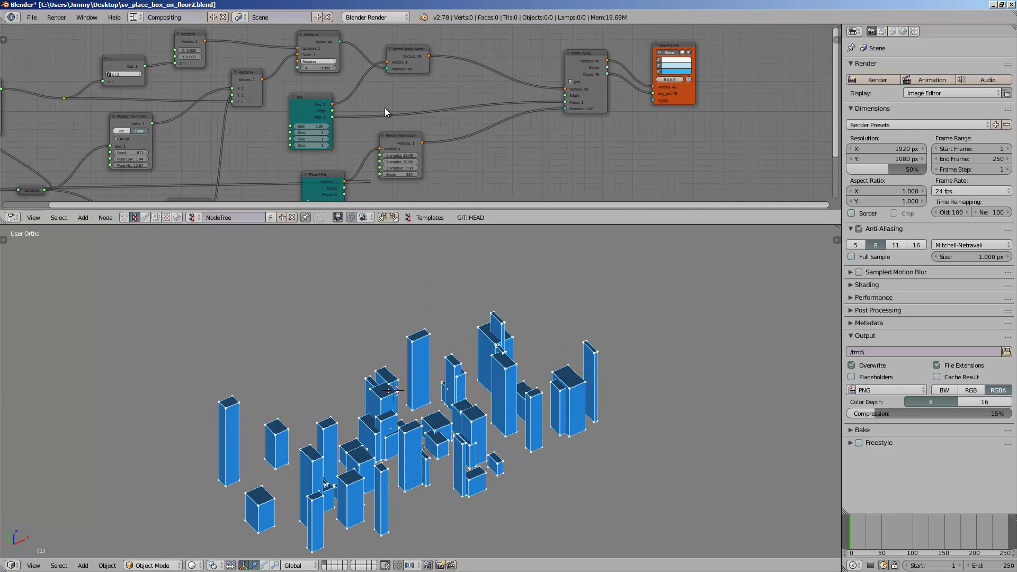
key(ctrl+s)
click(371, 93)
click(29, 17)
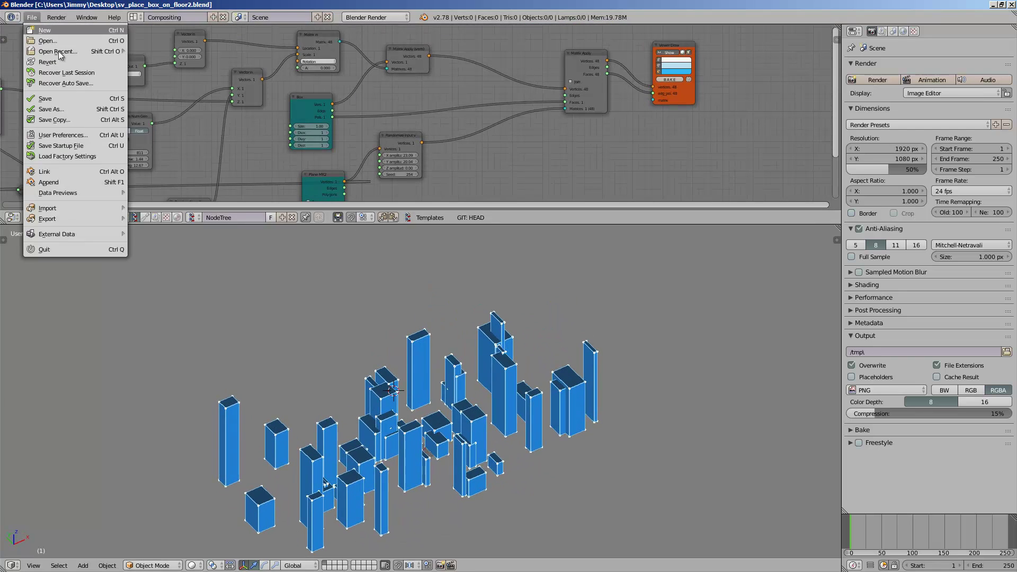
click(82, 113)
click(939, 57)
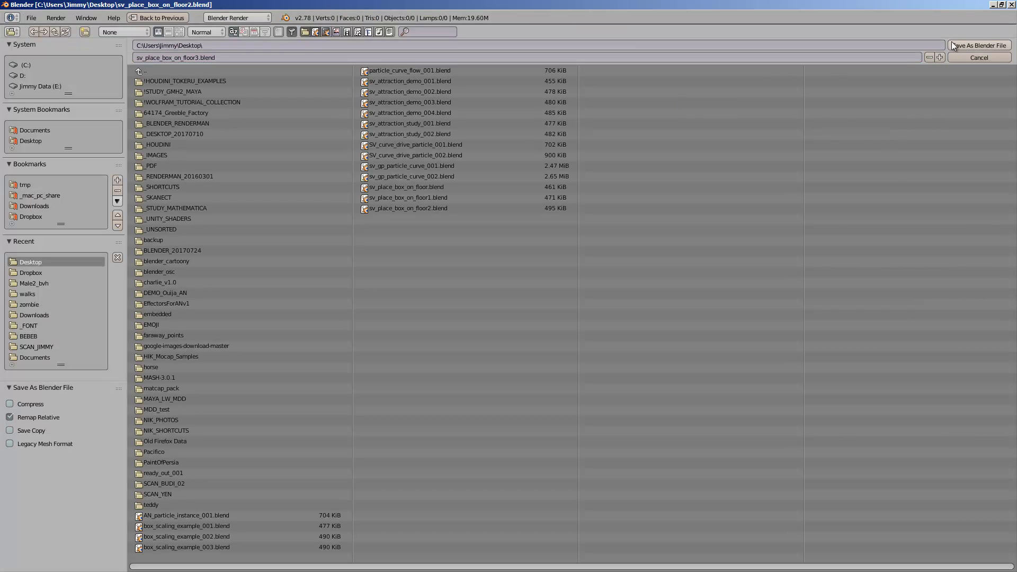
click(979, 45)
Find the Sverchok add-on in the user preferences by filtering for "sver" and expand its settings
click(30, 18)
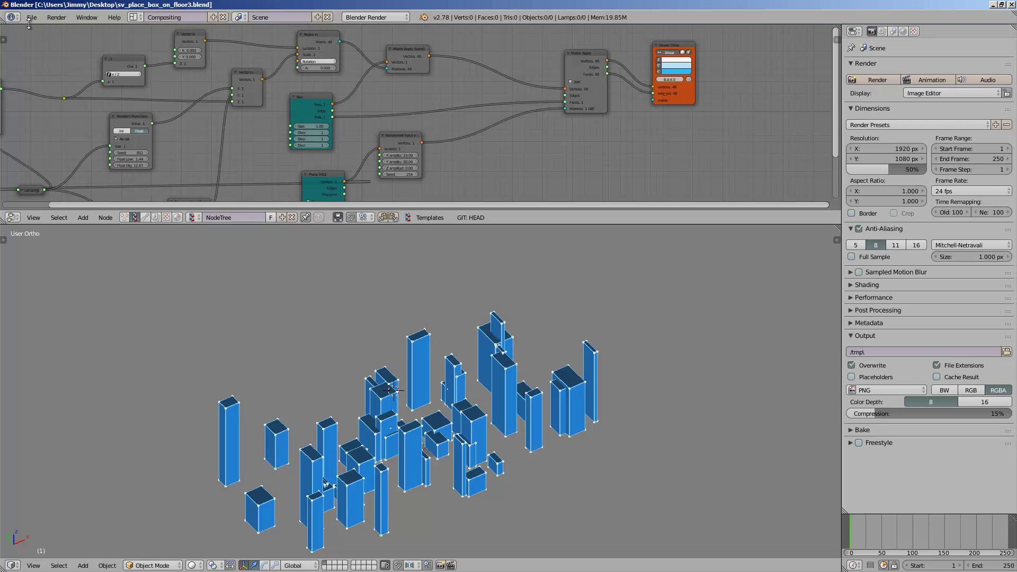
click(32, 17)
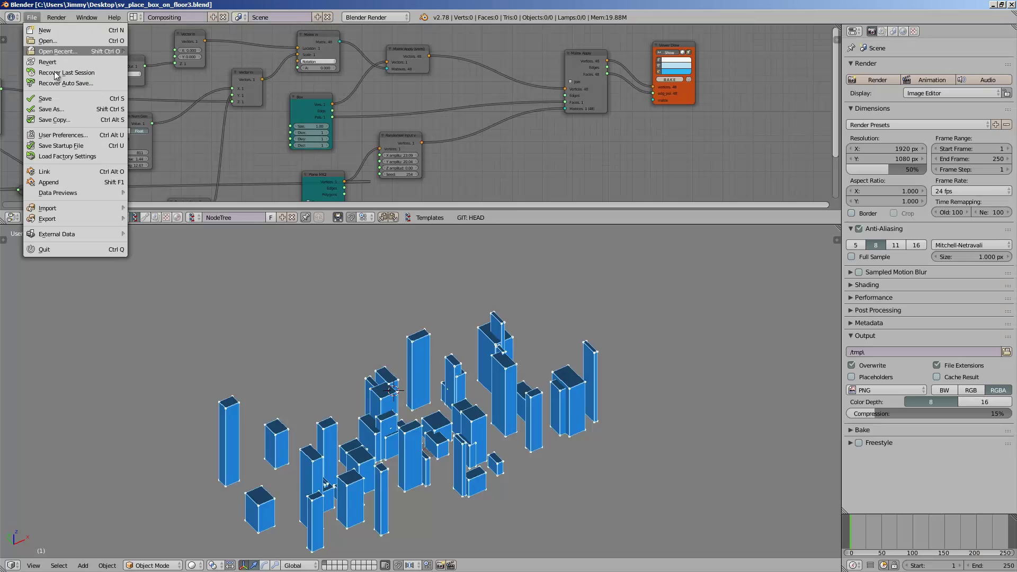
click(74, 135)
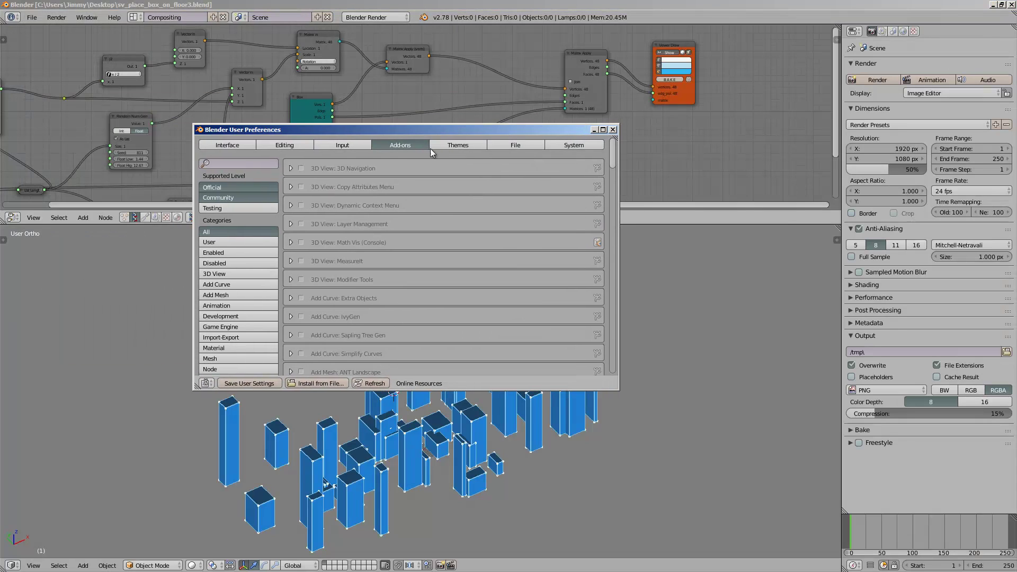
click(239, 163)
text(sver)
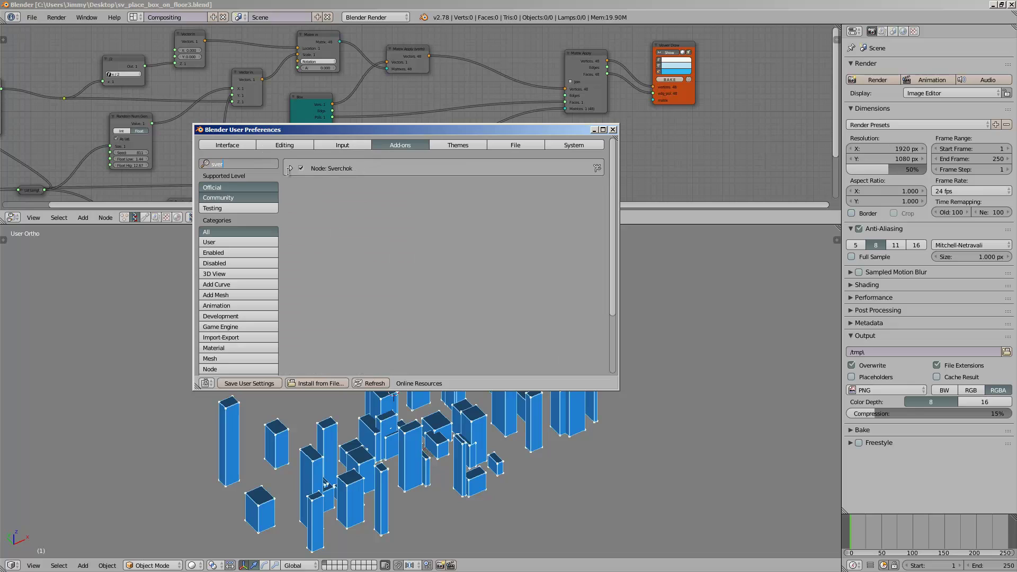
click(289, 170)
click(291, 168)
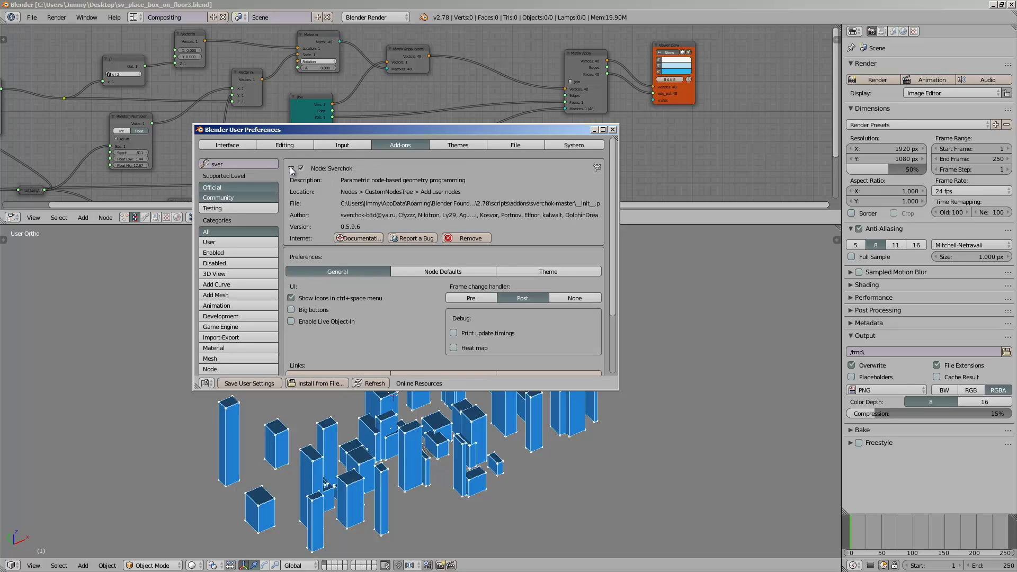
Turn on the Heat map debug option for Sverchok and close the preferences
scroll(612, 278, down, 3)
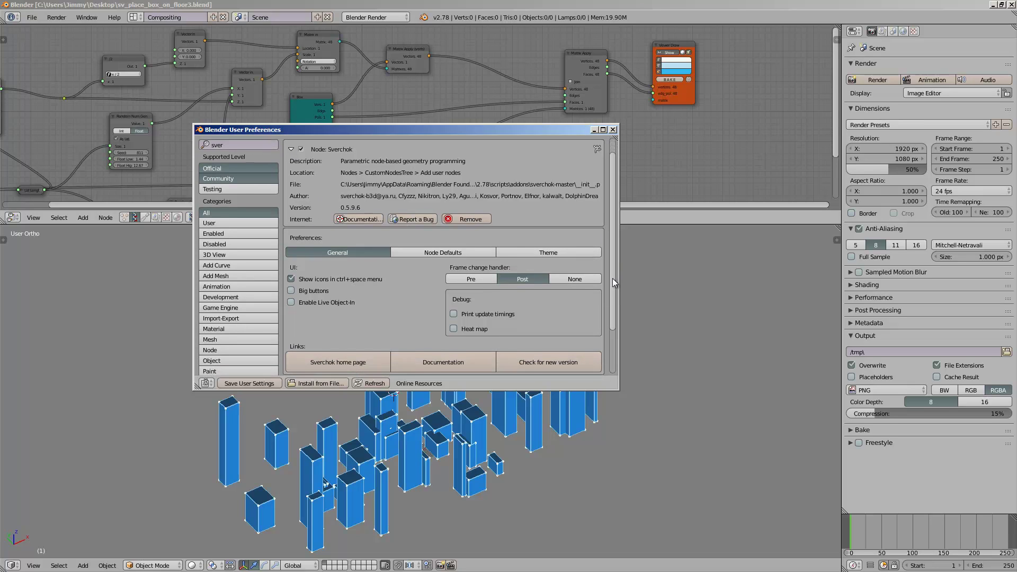
click(474, 287)
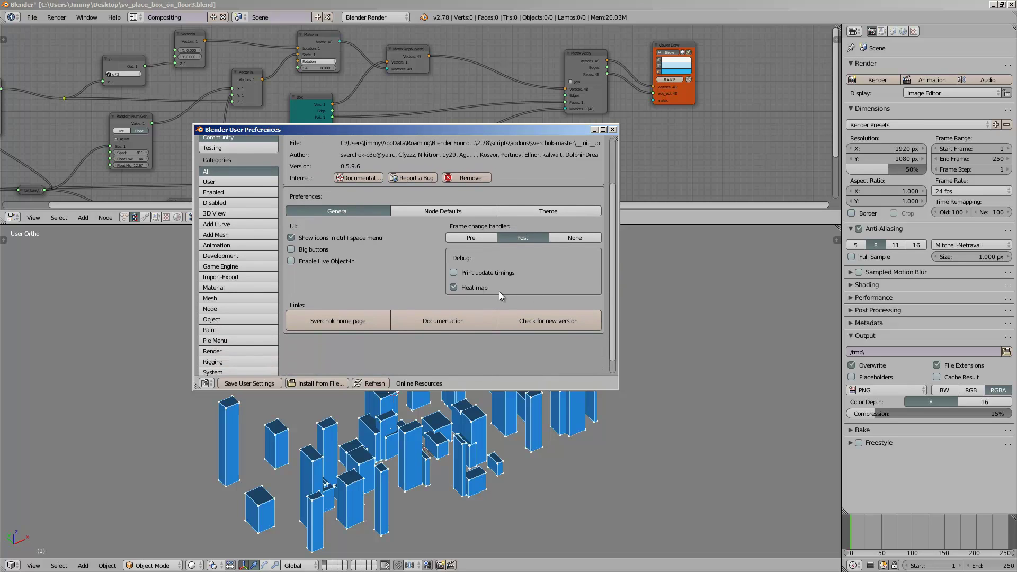
click(374, 383)
click(613, 129)
Go to frame 36 and raise the Randomize node's seed to rearrange the boxes
click(873, 526)
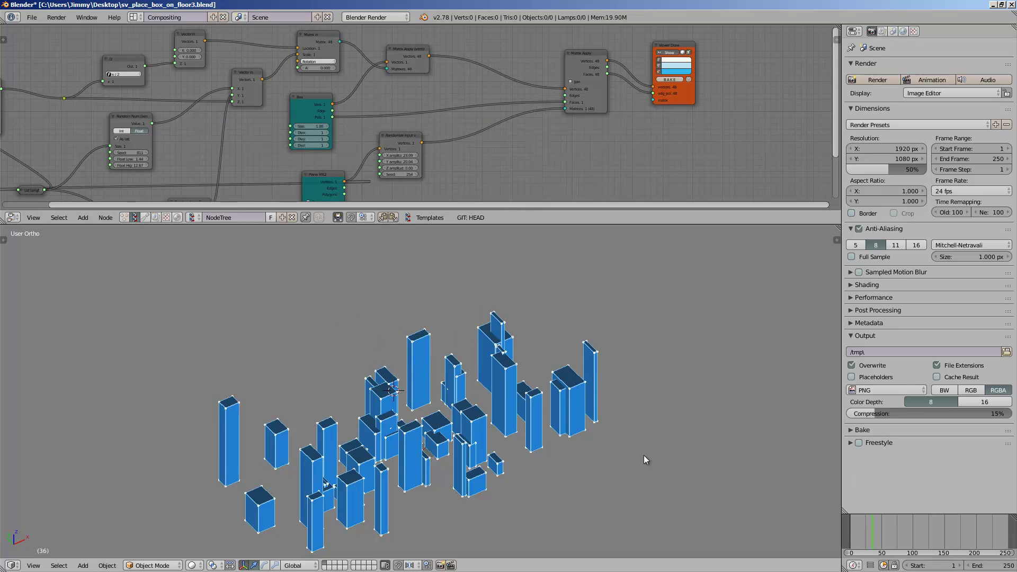
middle_drag(643, 455, 621, 449)
scroll(417, 145, up, 4)
drag(409, 187, 423, 187)
Enlarge the node editor area downward so the whole node tree fits
middle_drag(101, 149, 259, 152)
scroll(259, 152, down, 7)
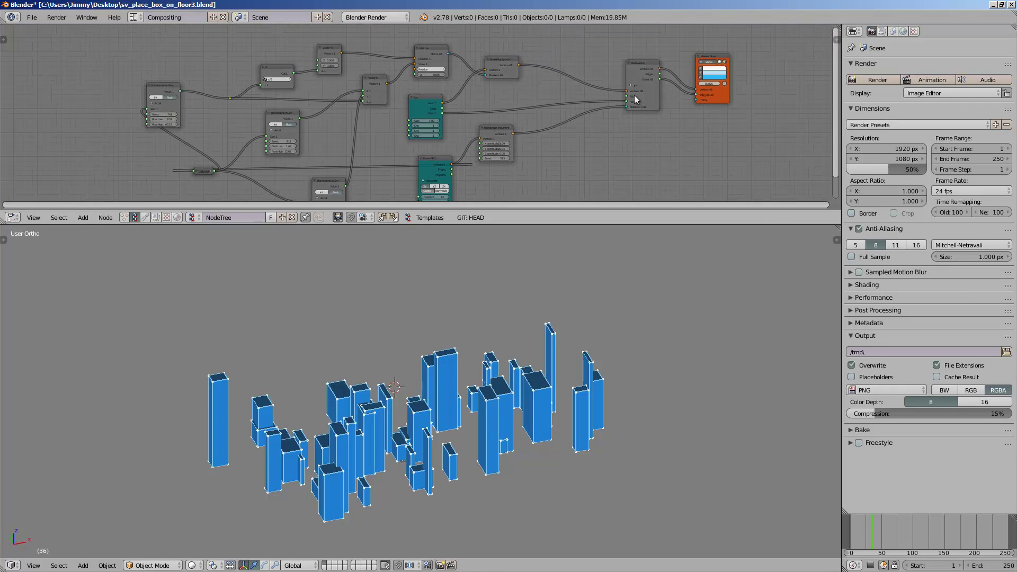
middle_drag(634, 99, 609, 98)
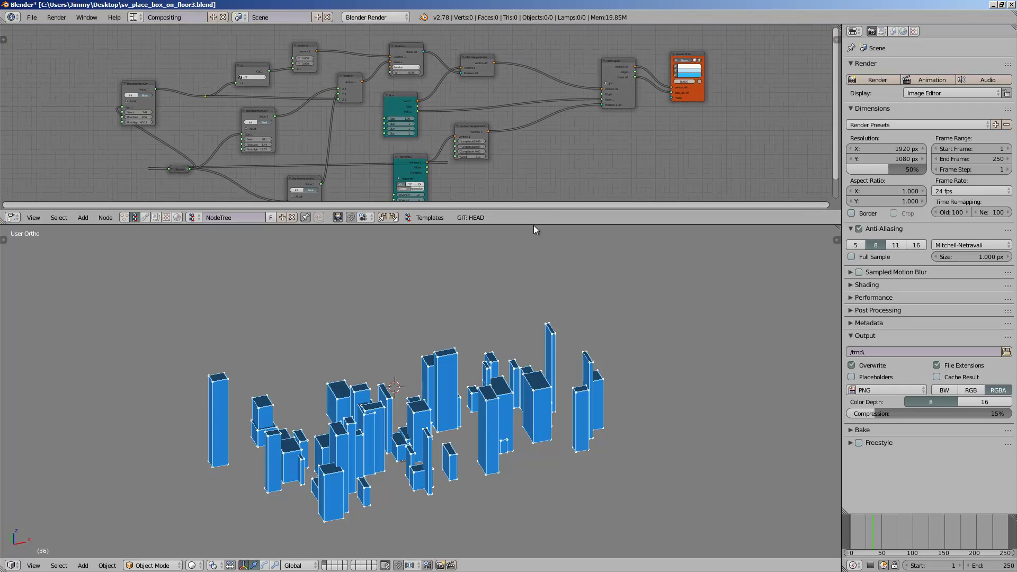
drag(535, 226, 532, 403)
scroll(367, 167, up, 2)
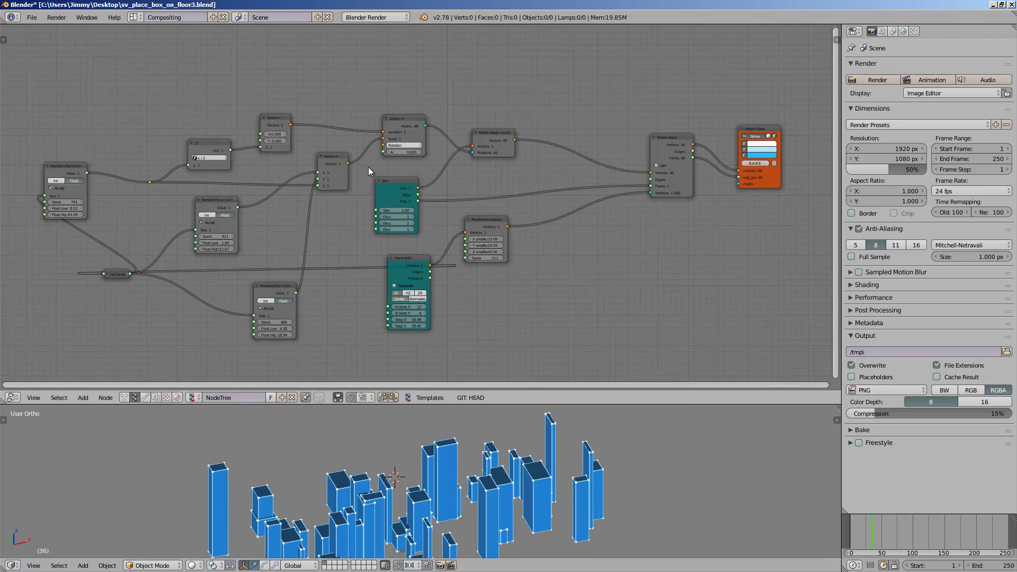
scroll(402, 211, down, 1)
scroll(199, 321, up, 1)
middle_drag(60, 226, 158, 227)
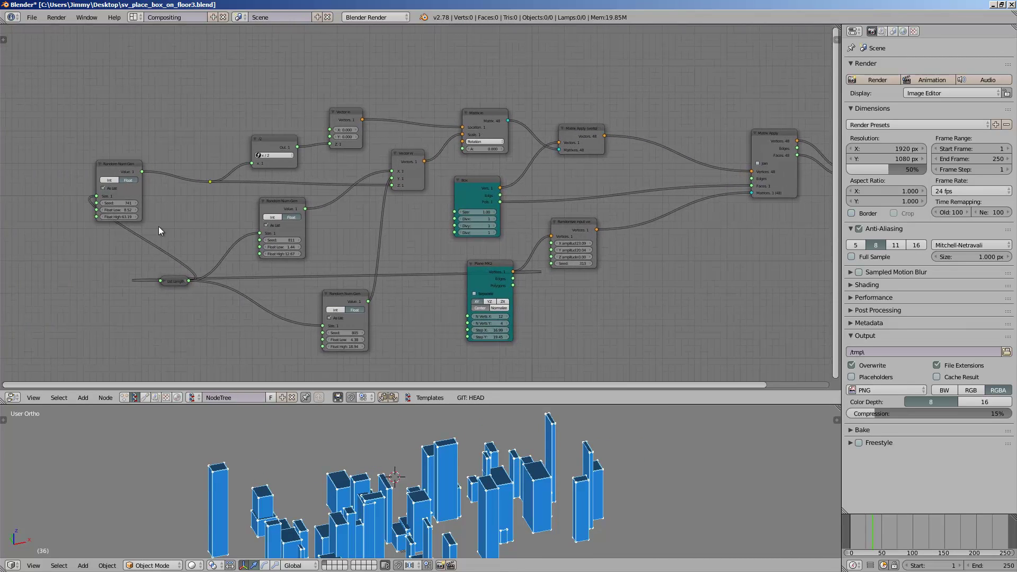
Step up the height generator's seed several times to vary the box heights
click(136, 202)
click(136, 203)
click(136, 203)
click(136, 203)
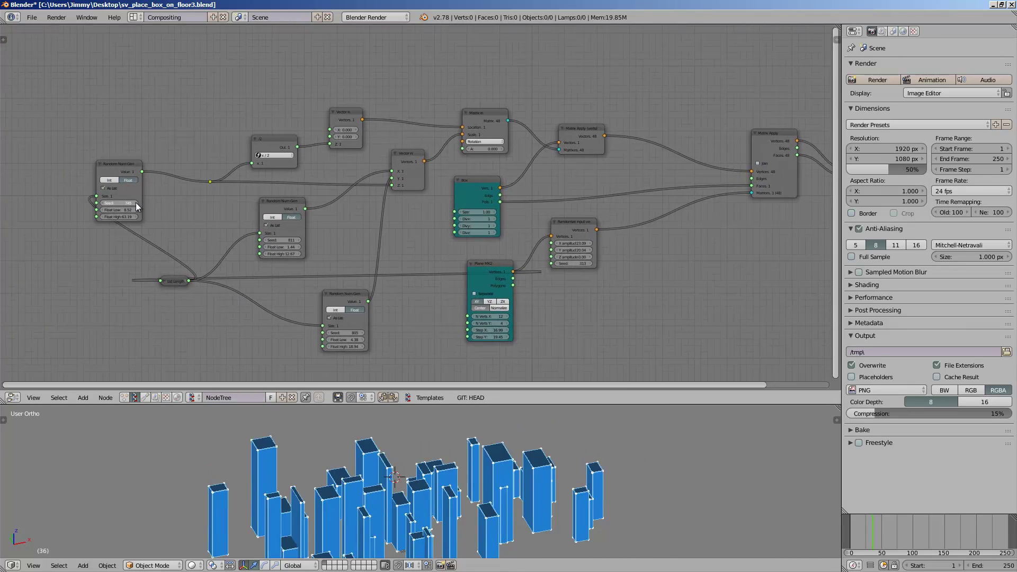
click(136, 203)
click(136, 203)
click(136, 203)
click(136, 203)
mouse_move(401, 458)
middle_down()
mouse_move(448, 454)
mouse_move(421, 451)
middle_up()
Show the node editor's sidebar with the Sverchok update settings
middle_drag(441, 258, 330, 247)
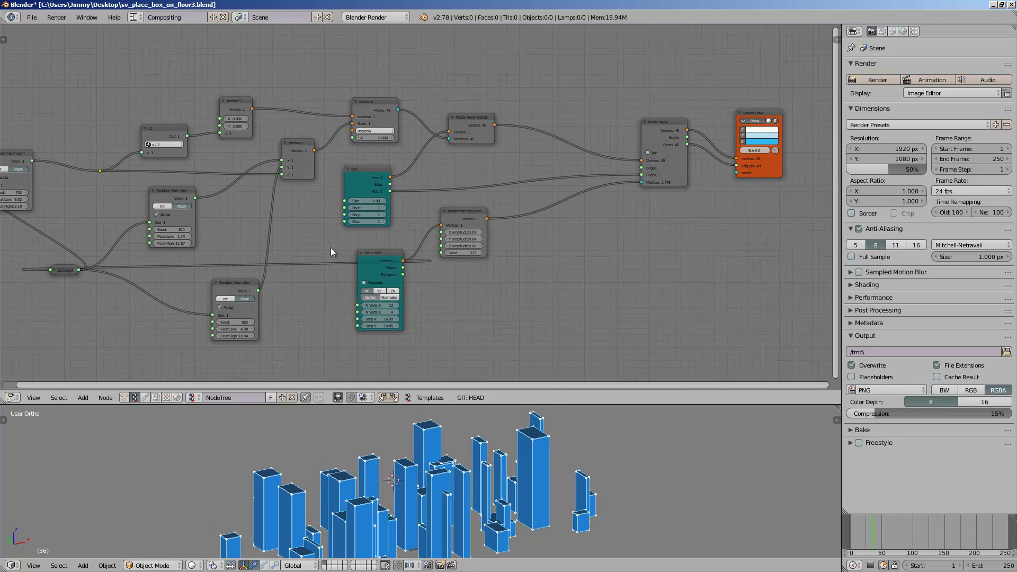
click(838, 39)
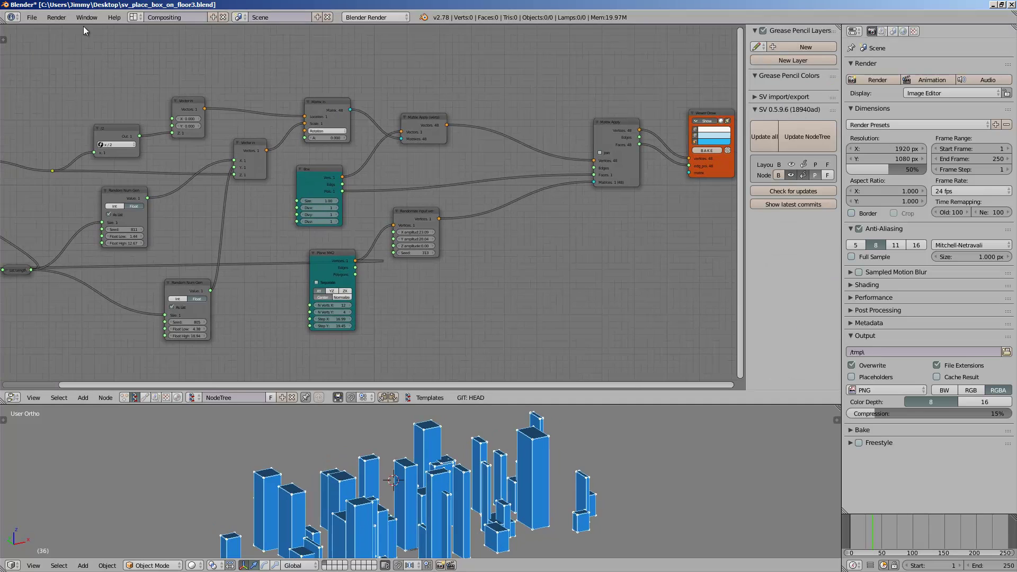
Turn on Print update timings in the Sverchok add-on preferences, save the user settings and close the preferences
click(32, 17)
click(85, 135)
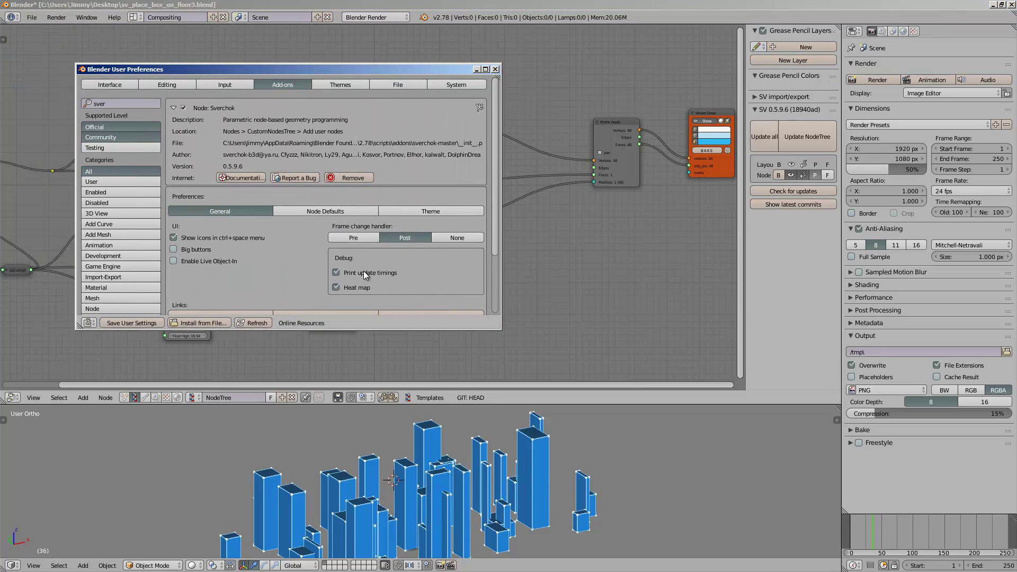
click(362, 271)
scroll(211, 278, down, 2)
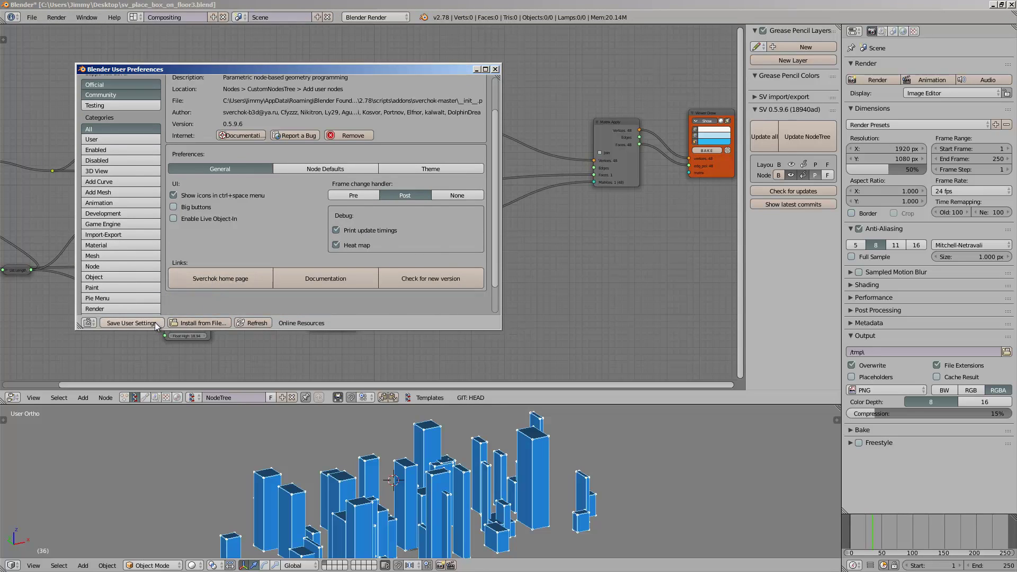
click(82, 71)
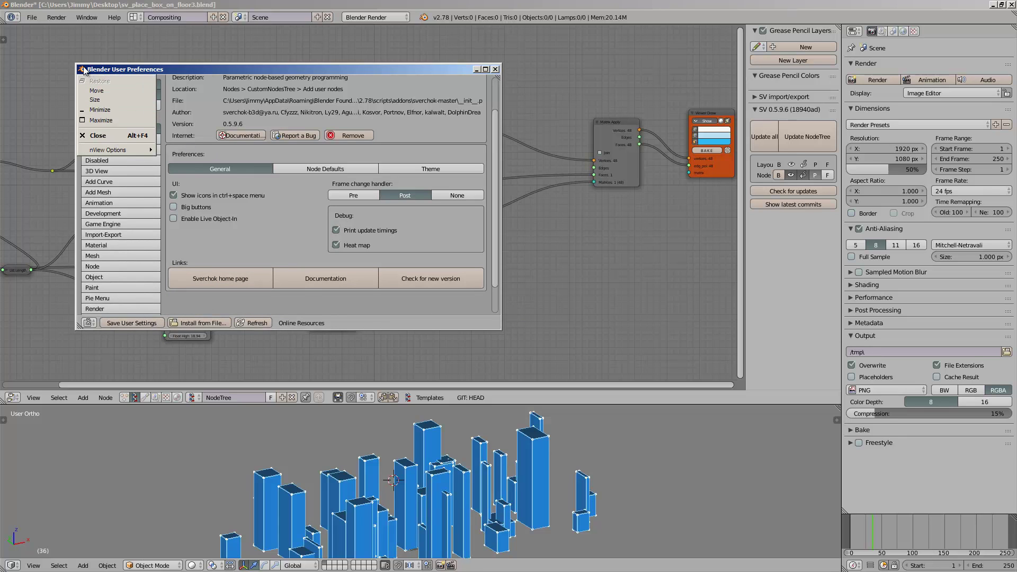
click(84, 68)
Go to frame 28 and set the random generators' seeds to 849 for Y, 870 for X and 795 for Z
click(867, 522)
scroll(339, 333, down, 4)
middle_drag(337, 334, 521, 333)
scroll(393, 316, up, 8)
middle_drag(393, 316, 323, 268)
scroll(434, 333, up, 2)
drag(406, 335, 435, 332)
drag(308, 187, 346, 185)
drag(71, 136, 85, 127)
Open the system console, enlarge it to examine the printed node update timings, and put it away
click(87, 18)
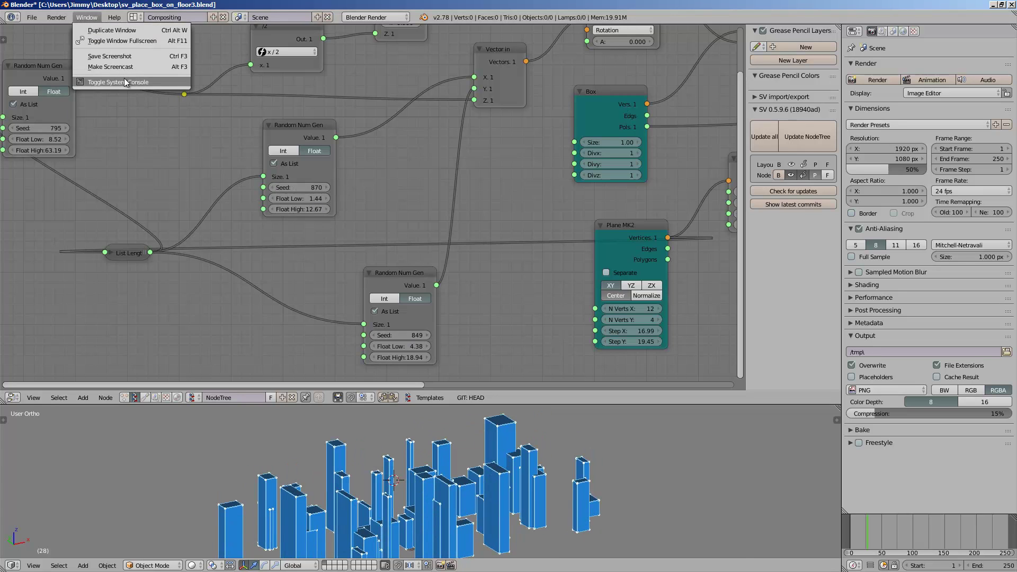
click(124, 78)
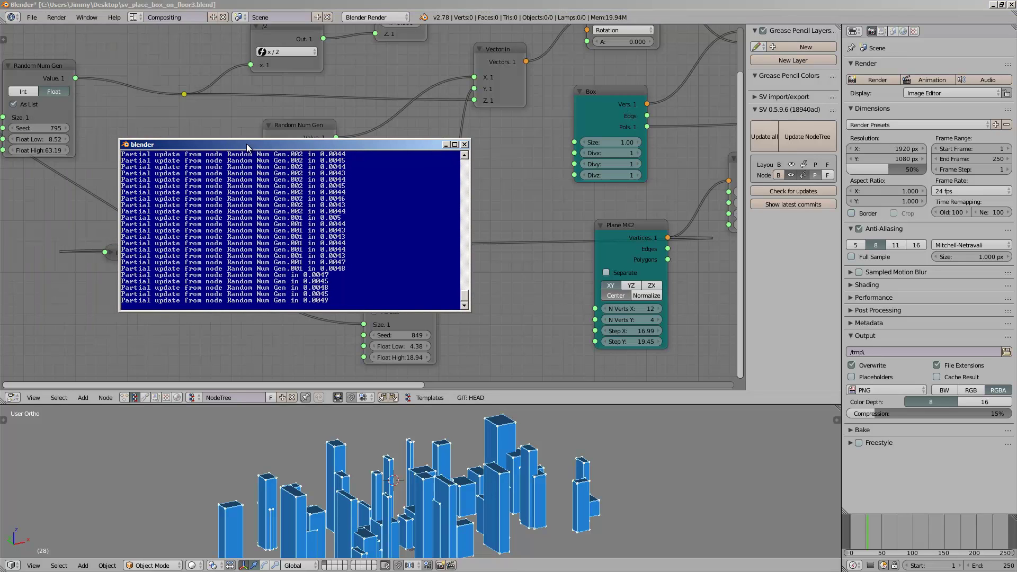
drag(463, 312, 463, 391)
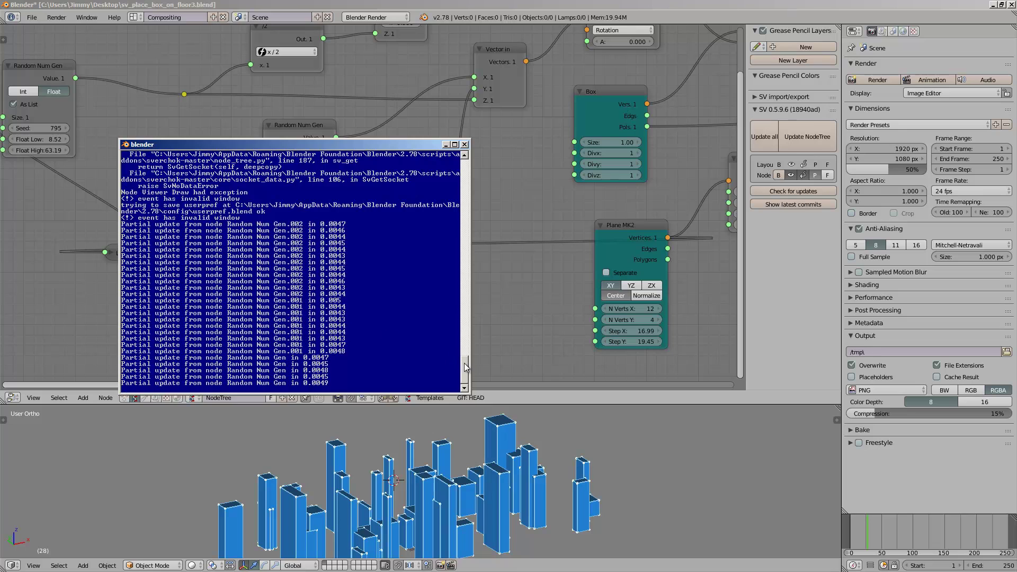
scroll(465, 366, up, 1)
click(444, 143)
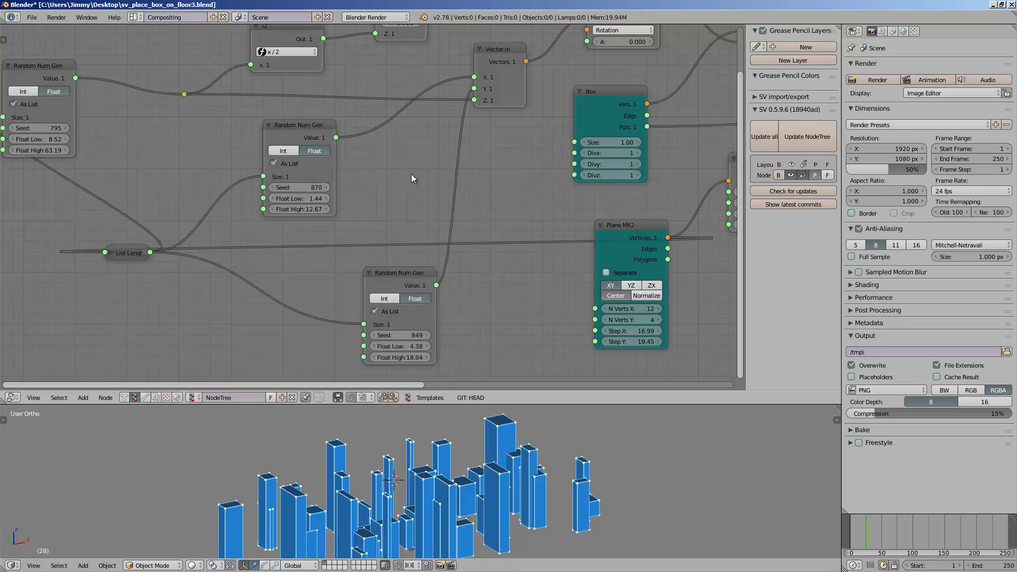
Open the theme settings in the Sverchok add-on preferences, enlarging the preferences window
scroll(411, 173, down, 4)
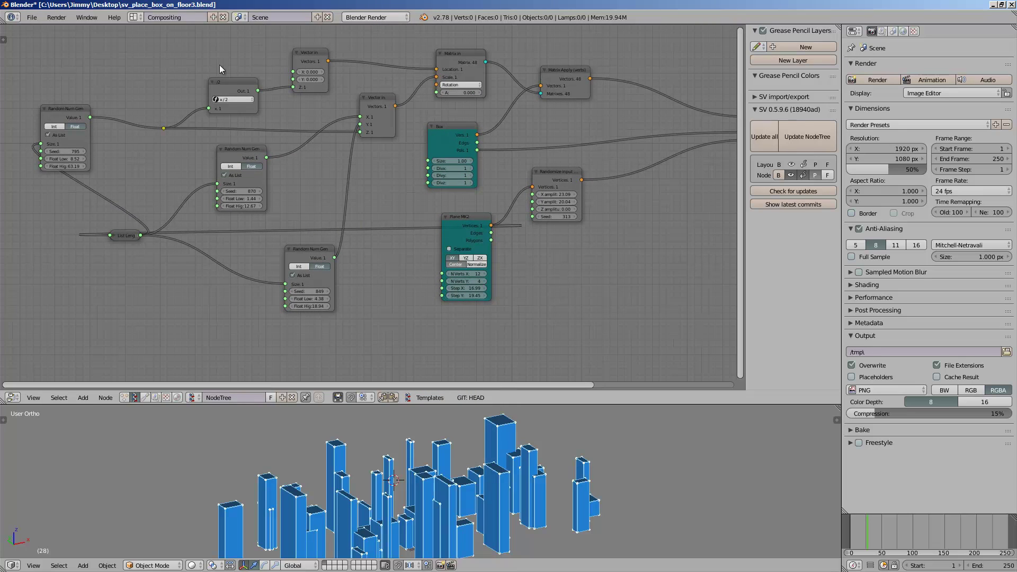
click(30, 19)
click(84, 136)
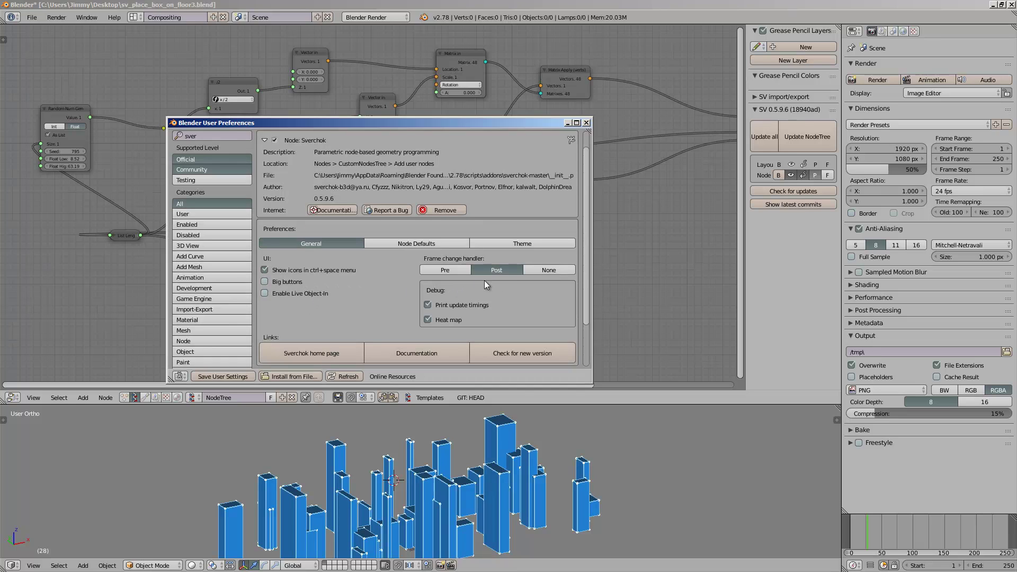
drag(592, 370, 632, 404)
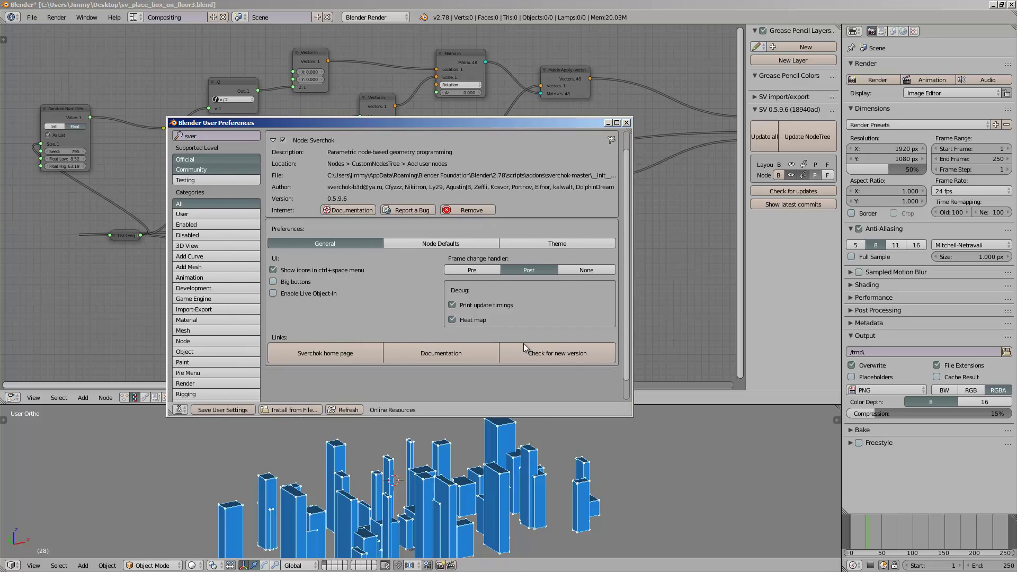
scroll(524, 343, down, 1)
scroll(516, 294, up, 2)
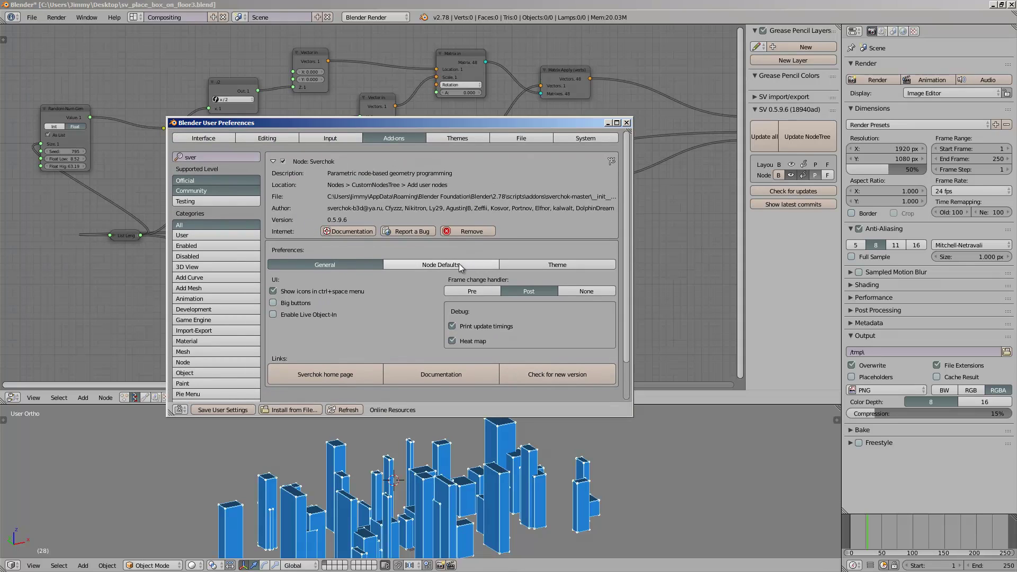
click(528, 267)
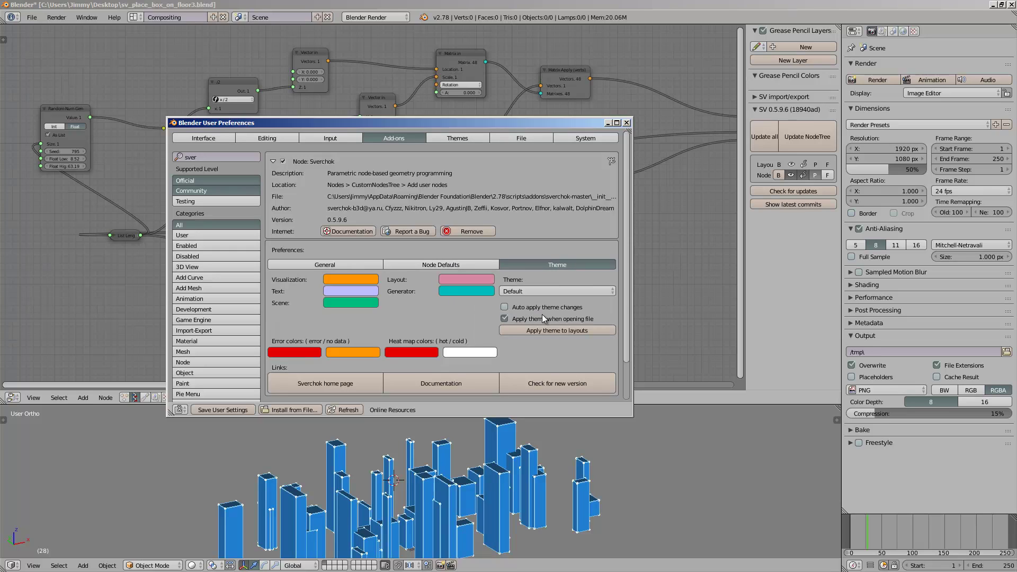
Switch the Sverchok theme to Nipon Blossom, with Auto apply theme changes and Apply theme when opening file enabled
click(536, 329)
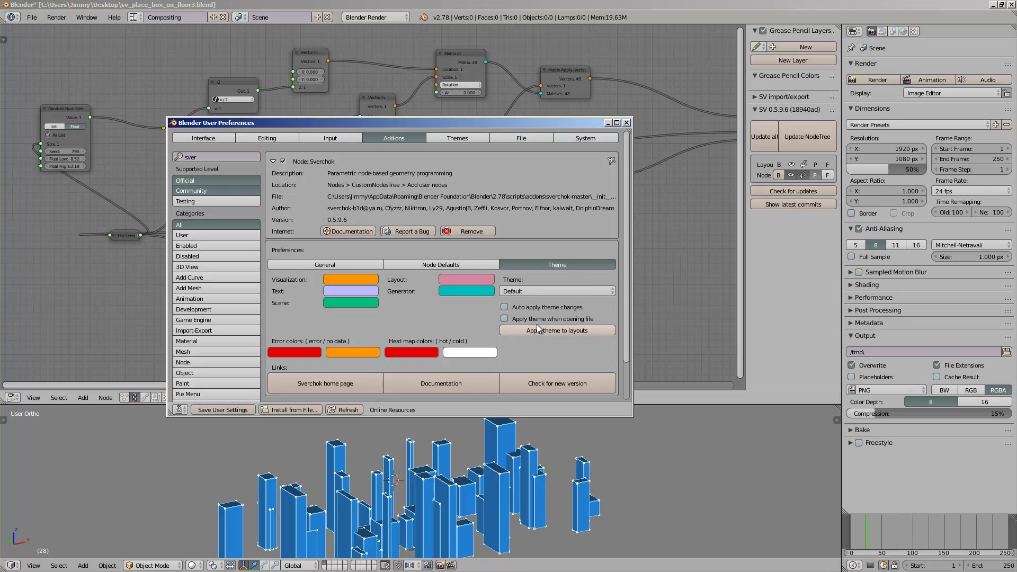
click(534, 318)
click(534, 308)
click(540, 328)
click(533, 291)
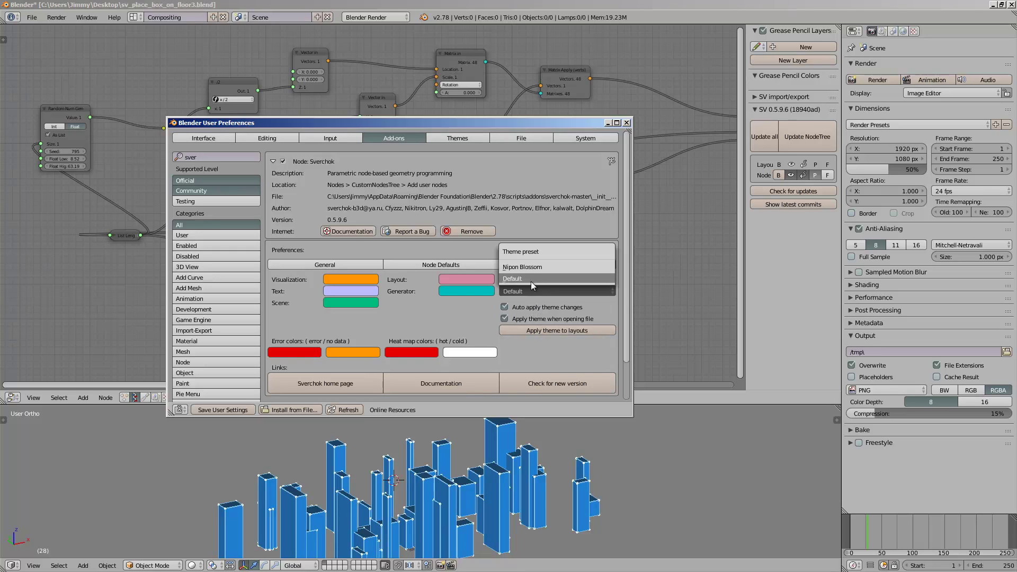
click(533, 267)
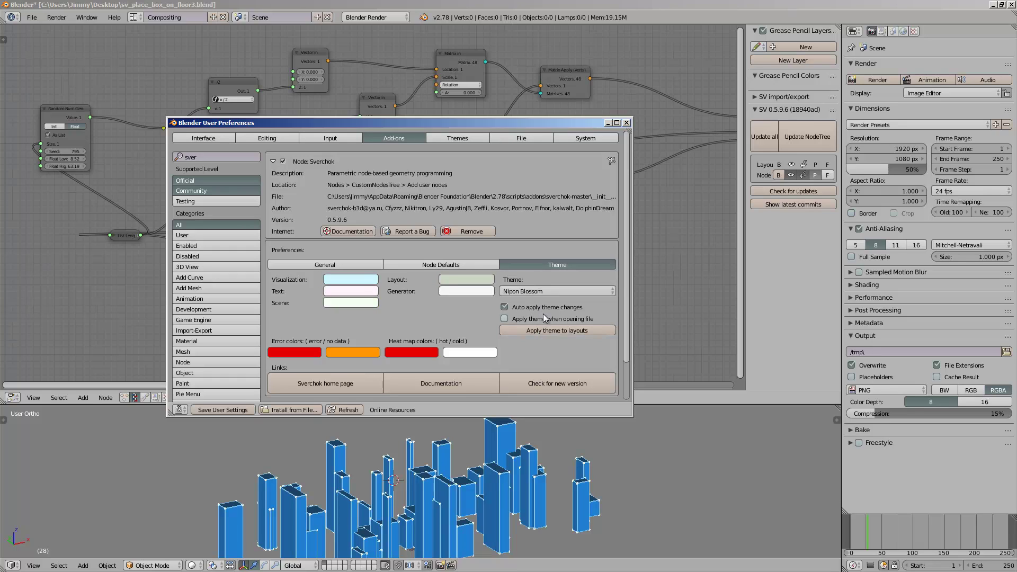
click(549, 326)
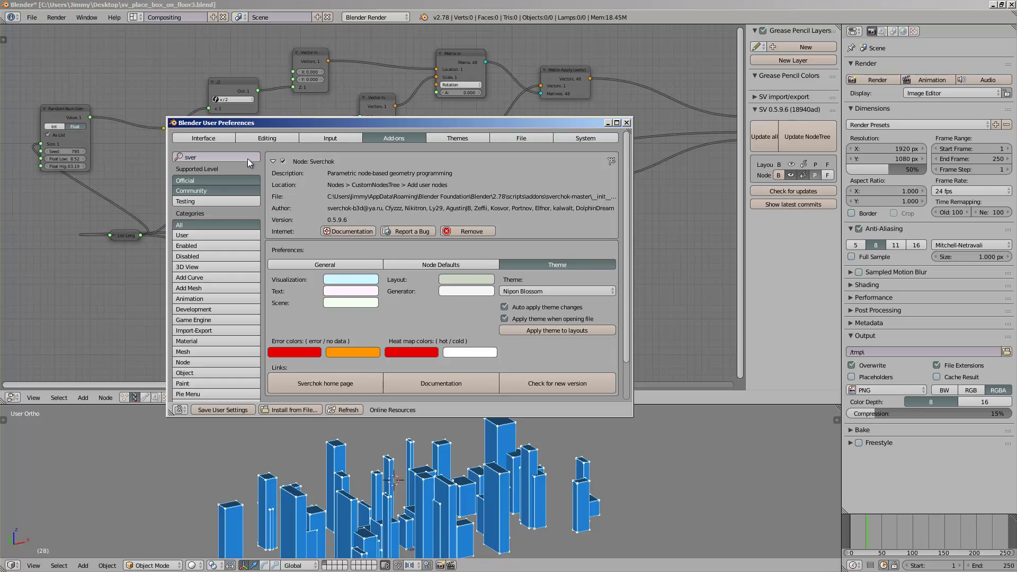
Close the user preferences and go to frame 20 on the timeline
double_click(174, 124)
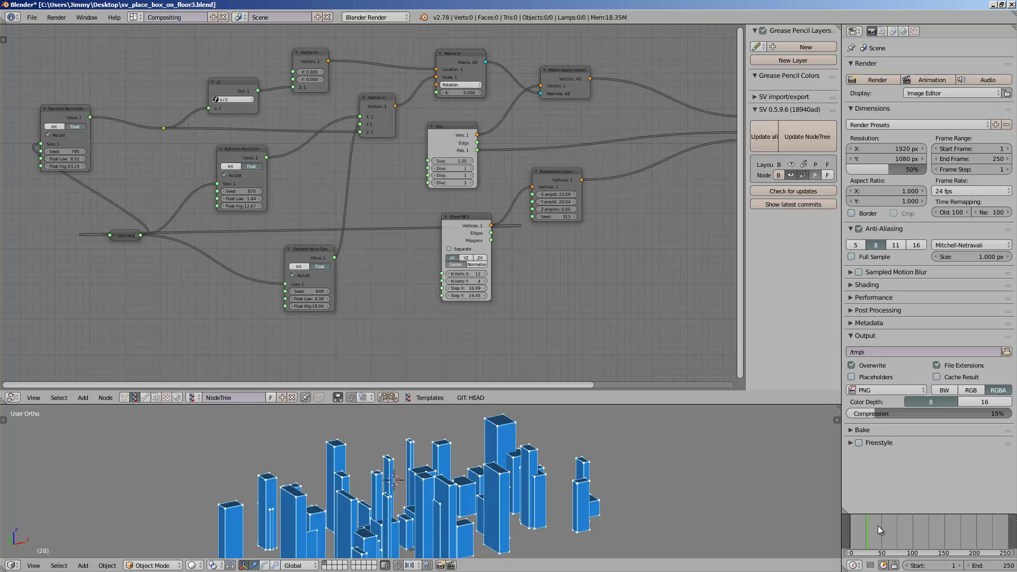
drag(869, 521, 863, 521)
scroll(506, 286, down, 1)
middle_drag(509, 286, 450, 291)
scroll(451, 291, down, 3)
scroll(458, 290, up, 2)
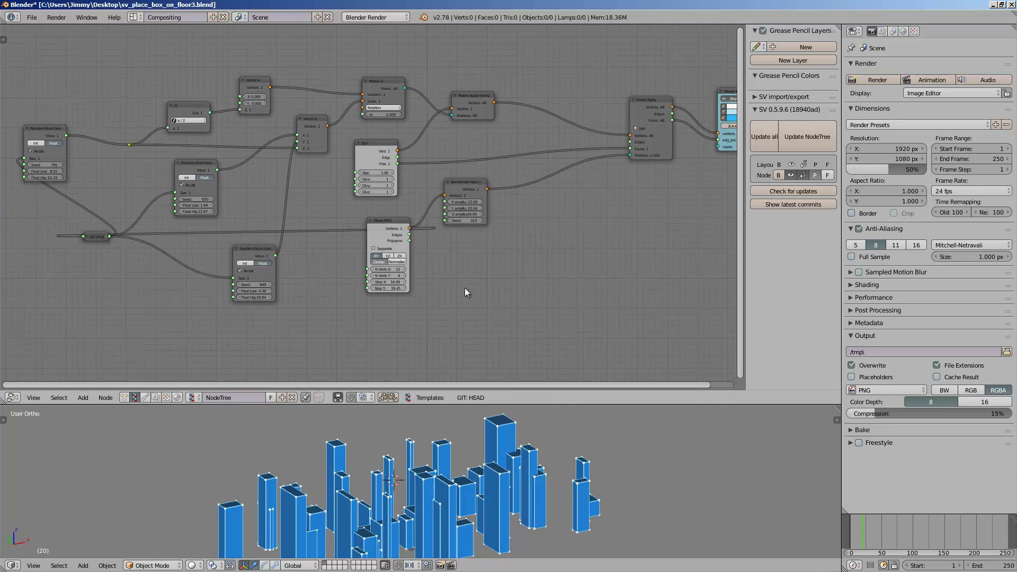
Increase the Plane MK2 node's N Verts X to 19
scroll(446, 459, down, 2)
middle_drag(446, 460, 419, 455)
shift+middle_drag(419, 456, 415, 424)
scroll(258, 233, up, 2)
click(383, 305)
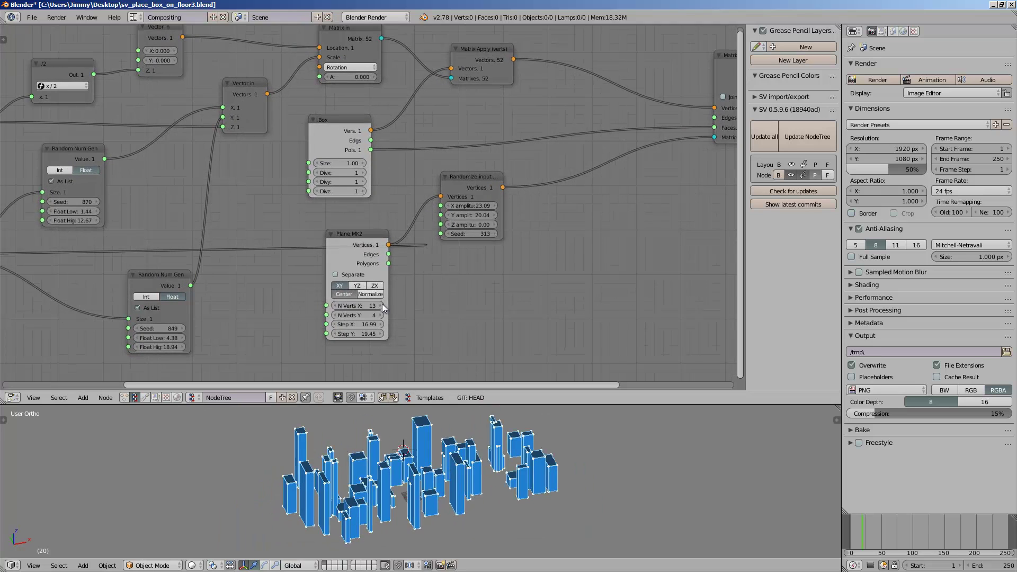
click(382, 305)
click(381, 305)
click(381, 305)
click(380, 305)
click(380, 306)
click(380, 305)
Increase the Plane MK2 node's N Verts Y to 14
click(383, 315)
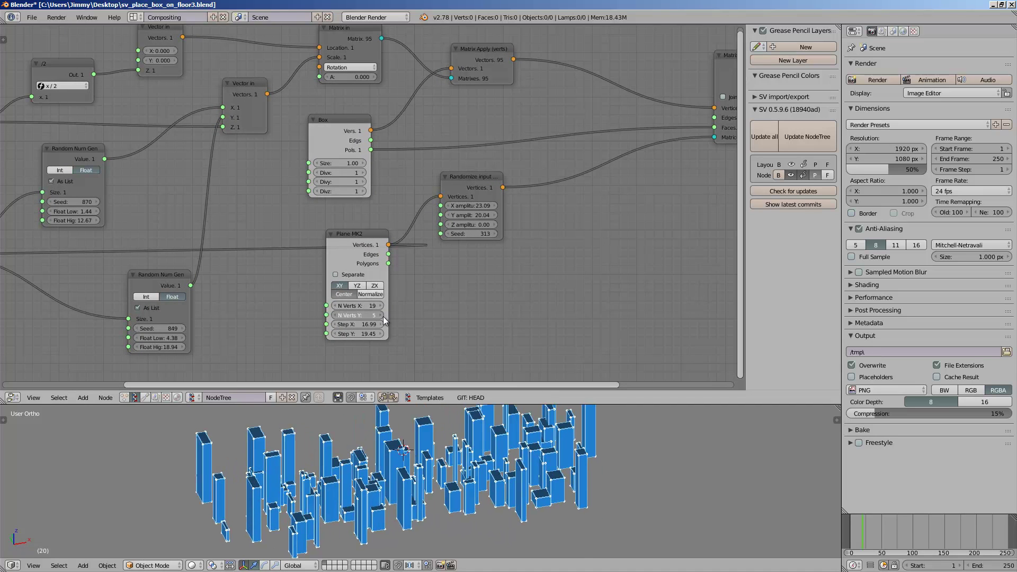
click(383, 316)
click(383, 316)
click(383, 316)
click(383, 316)
click(383, 316)
click(383, 315)
click(383, 316)
Turn off the display of vertices in the Viewer Draw node
middle_drag(503, 201, 362, 209)
middle_drag(715, 77, 651, 89)
click(649, 85)
middle_drag(486, 436, 456, 412)
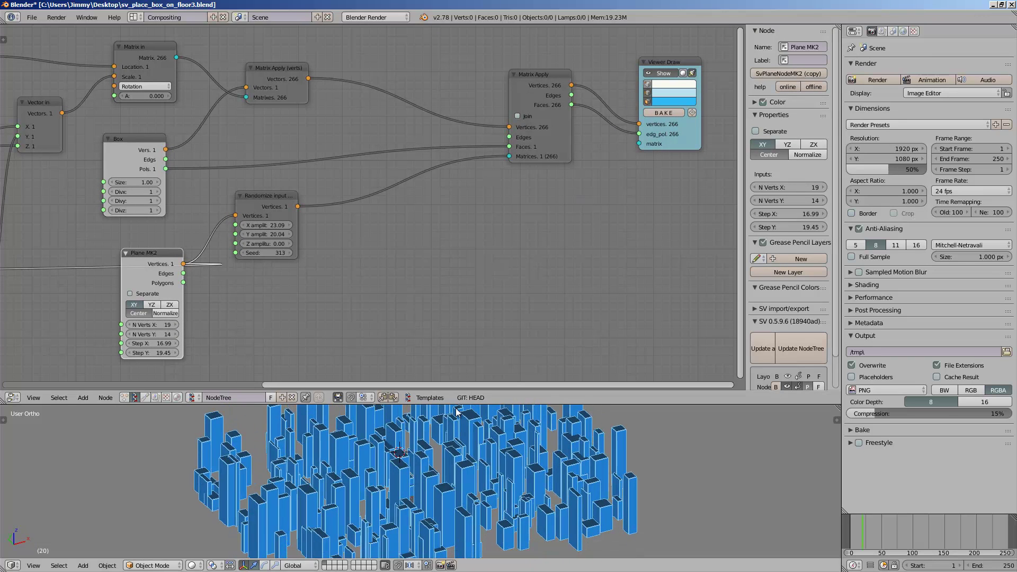
Set both N Verts X and N Verts Y of the Plane MK2 node to 40
middle_drag(265, 288, 270, 271)
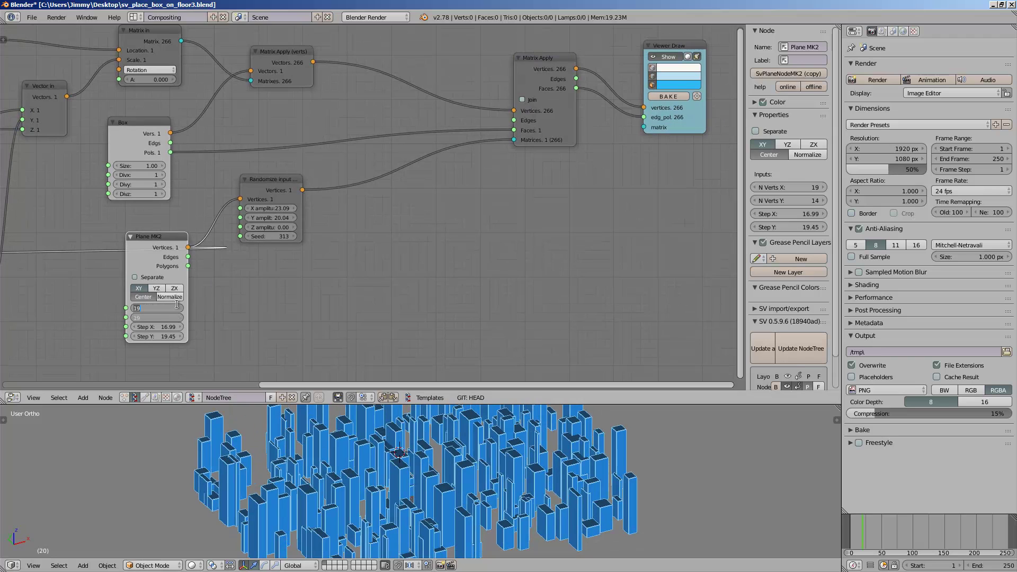
text(40)
key(Return)
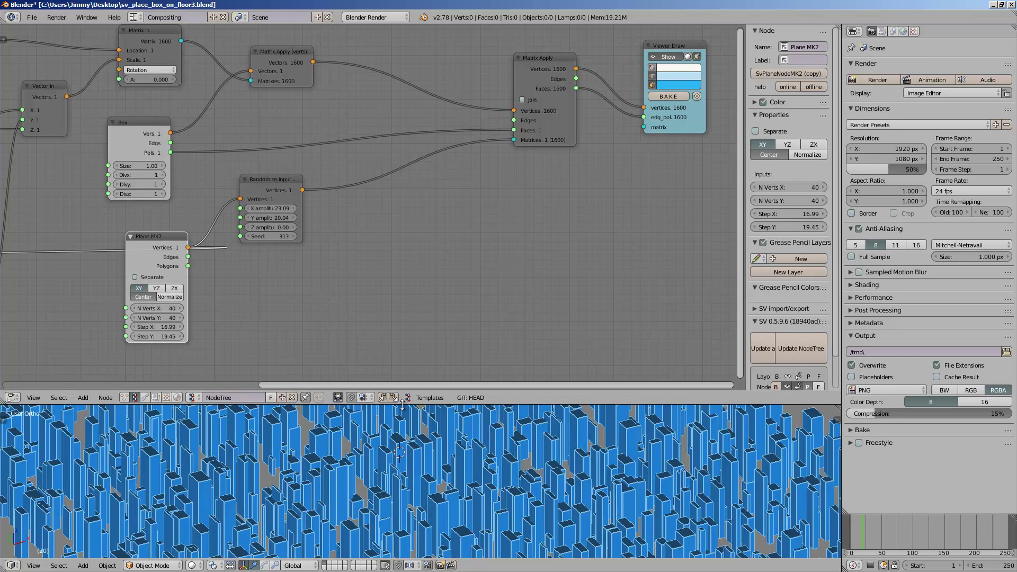
Give the 3D view more room and examine the enlarged field of boxes from several angles and distances
drag(409, 381, 408, 164)
scroll(417, 339, down, 4)
middle_drag(420, 343, 644, 350)
scroll(508, 373, up, 3)
scroll(609, 349, down, 5)
middle_drag(498, 347, 404, 336)
scroll(422, 349, up, 6)
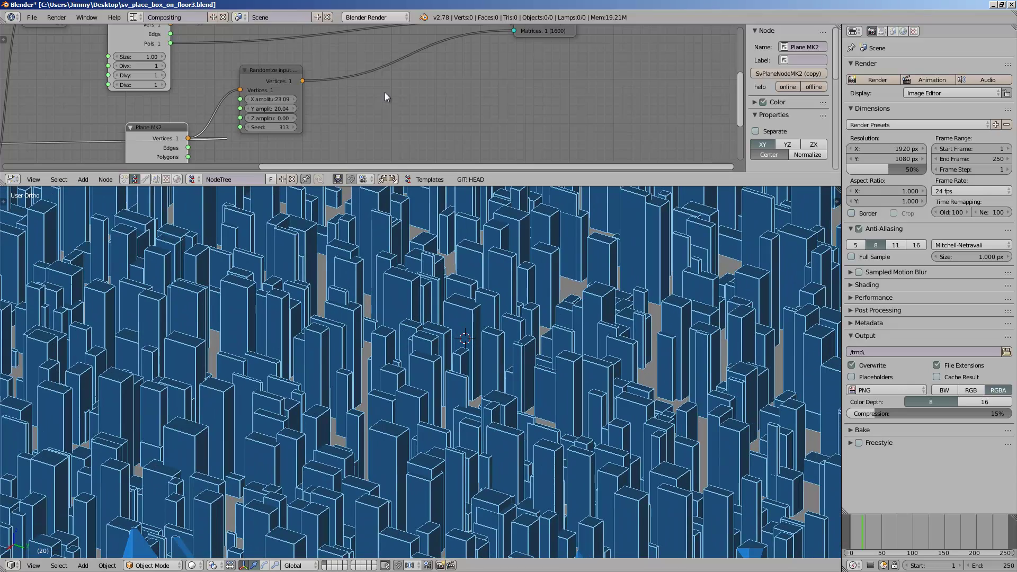
scroll(383, 153, down, 2)
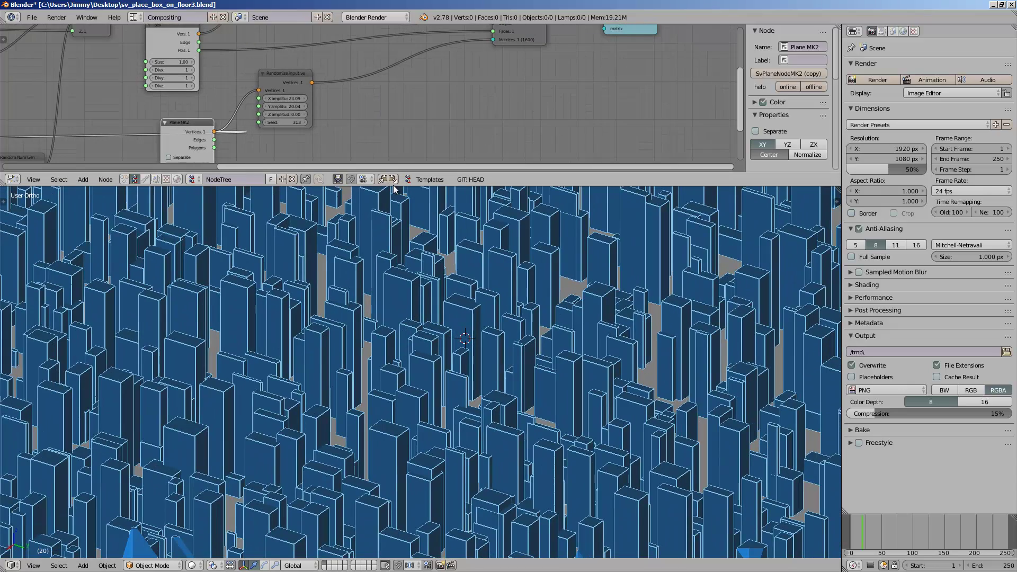
drag(399, 207, 399, 288)
middle_drag(402, 318, 418, 401)
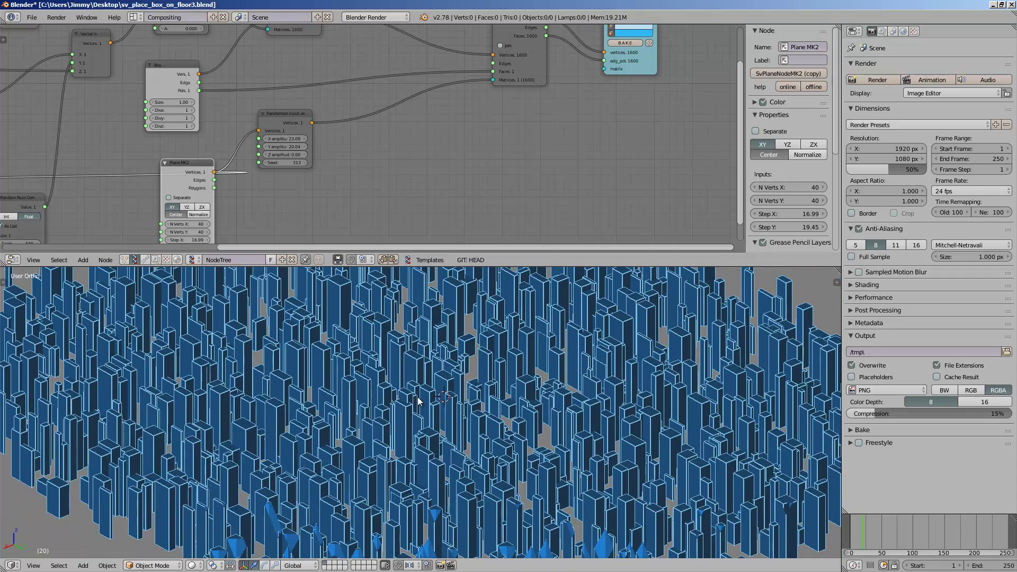
scroll(421, 416, down, 4)
middle_drag(421, 417, 436, 355)
scroll(351, 423, up, 5)
scroll(400, 377, down, 3)
scroll(411, 371, up, 3)
scroll(387, 189, down, 2)
scroll(342, 165, down, 1)
Move the Randomize Input Vertices node farther right and nudge the Matrix Apply (verts) node slightly upward
middle_drag(340, 165, 460, 170)
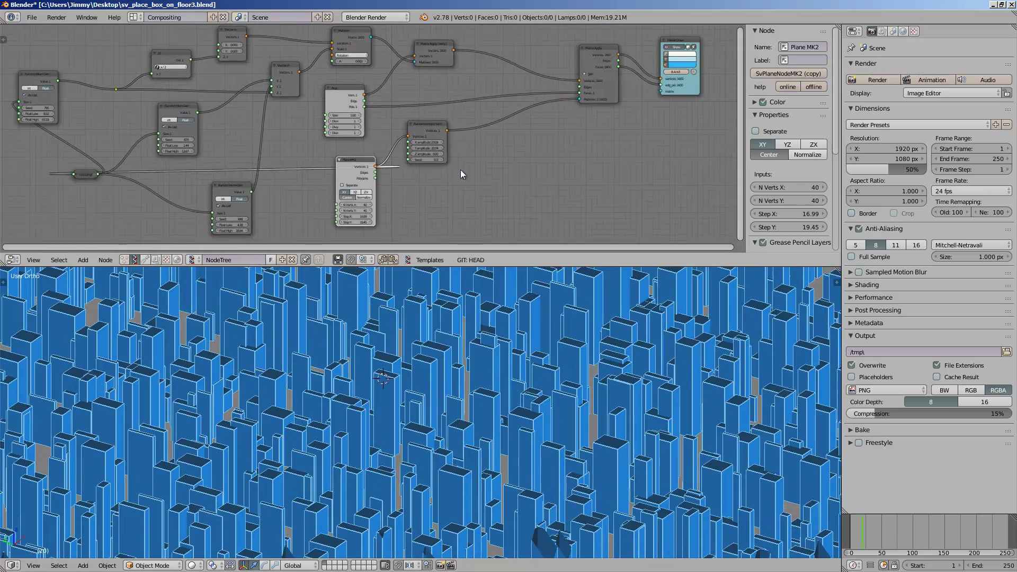
scroll(373, 159, up, 2)
drag(453, 130, 515, 135)
middle_drag(506, 158, 373, 207)
scroll(390, 79, up, 4)
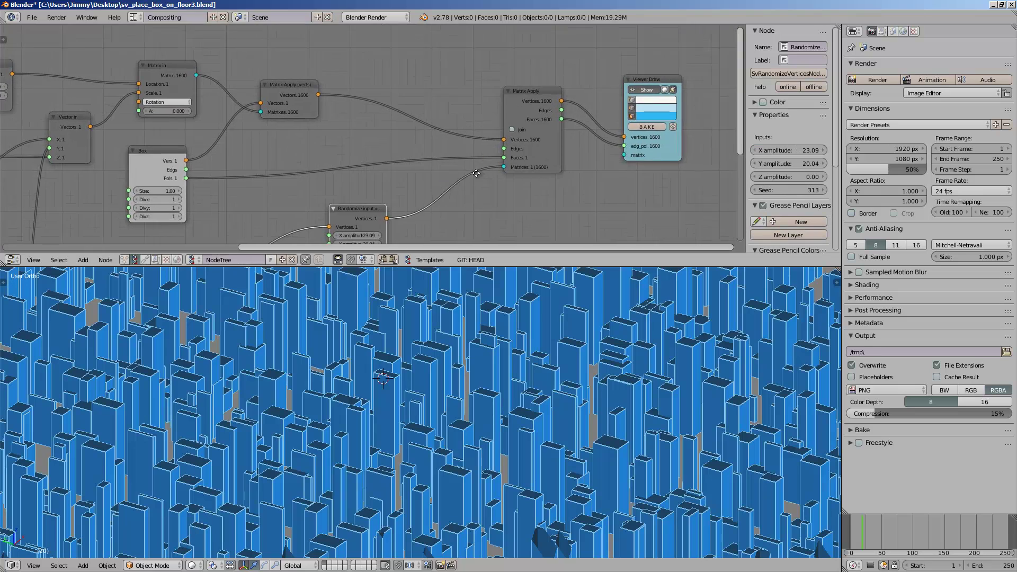
drag(282, 97, 285, 91)
middle_drag(285, 91, 365, 85)
Tidy the rest of the node layout, placing the Viewer Draw node farther to the right of the Matrix Apply node
scroll(177, 135, up, 3)
click(233, 170)
drag(233, 173, 266, 148)
middle_drag(207, 132, 325, 143)
scroll(325, 143, down, 6)
middle_drag(206, 135, 233, 151)
scroll(233, 150, down, 2)
scroll(465, 170, up, 5)
middle_drag(576, 185, 463, 89)
drag(411, 113, 463, 103)
drag(188, 159, 327, 120)
middle_drag(609, 74, 281, 137)
drag(411, 102, 427, 102)
middle_drag(451, 137, 445, 149)
Enlarge the 3D view again and orbit around the boxes to inspect the final result
mouse_move(448, 381)
middle_down()
mouse_move(439, 359)
mouse_move(547, 364)
mouse_move(553, 373)
middle_up()
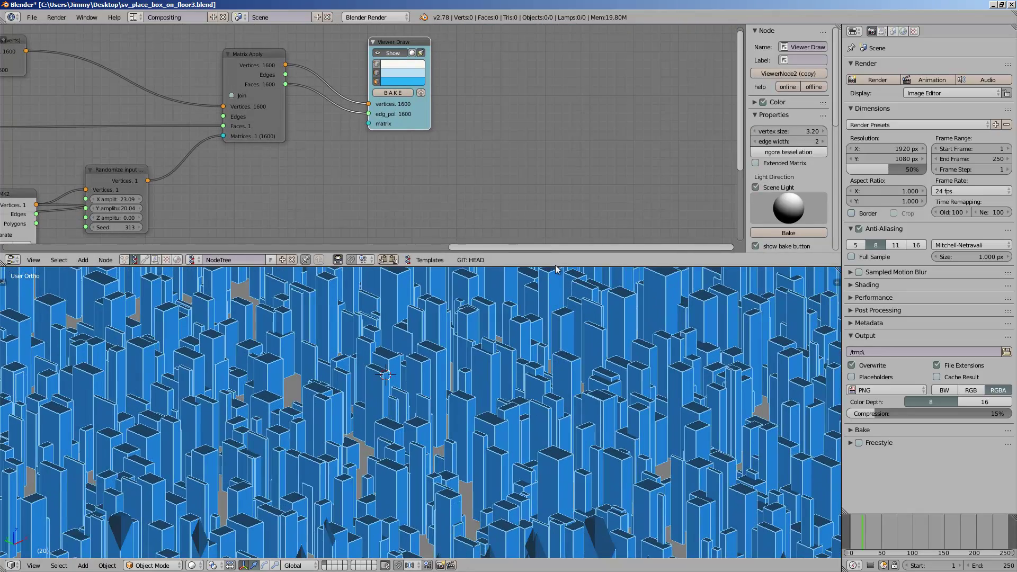
drag(558, 266, 498, 190)
middle_drag(483, 289, 596, 313)
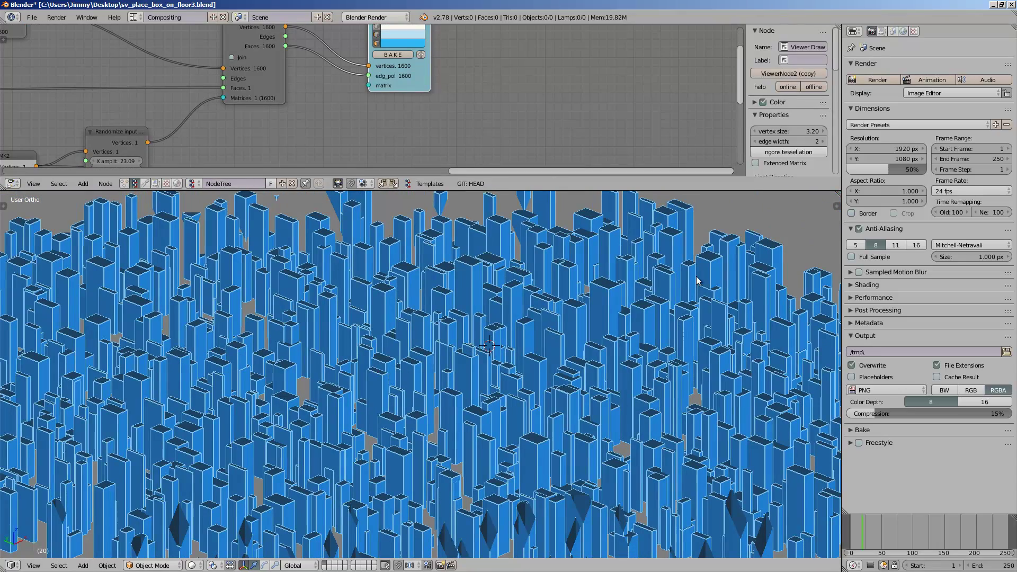